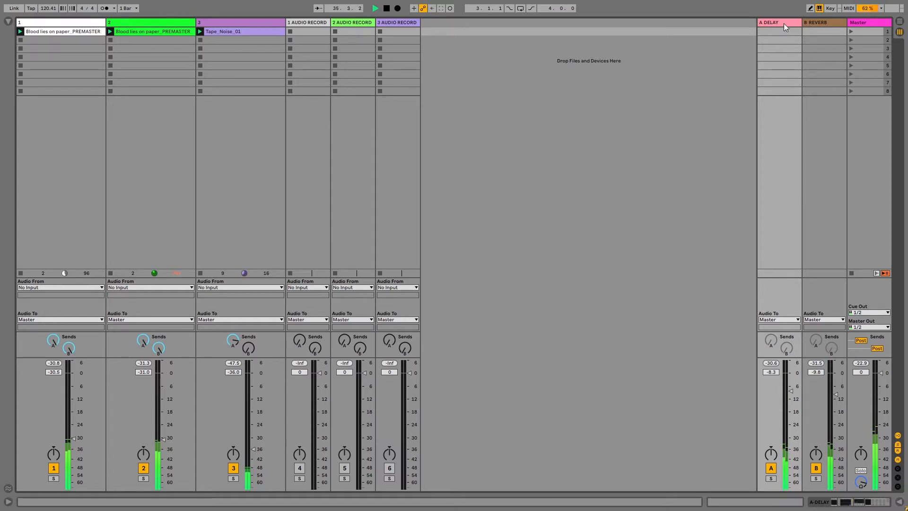
Look over the A Delay and B Reverb return tracks and the three source tracks 1 to 3.
{"action": "left_click", "coordinate": [816, 22]}
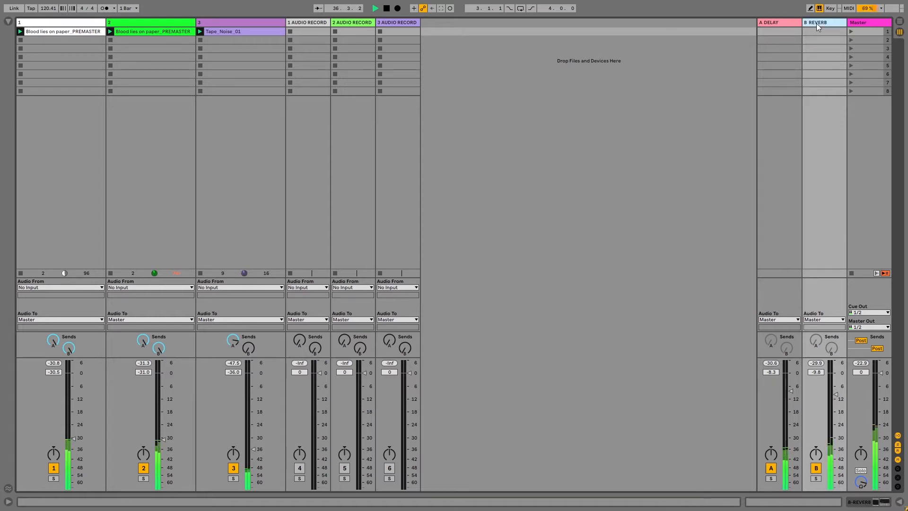
{"action": "left_click", "coordinate": [633, 104]}
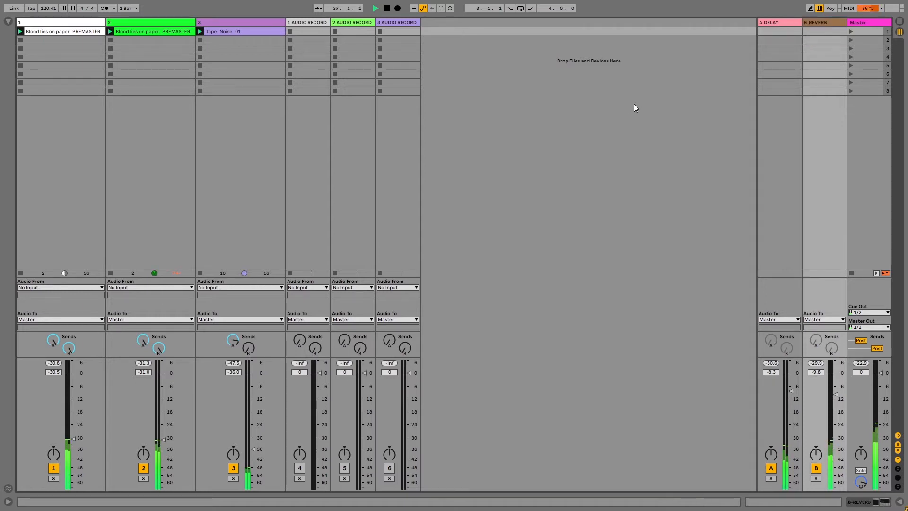
{"action": "left_click", "coordinate": [72, 29]}
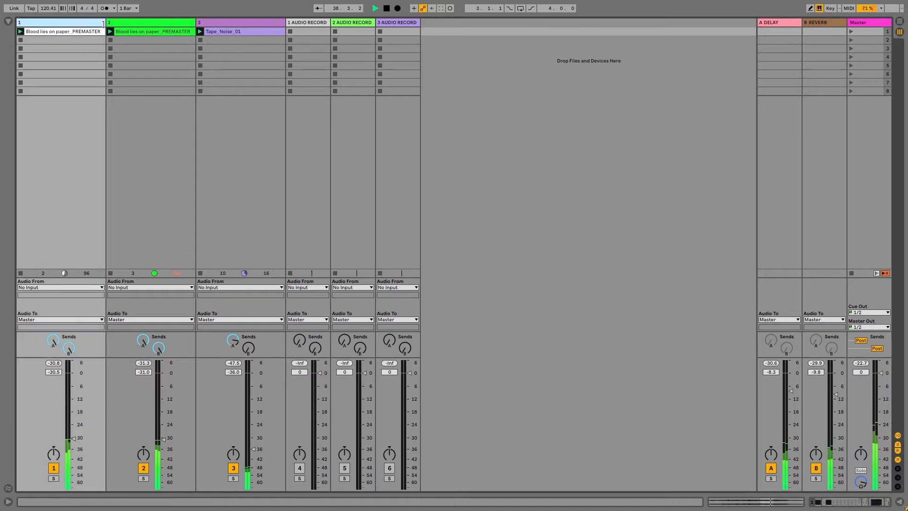
{"action": "left_click", "coordinate": [208, 24], "text": "shift"}
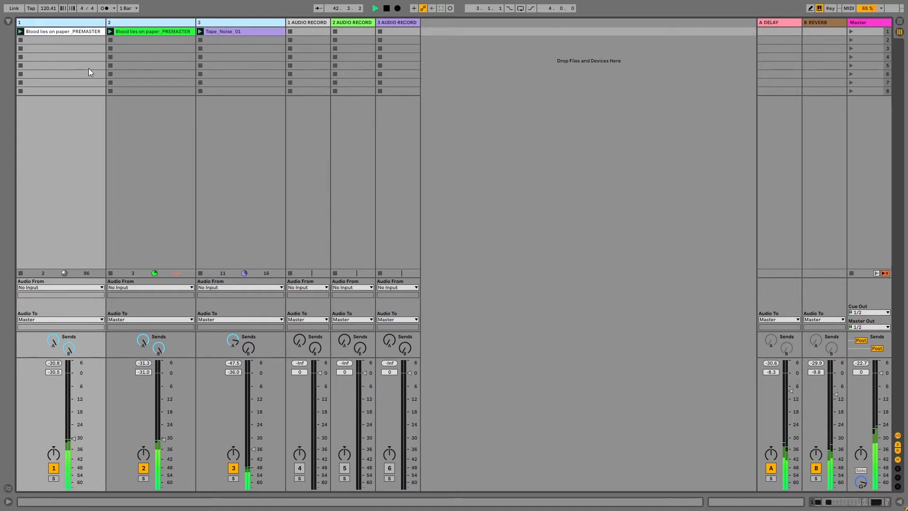
Inspect the waveforms of the track 1 premaster clip and the Tape_Noise_01 clip, and look over the three audio record tracks.
{"action": "double_click", "coordinate": [89, 33]}
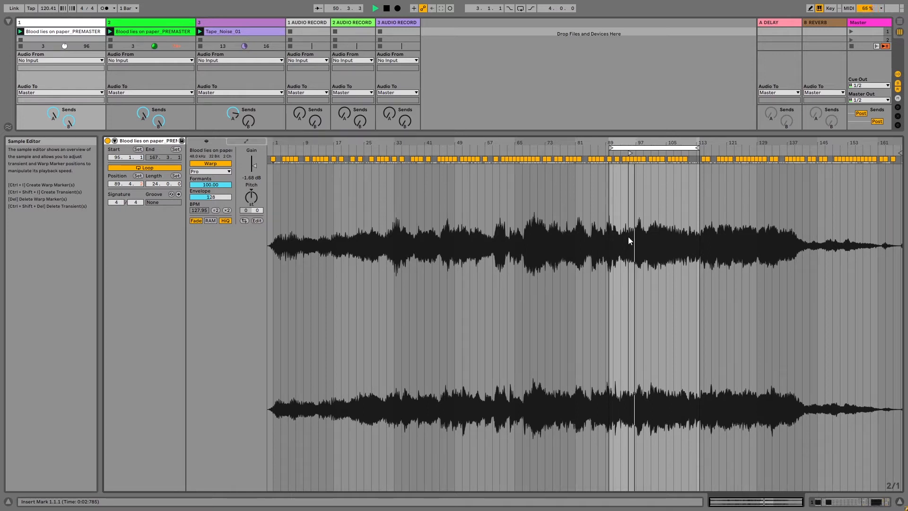
{"action": "left_click", "coordinate": [900, 504]}
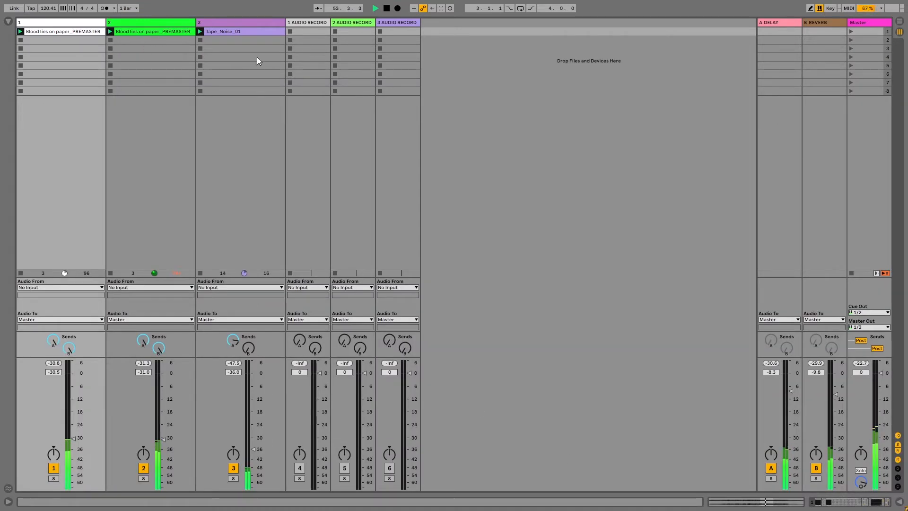
{"action": "double_click", "coordinate": [226, 33]}
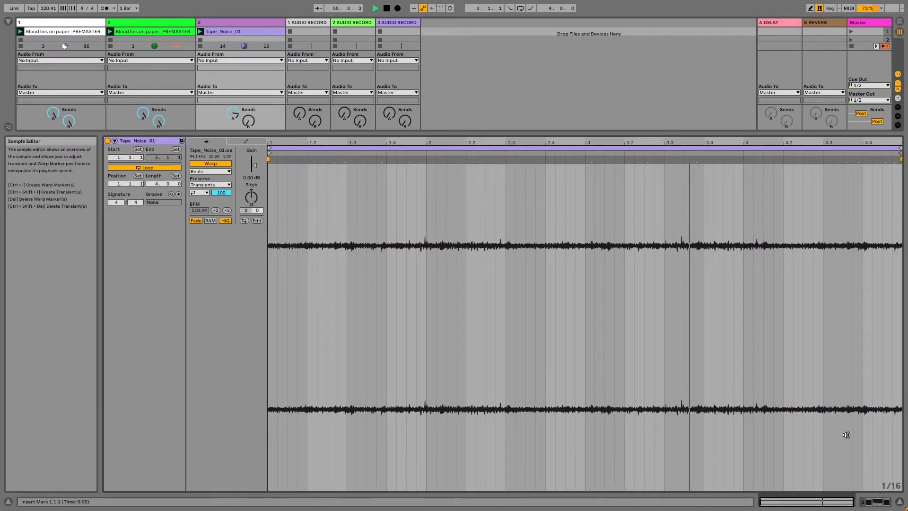
{"action": "left_click", "coordinate": [900, 502]}
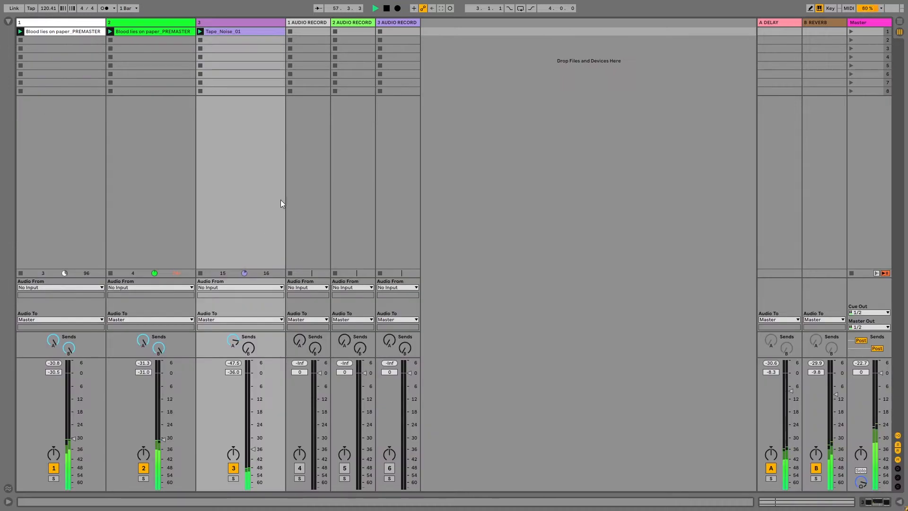
{"action": "left_click", "coordinate": [309, 24]}
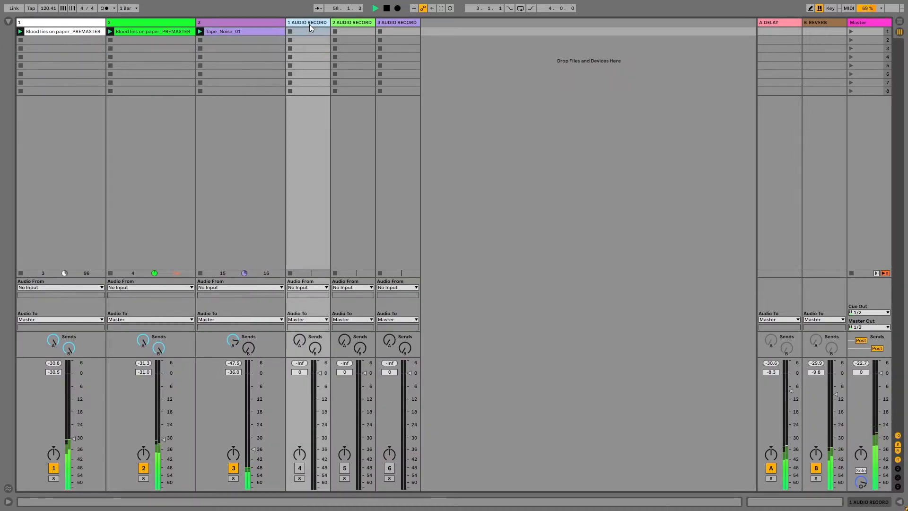
{"action": "left_click", "coordinate": [391, 27], "text": "shift"}
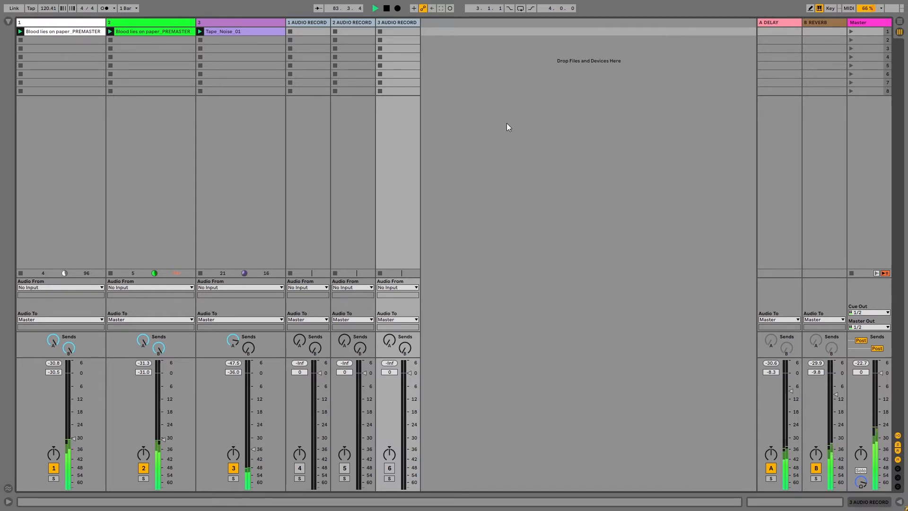
Open the ++bubbler plug-in on the A Delay return and solo that return with its volume at -7.2 dB.
{"action": "double_click", "coordinate": [776, 27]}
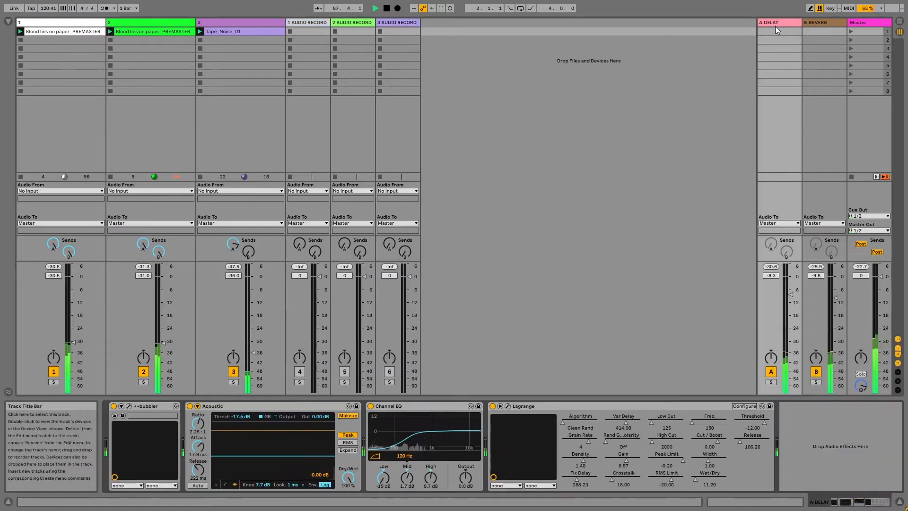
{"action": "left_click", "coordinate": [129, 406]}
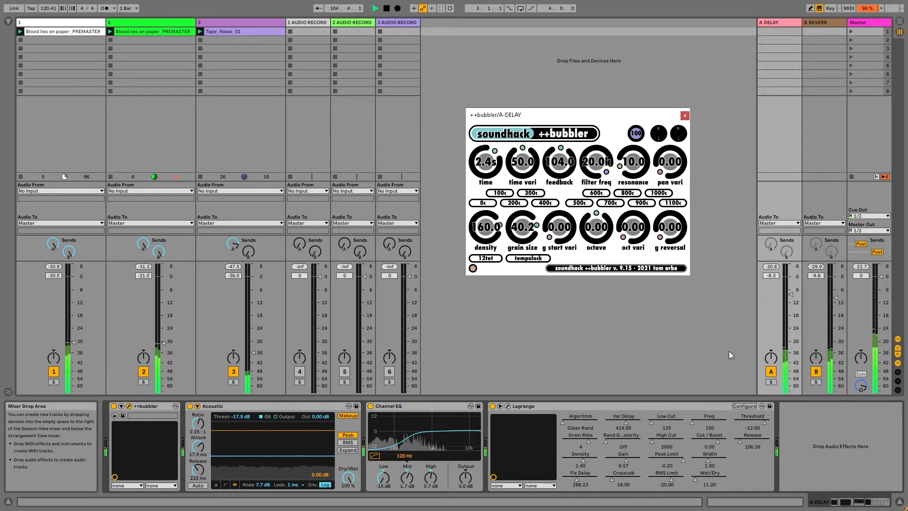
{"action": "left_click", "coordinate": [770, 382]}
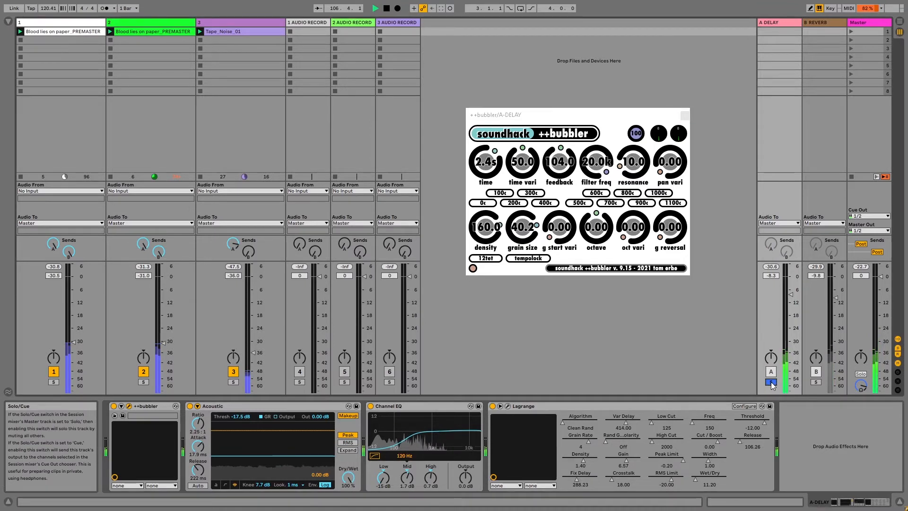
{"action": "left_click_drag", "start_coordinate": [790, 300], "coordinate": [792, 294]}
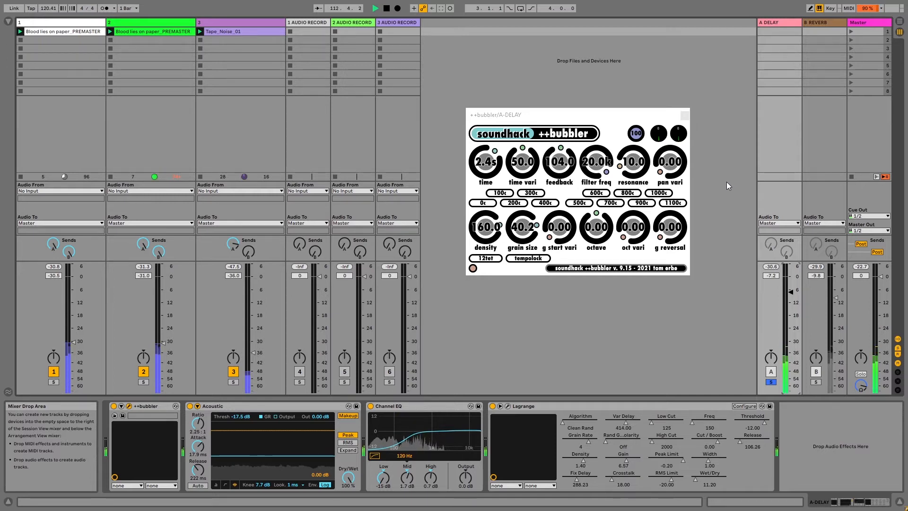
With the Tape_Noise_01 clip stopped, raise track 1's volume to -17.0 dB and lower ++bubbler's grain size to 4.60.
{"action": "left_click", "coordinate": [201, 40]}
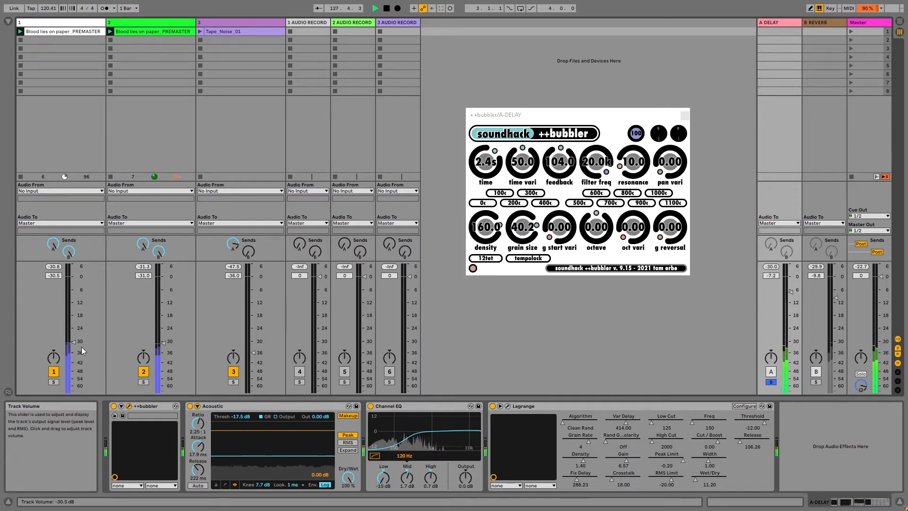
{"action": "left_click_drag", "start_coordinate": [73, 347], "coordinate": [74, 320]}
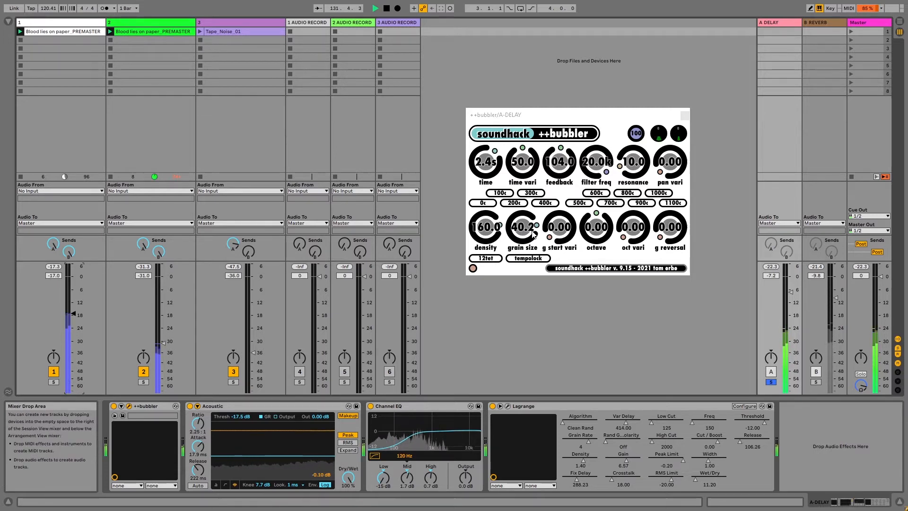
{"action": "left_click_drag", "start_coordinate": [526, 230], "coordinate": [537, 322]}
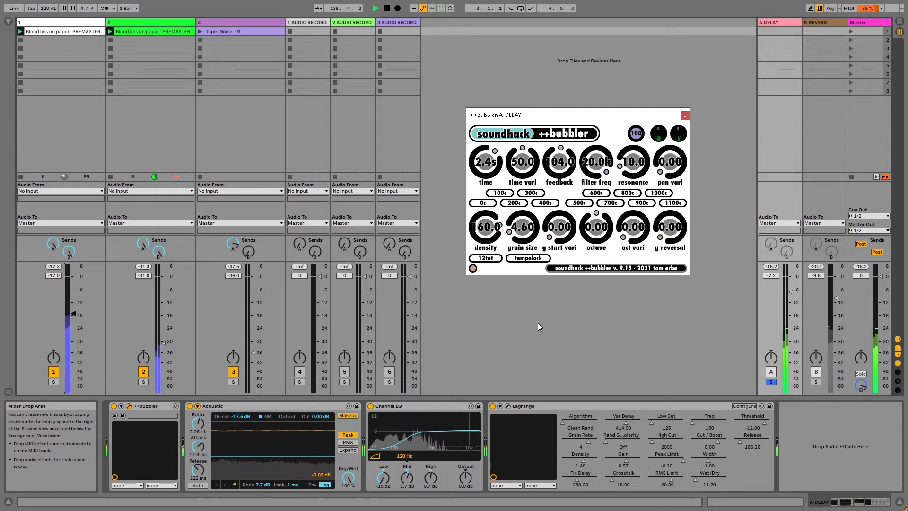
Deactivate track 2 and switch off the Ribs and MConvolutionEZ devices in its effect chain.
{"action": "left_click", "coordinate": [159, 23]}
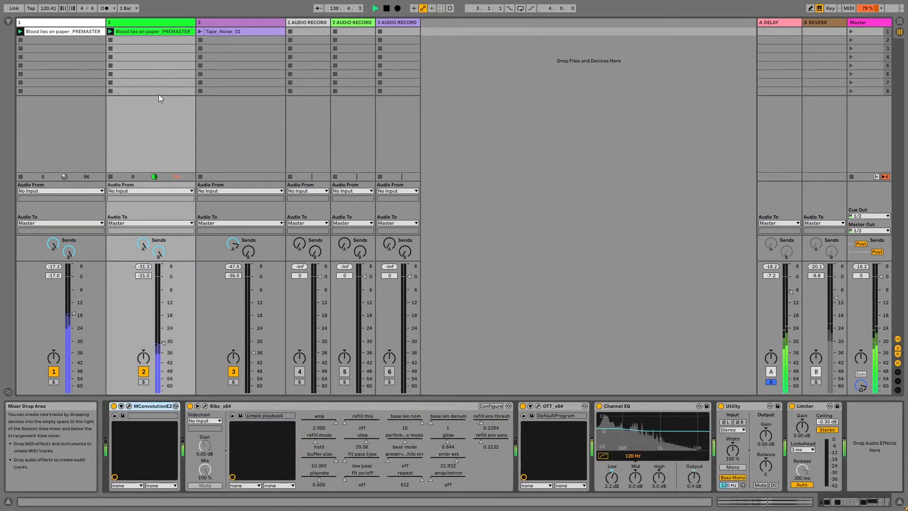
{"action": "left_click", "coordinate": [144, 372]}
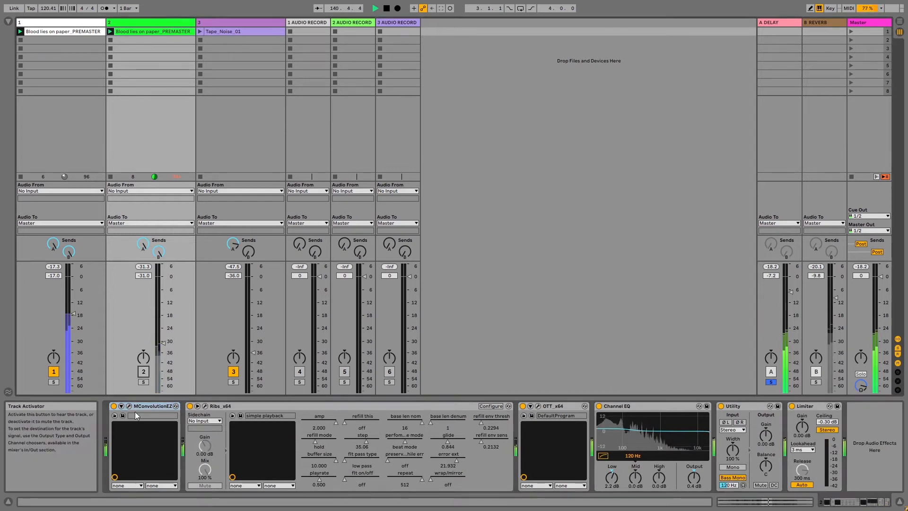
{"action": "left_click", "coordinate": [190, 406]}
{"action": "left_click", "coordinate": [114, 406]}
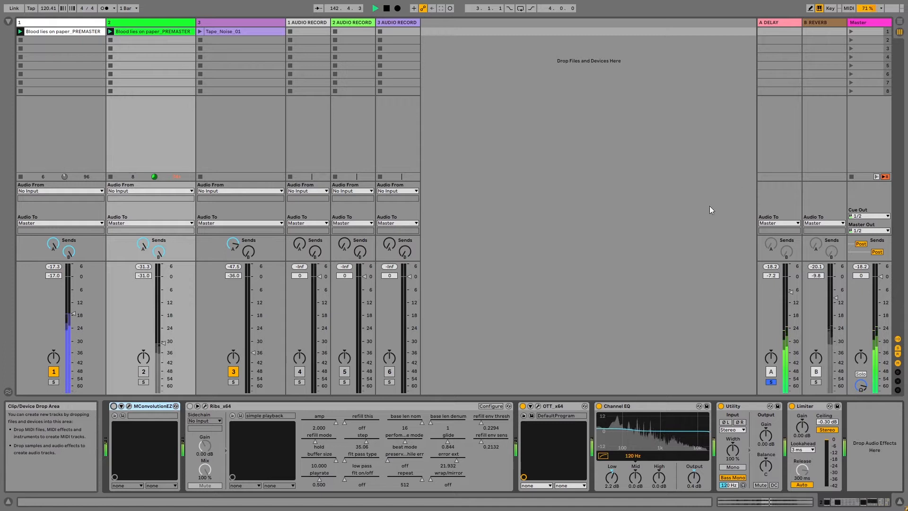
Try ++bubbler grain sizes of 3.00 and 1.60 before settling on 41.0, and lower track 1's volume to -23.2 dB.
{"action": "left_click", "coordinate": [769, 24]}
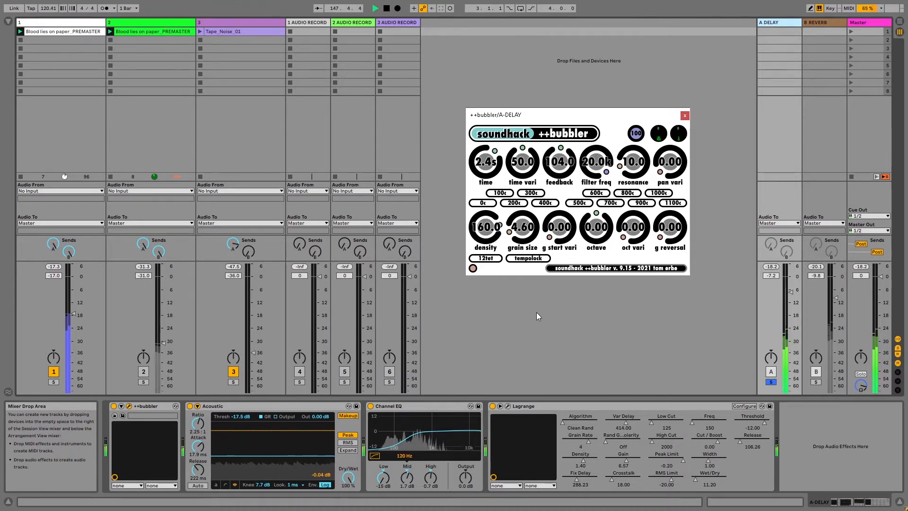
{"action": "left_click_drag", "start_coordinate": [526, 231], "coordinate": [526, 234]}
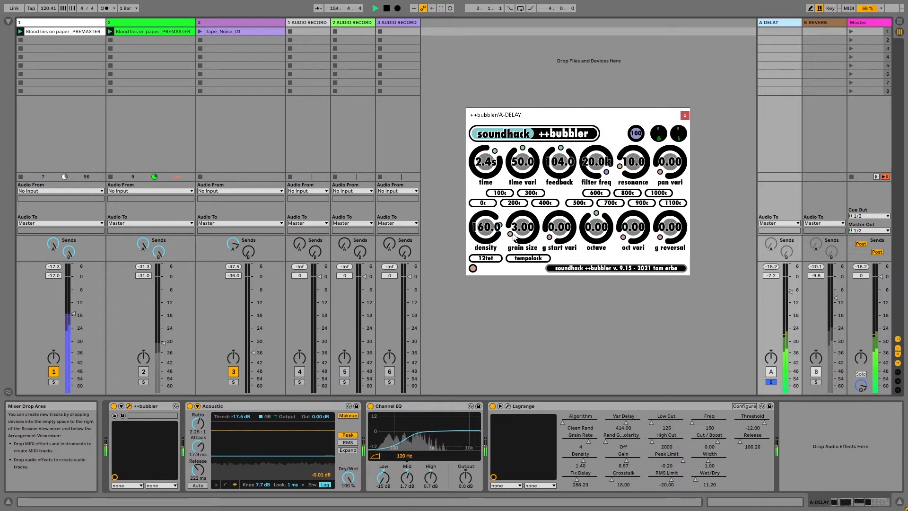
{"action": "left_click_drag", "start_coordinate": [520, 235], "coordinate": [521, 238]}
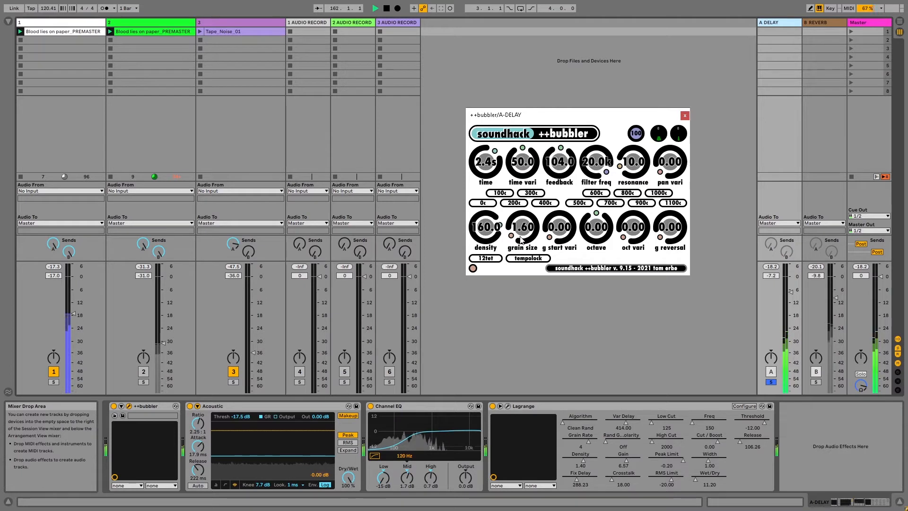
{"action": "left_click_drag", "start_coordinate": [521, 237], "coordinate": [526, 151]}
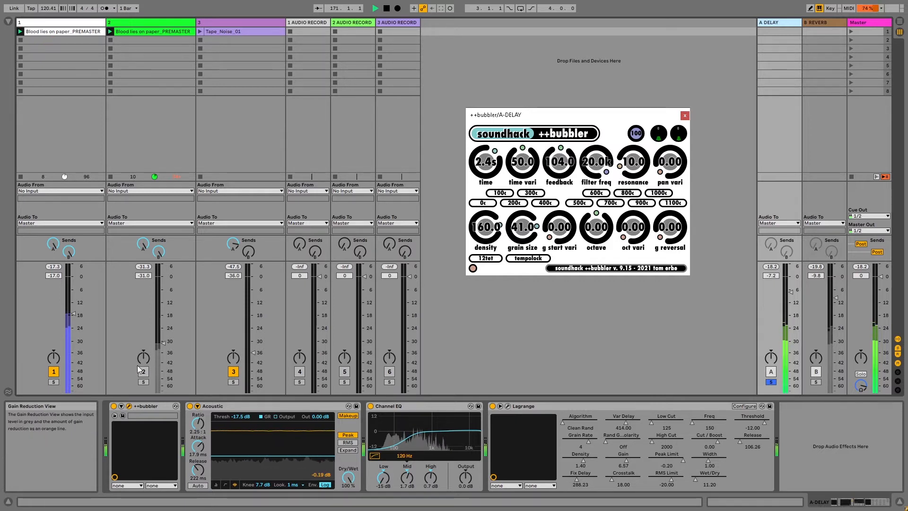
{"action": "left_click_drag", "start_coordinate": [74, 313], "coordinate": [74, 327]}
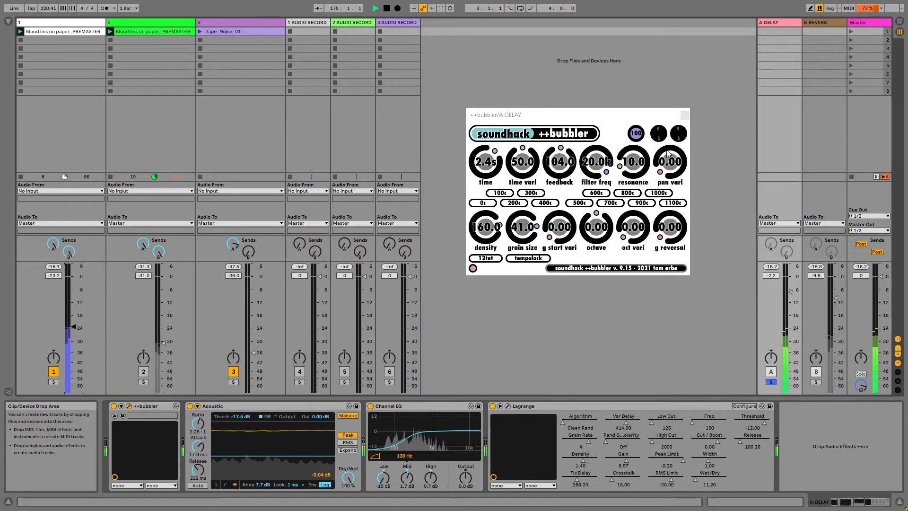
{"action": "left_click", "coordinate": [685, 118]}
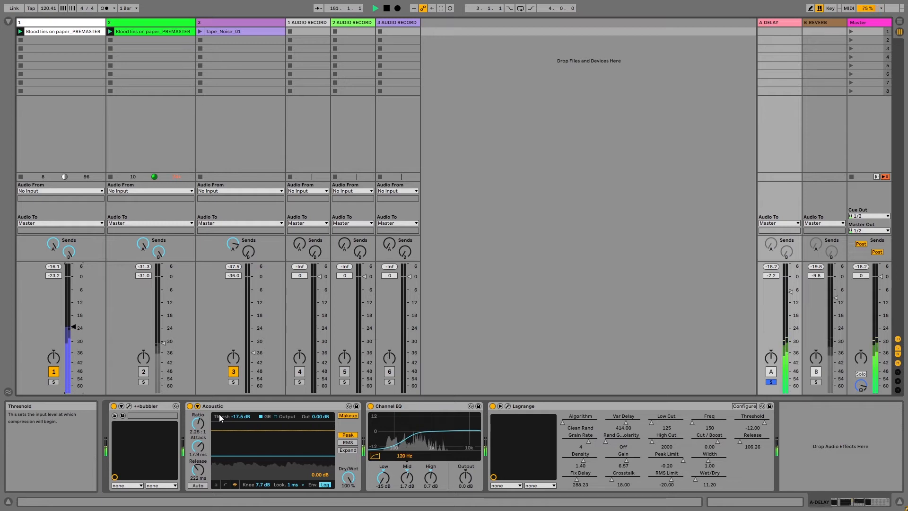
Bypass the Acoustic compressor on the A Delay return and switch it back on to compare the sound.
{"action": "left_click", "coordinate": [190, 406]}
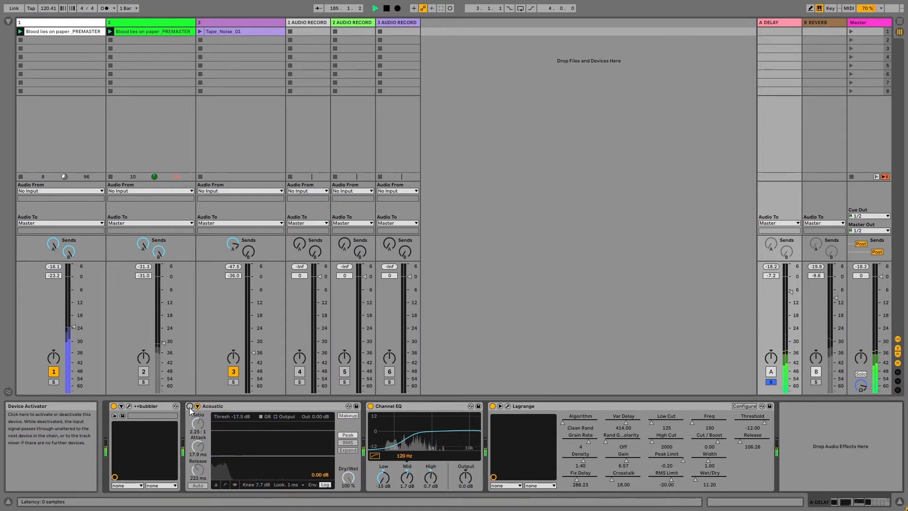
{"action": "left_click", "coordinate": [190, 406]}
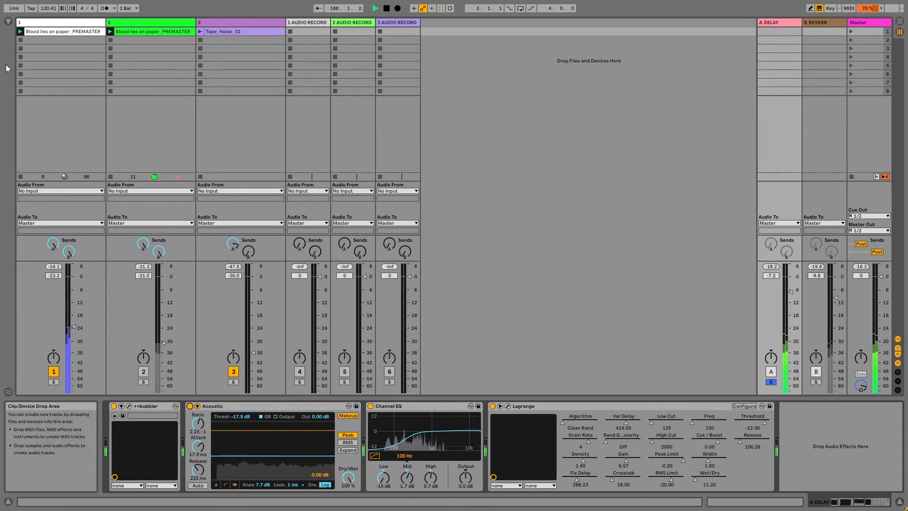
Examine the Compressor presets in the Dynamics category of the browser's audio effects.
{"action": "left_click", "coordinate": [8, 22]}
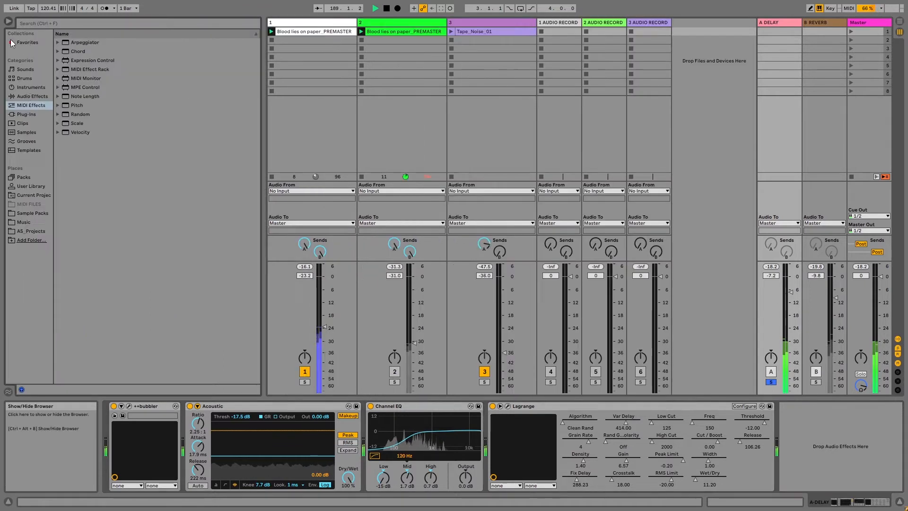
{"action": "left_click", "coordinate": [35, 96]}
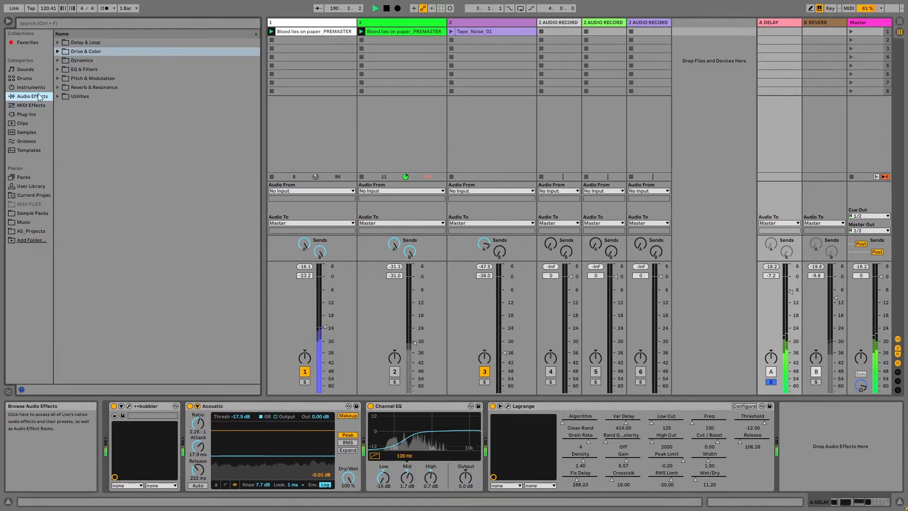
{"action": "left_click", "coordinate": [58, 61]}
{"action": "left_click", "coordinate": [64, 69]}
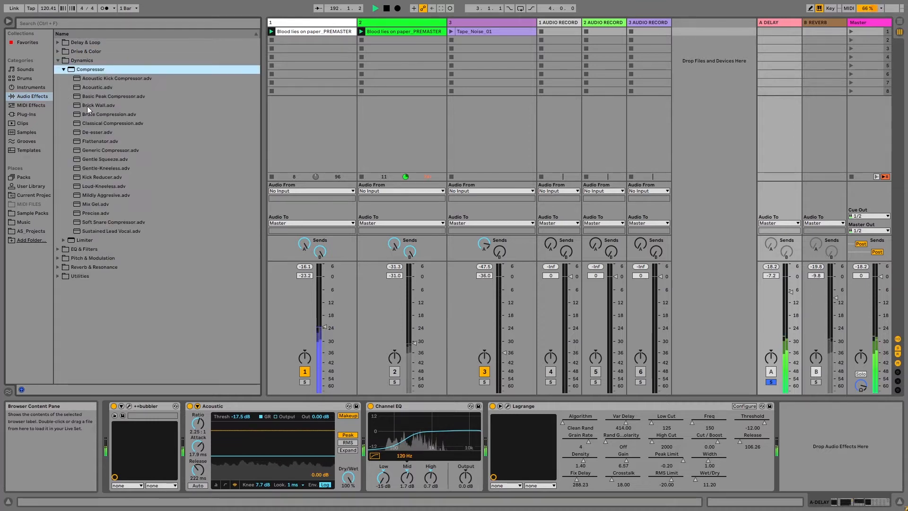
{"action": "left_click", "coordinate": [64, 71]}
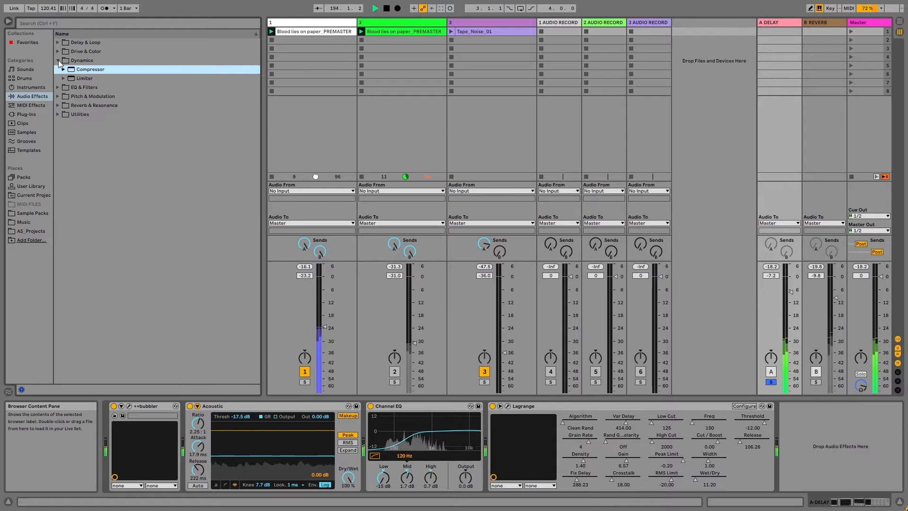
{"action": "left_click", "coordinate": [58, 61]}
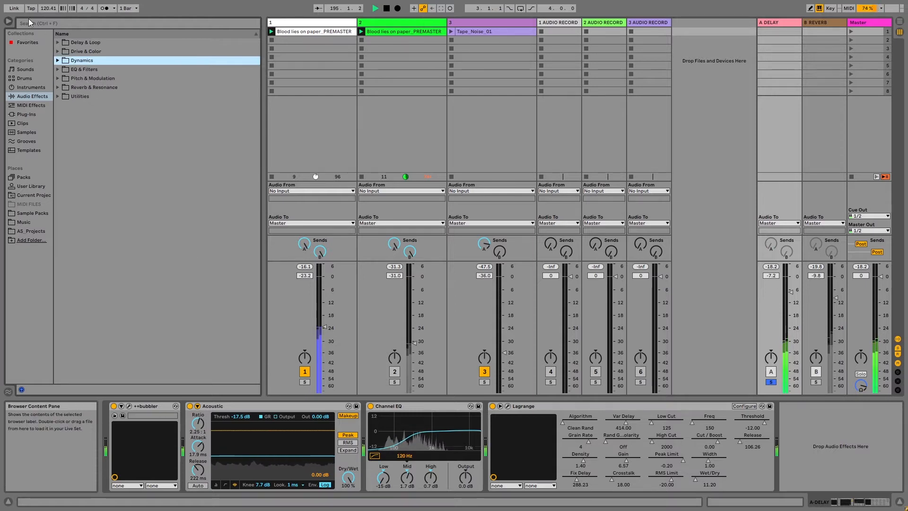
{"action": "left_click", "coordinate": [10, 21]}
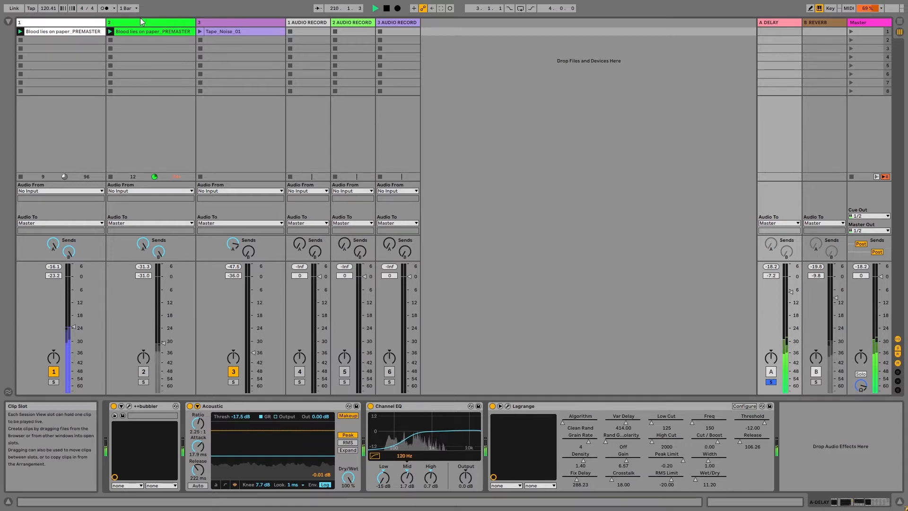
Reactivate the MConvolutionEZ device in track 2's effect chain.
{"action": "left_click", "coordinate": [140, 20]}
{"action": "left_click", "coordinate": [114, 406]}
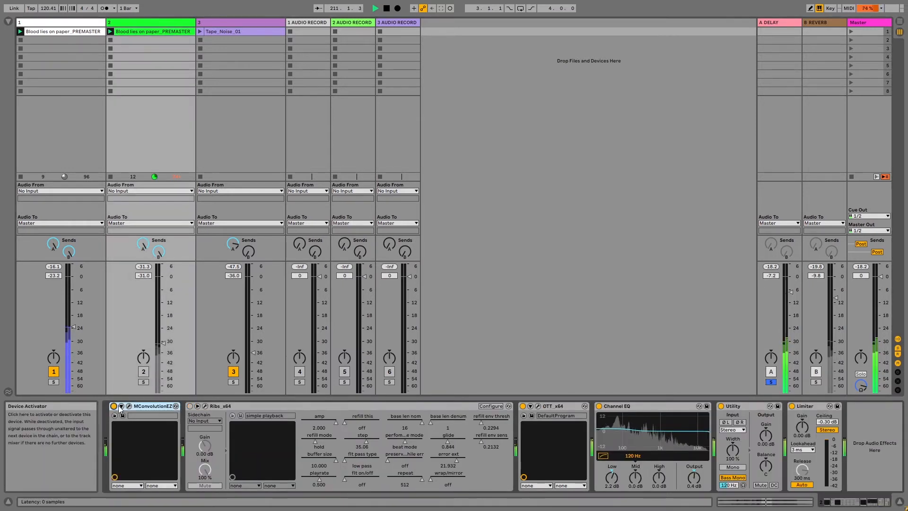
Unmute track 2, raise its volume to -8.0 dB, and take the A Delay return out of solo.
{"action": "left_click", "coordinate": [145, 371]}
{"action": "left_click_drag", "start_coordinate": [164, 343], "coordinate": [164, 294]}
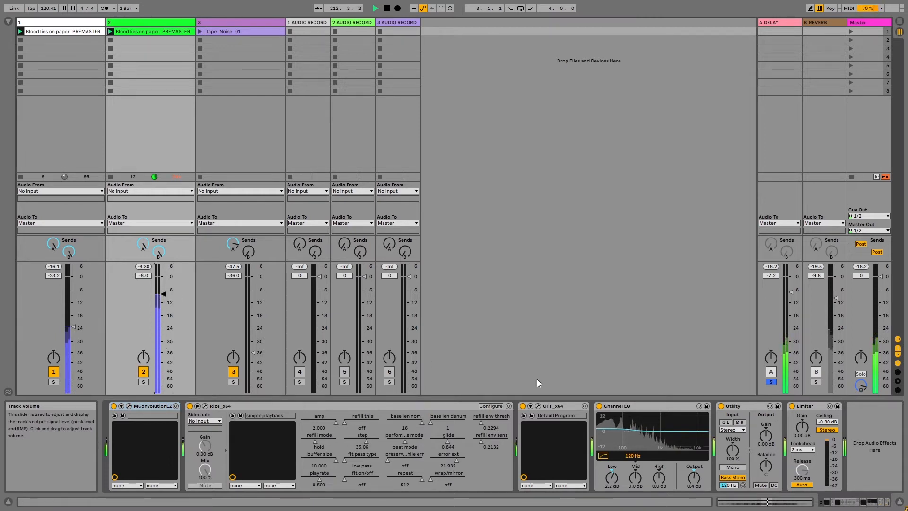
{"action": "left_click", "coordinate": [770, 382]}
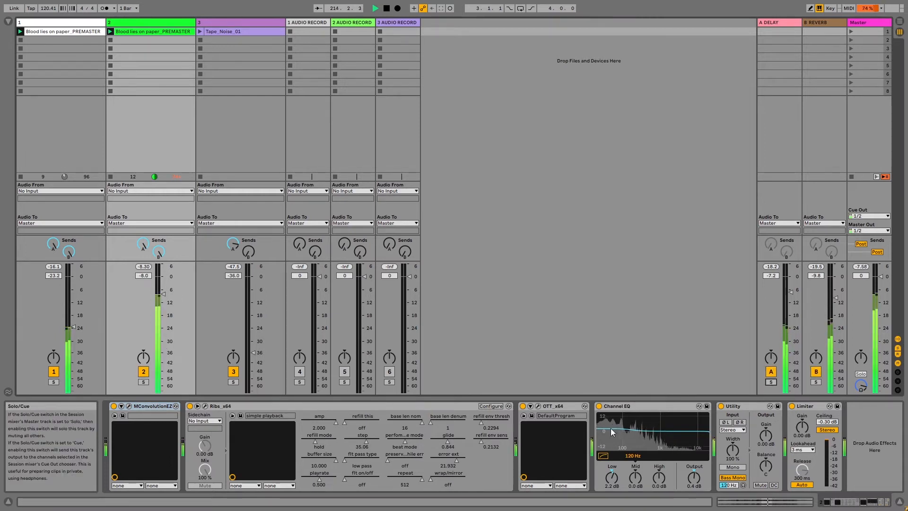
Solo track 2 and lower it to -21.0 dB, and solo track 1 instead and lower it to -27.8 dB.
{"action": "left_click", "coordinate": [143, 382]}
{"action": "left_click_drag", "start_coordinate": [163, 297], "coordinate": [163, 322]}
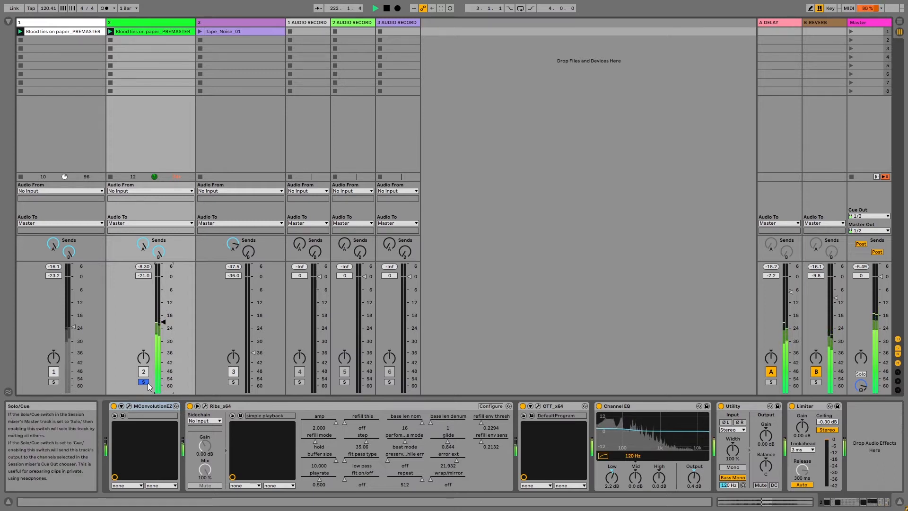
{"action": "left_click", "coordinate": [54, 382]}
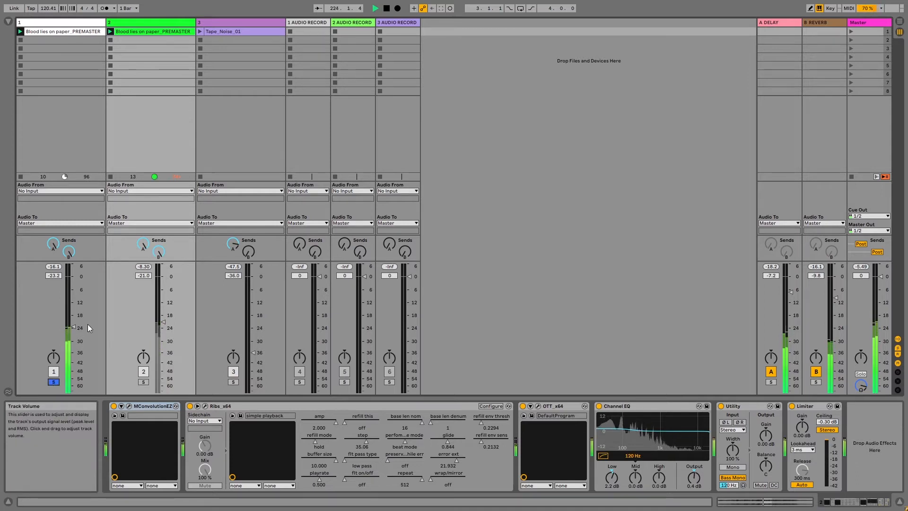
{"action": "left_click_drag", "start_coordinate": [74, 327], "coordinate": [74, 339]}
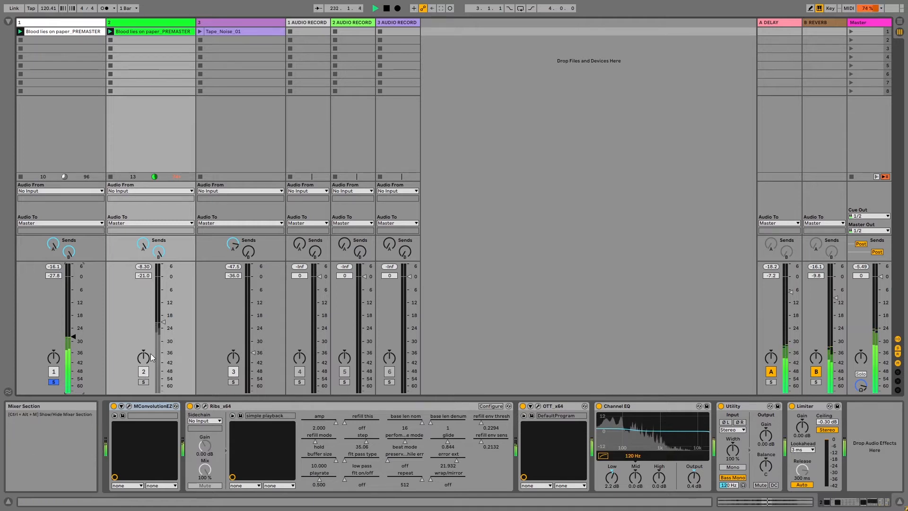
End track 1's solo and rebalance the volumes to -24.3 dB on track 2 and -25.9 dB on track 1.
{"action": "left_click", "coordinate": [54, 382]}
{"action": "left_click_drag", "start_coordinate": [162, 322], "coordinate": [163, 328]}
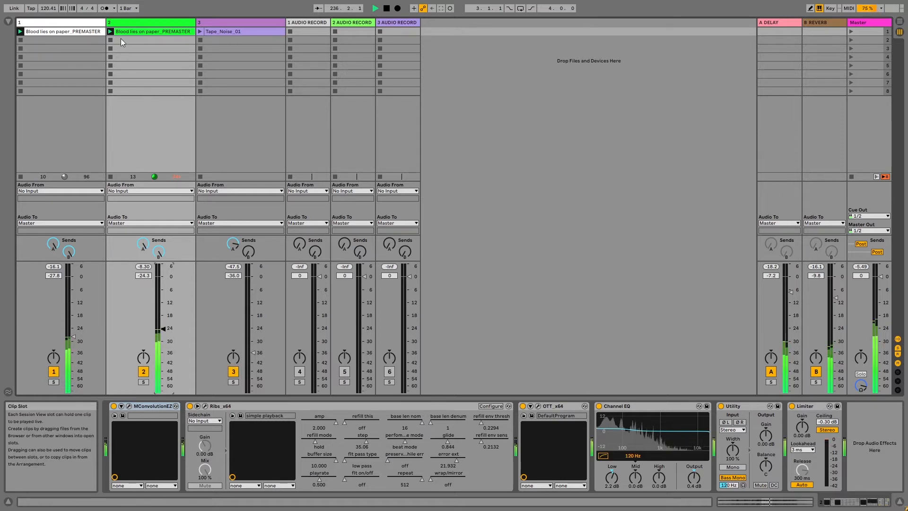
{"action": "left_click_drag", "start_coordinate": [74, 337], "coordinate": [74, 334]}
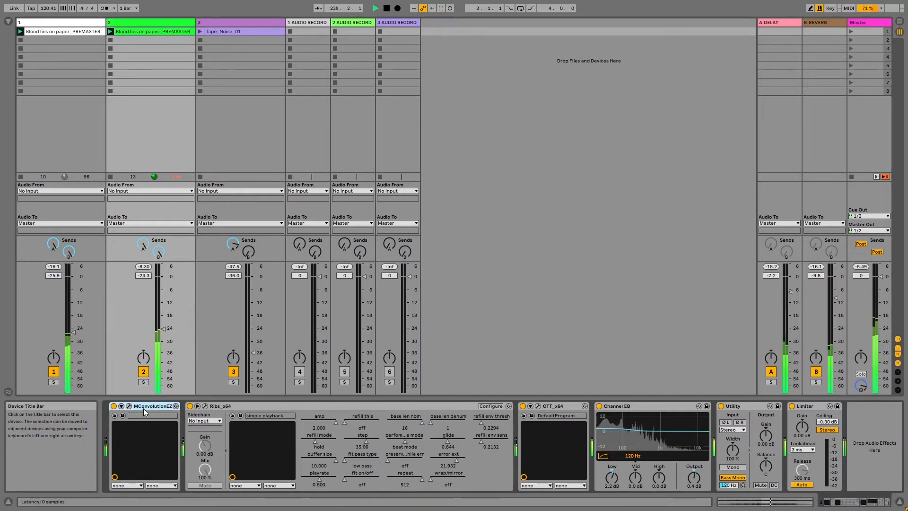
Bypass the MConvolutionEZ and Ribs devices in track 2's effect chain and mute the track.
{"action": "left_click", "coordinate": [114, 405]}
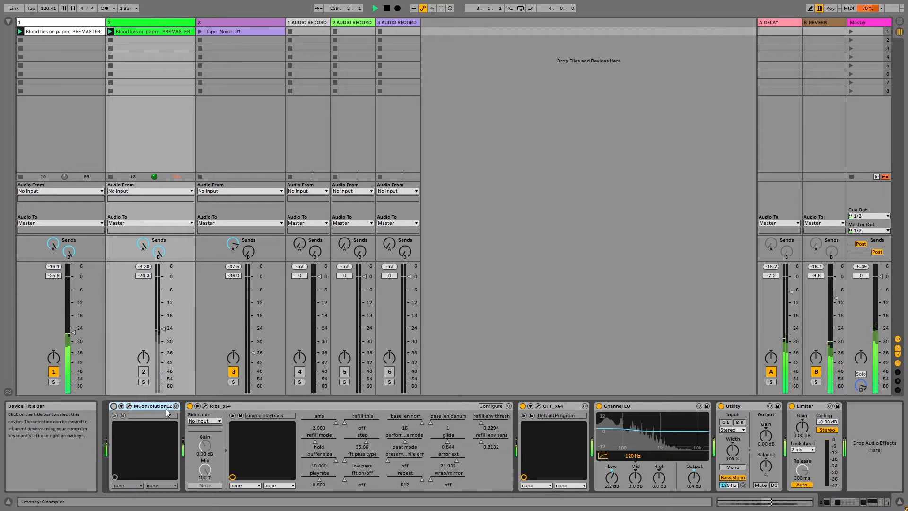
{"action": "left_click", "coordinate": [190, 406]}
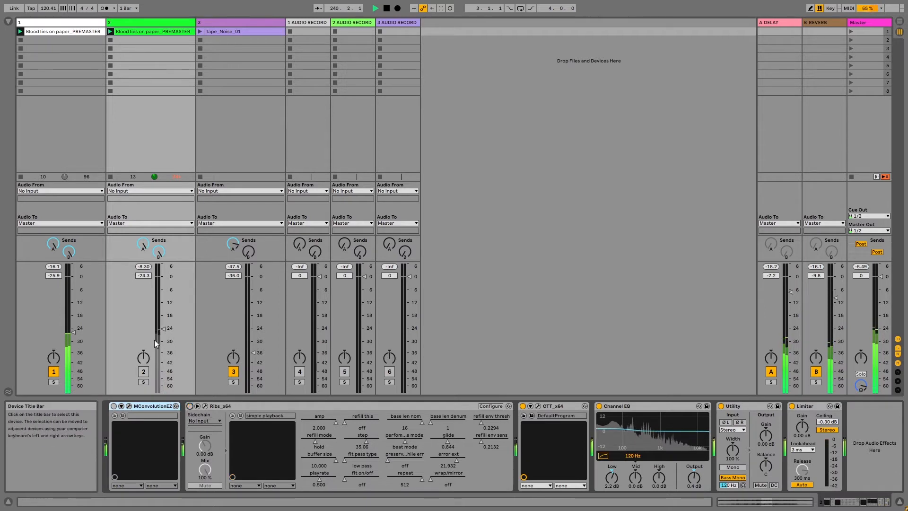
Show the B Reverb return's effect chain and open the Guitar Gadgets plug-in window.
{"action": "left_click", "coordinate": [901, 500]}
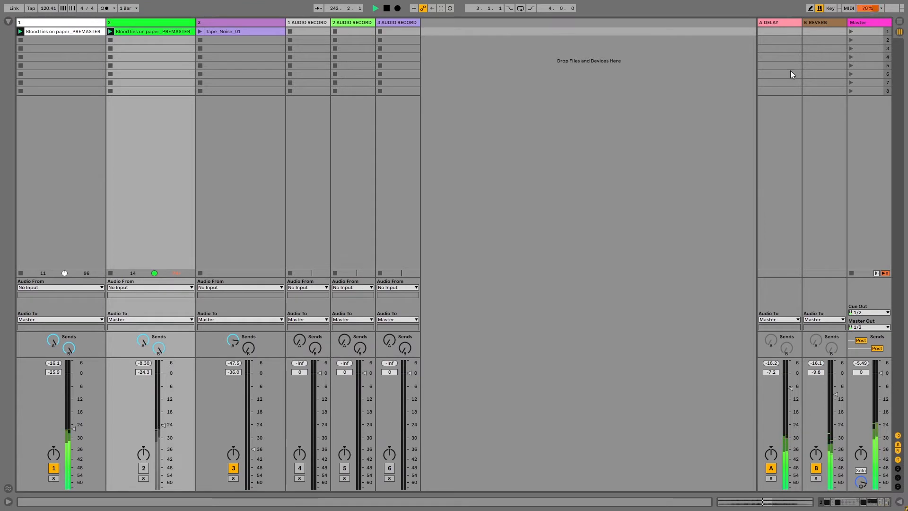
{"action": "double_click", "coordinate": [811, 25]}
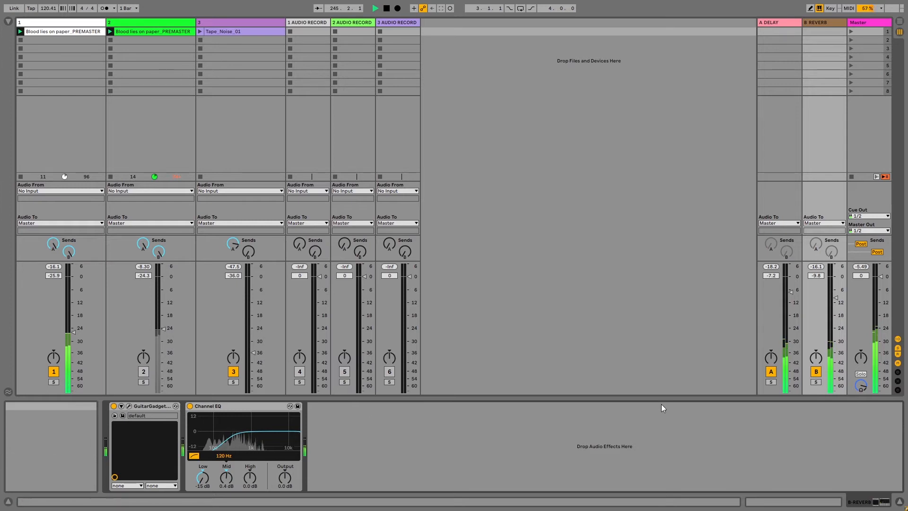
{"action": "left_click", "coordinate": [130, 406]}
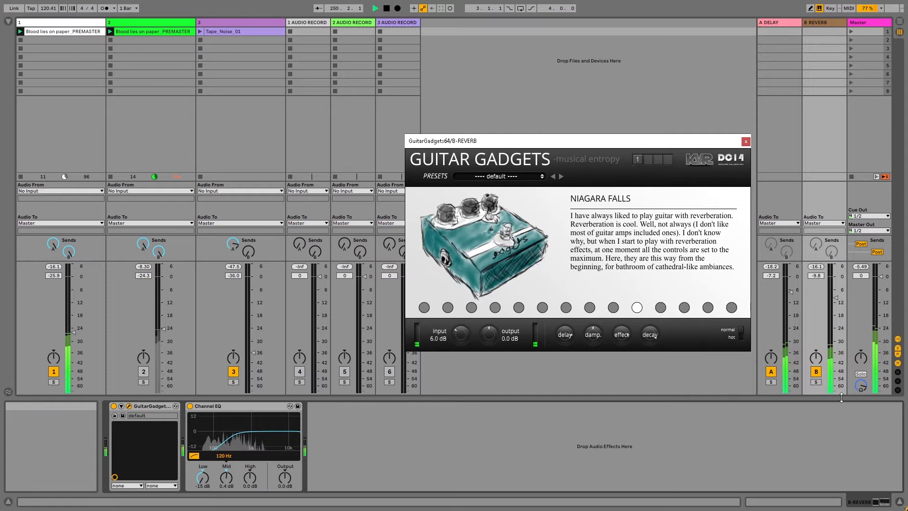
Solo the B Reverb return and try track 1's volume at -17.0 dB before settling on -20.4 dB.
{"action": "left_click", "coordinate": [814, 382]}
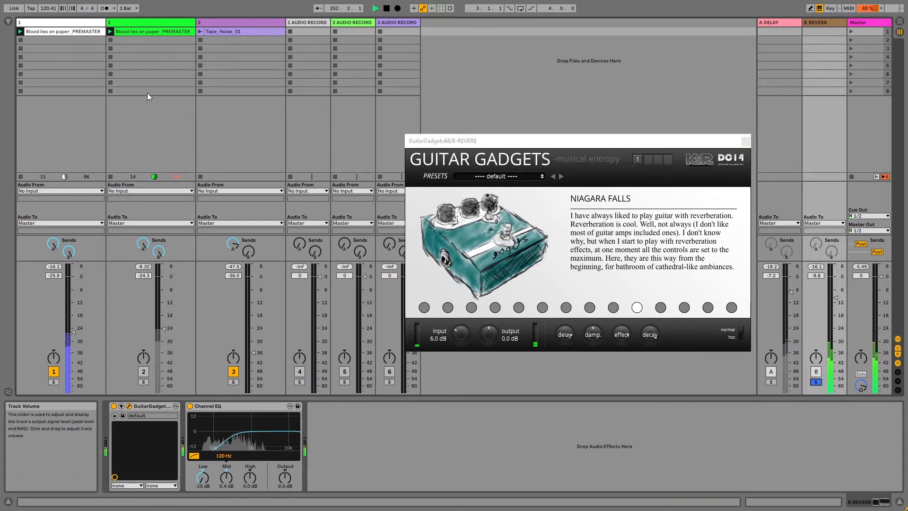
{"action": "left_click", "coordinate": [543, 143]}
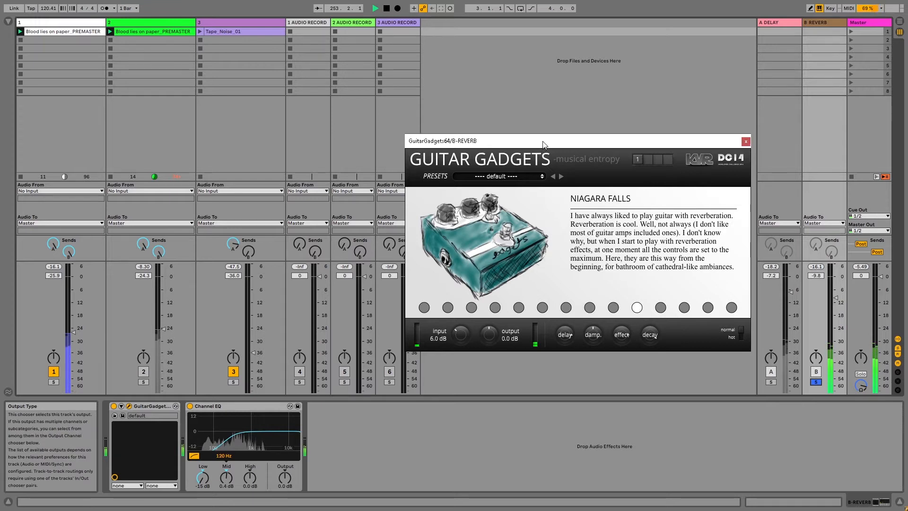
{"action": "left_click_drag", "start_coordinate": [543, 144], "coordinate": [569, 147]}
{"action": "left_click_drag", "start_coordinate": [74, 327], "coordinate": [73, 313]}
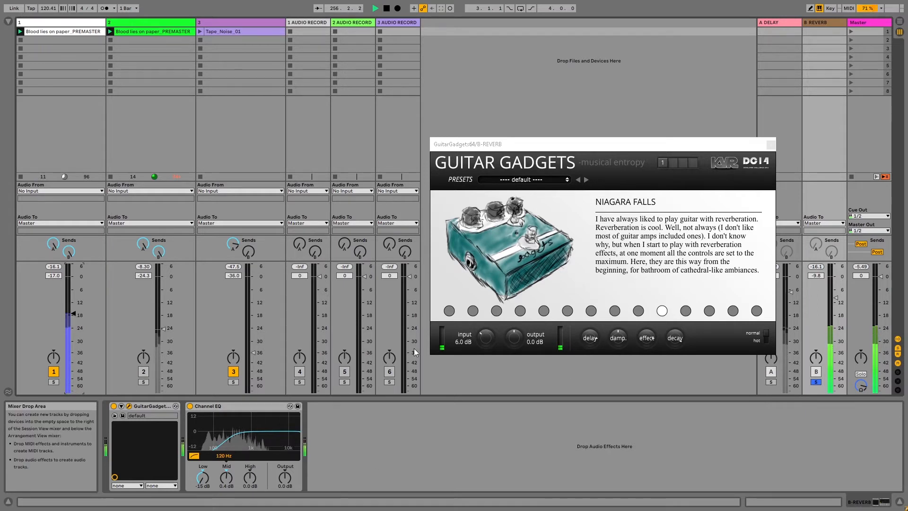
{"action": "left_click_drag", "start_coordinate": [73, 313], "coordinate": [73, 320]}
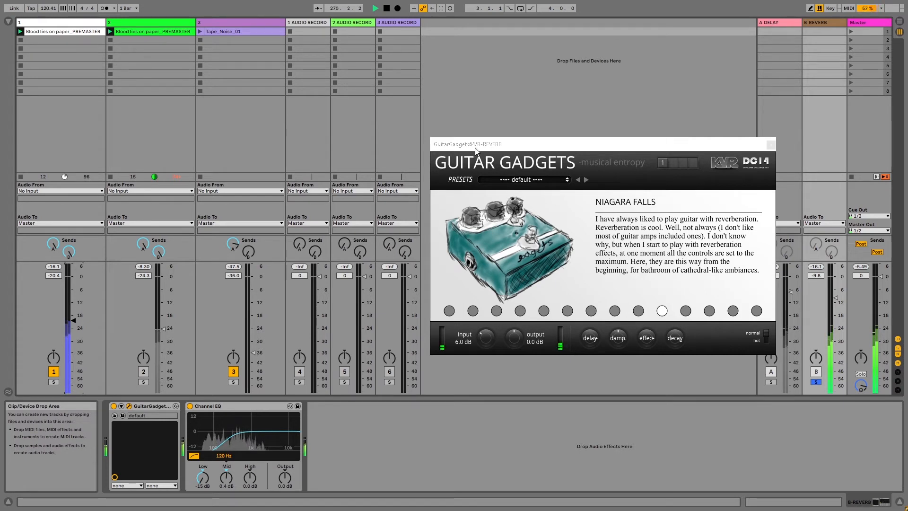
Reactivate MConvolutionEZ and Ribs on track 2, lower the track to -28.3 dB and unmute it.
{"action": "left_click", "coordinate": [117, 27]}
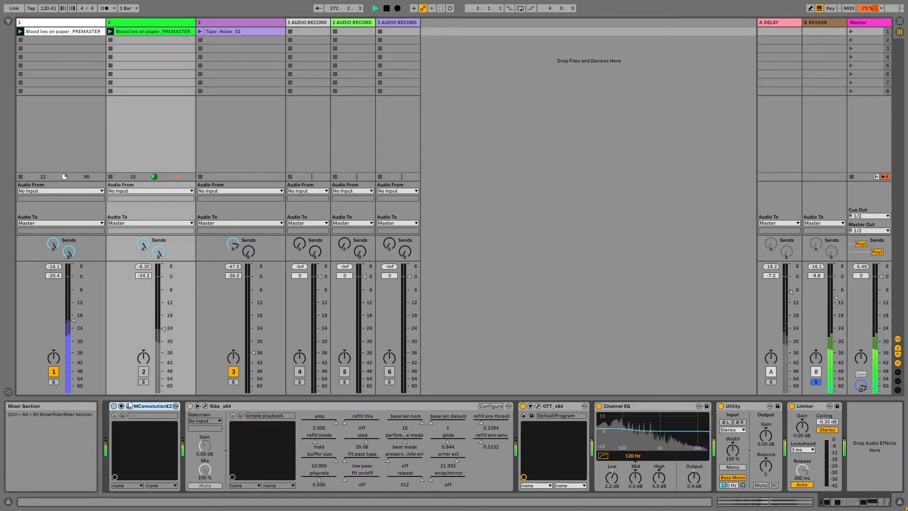
{"action": "left_click_drag", "start_coordinate": [163, 328], "coordinate": [163, 338]}
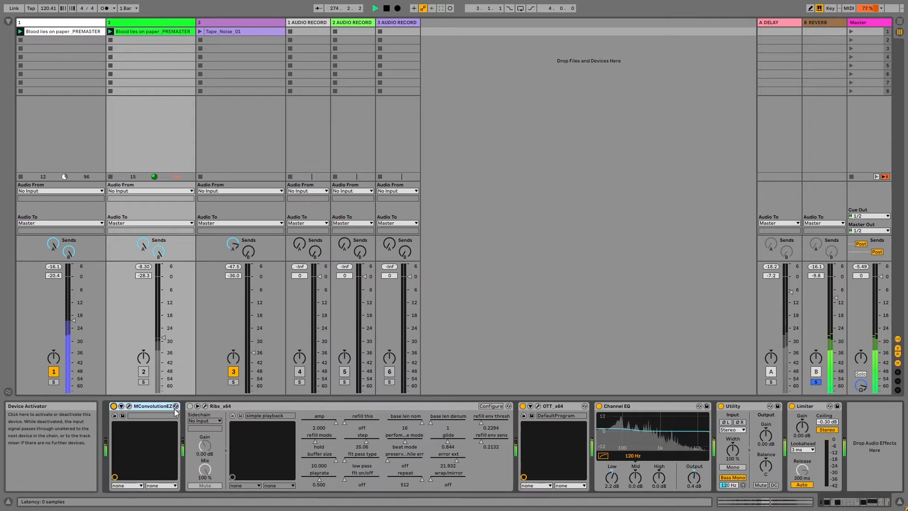
{"action": "left_click", "coordinate": [143, 373]}
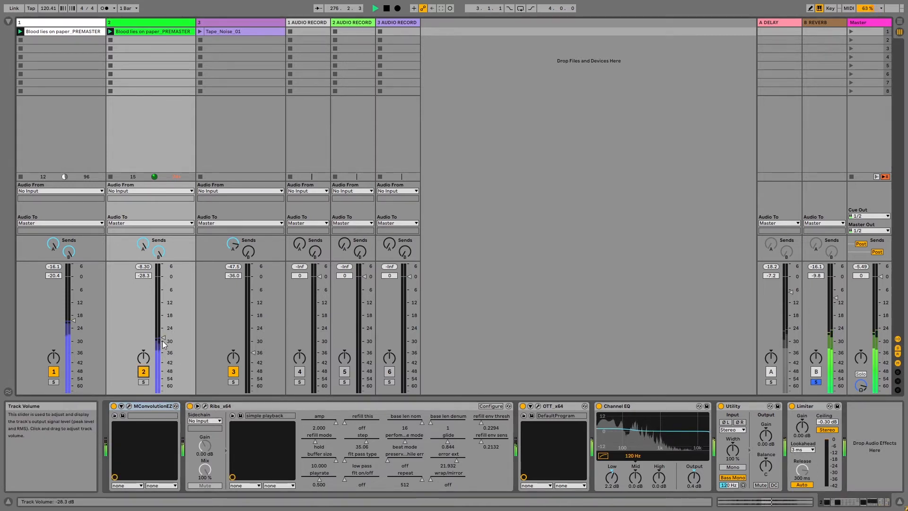
Raise track 2 to -6.0 dB to hear it through the reverb, and bring track 1 to -24.1 dB and track 2 to -16.9 dB.
{"action": "left_click_drag", "start_coordinate": [163, 339], "coordinate": [163, 290]}
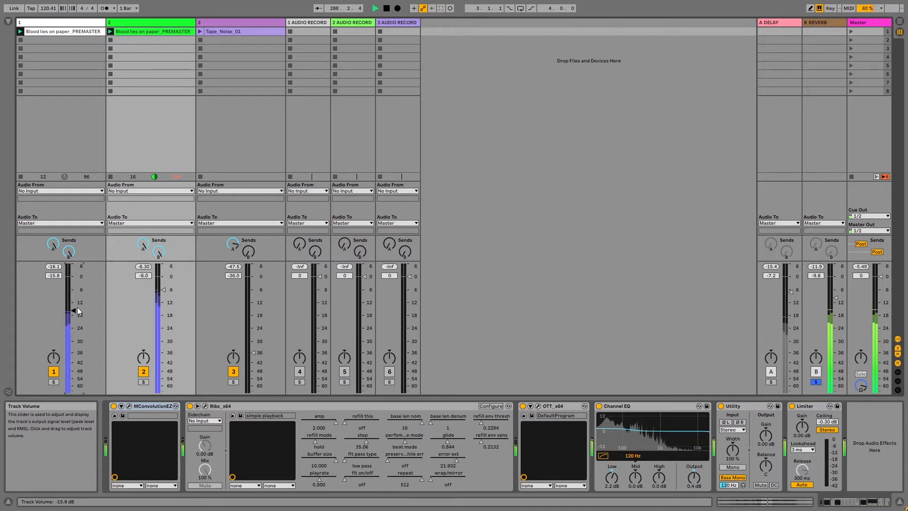
{"action": "left_click_drag", "start_coordinate": [75, 310], "coordinate": [74, 327]}
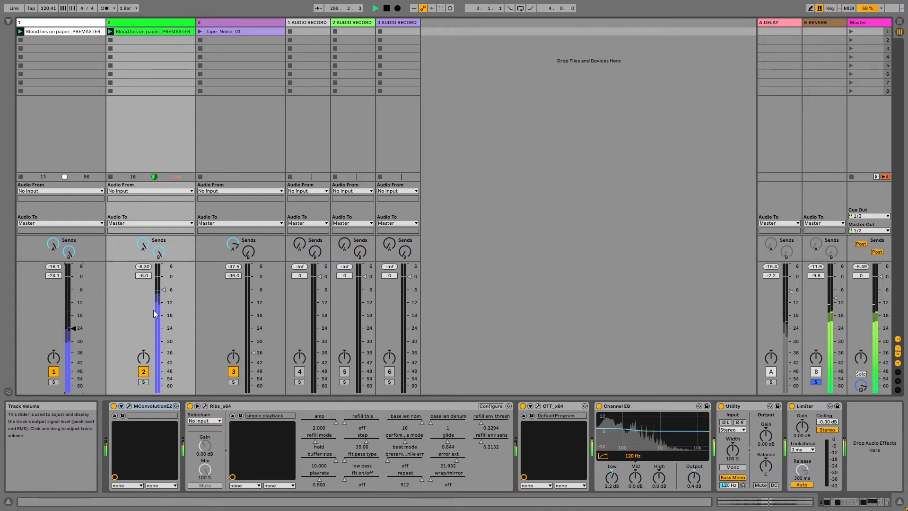
{"action": "left_click_drag", "start_coordinate": [165, 291], "coordinate": [165, 313]}
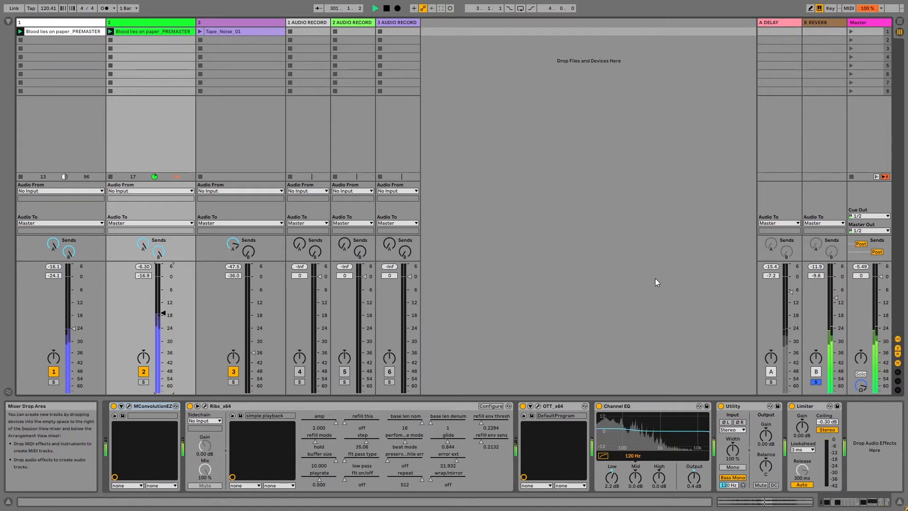
Return to the B Reverb return's effect chain to review Guitar Gadgets, and close its plug-in window.
{"action": "left_click", "coordinate": [830, 22]}
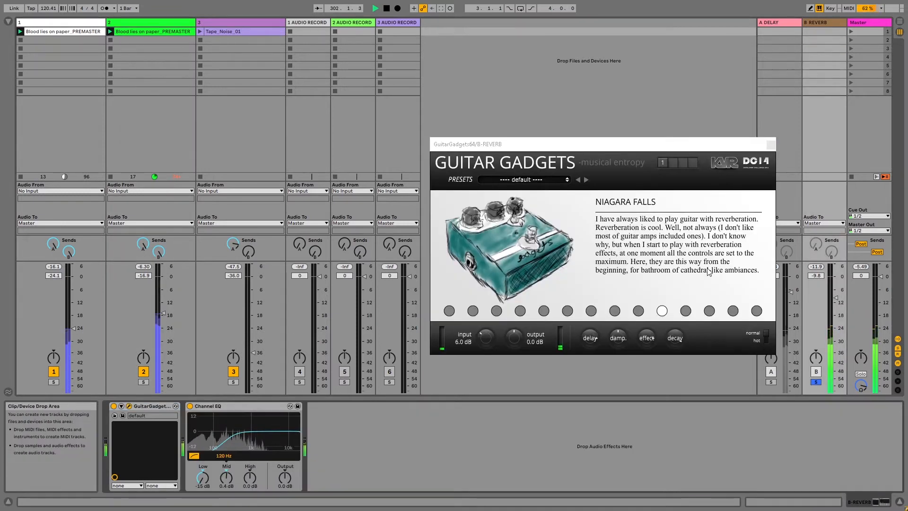
{"action": "left_click", "coordinate": [771, 146]}
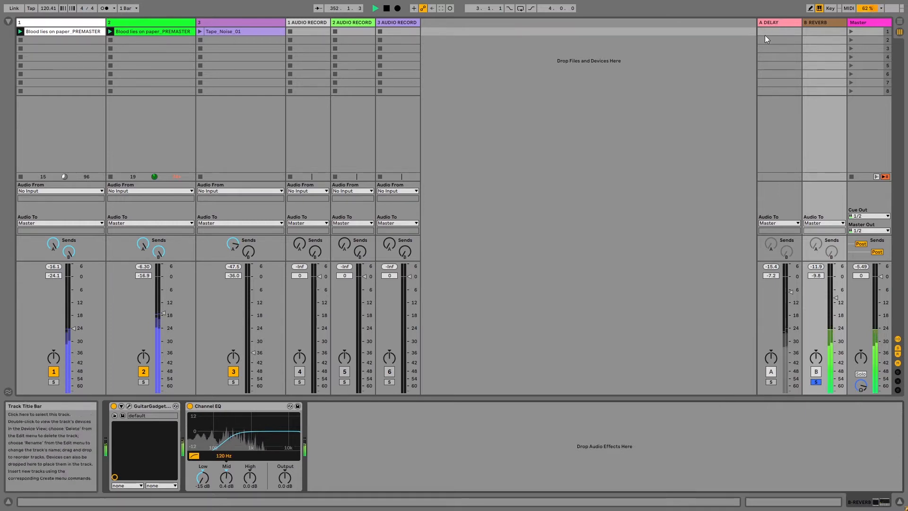
Examine the Master track's effect chain and the settings window of its reastream-standalone plug-in.
{"action": "left_click", "coordinate": [863, 24]}
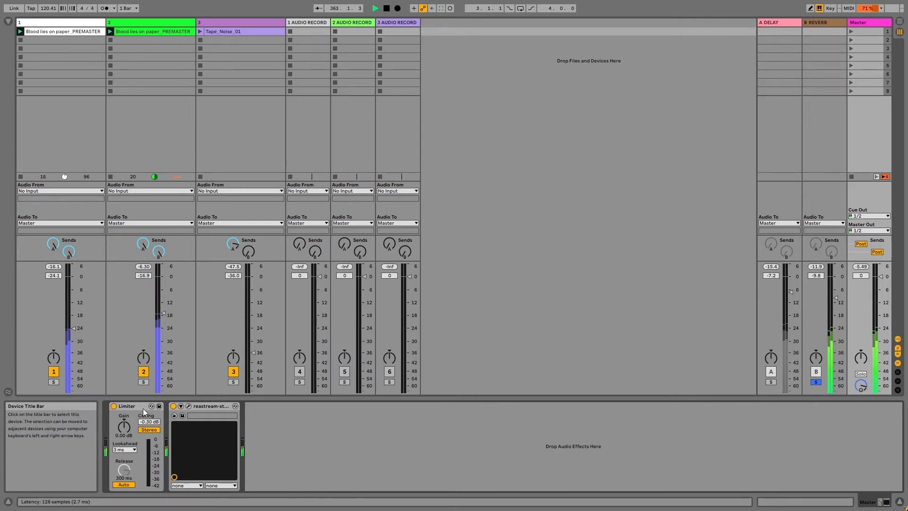
{"action": "left_click", "coordinate": [204, 408]}
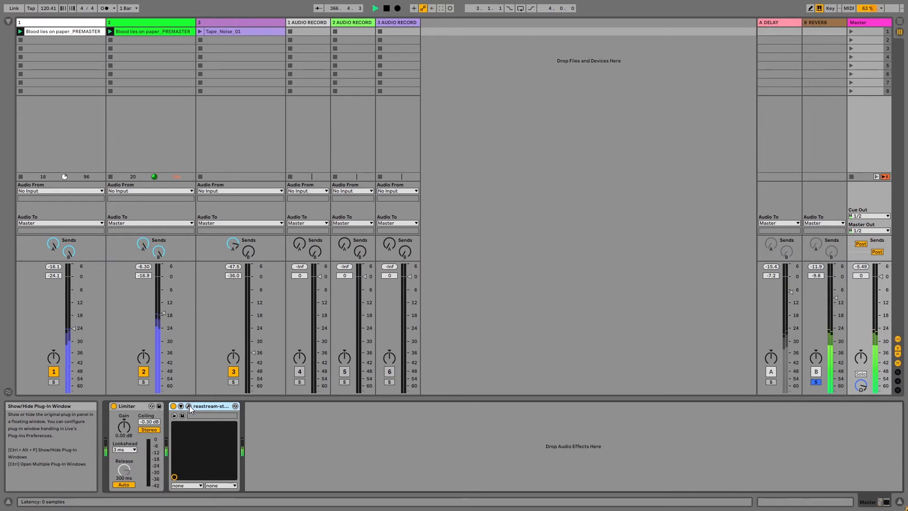
{"action": "left_click", "coordinate": [189, 406]}
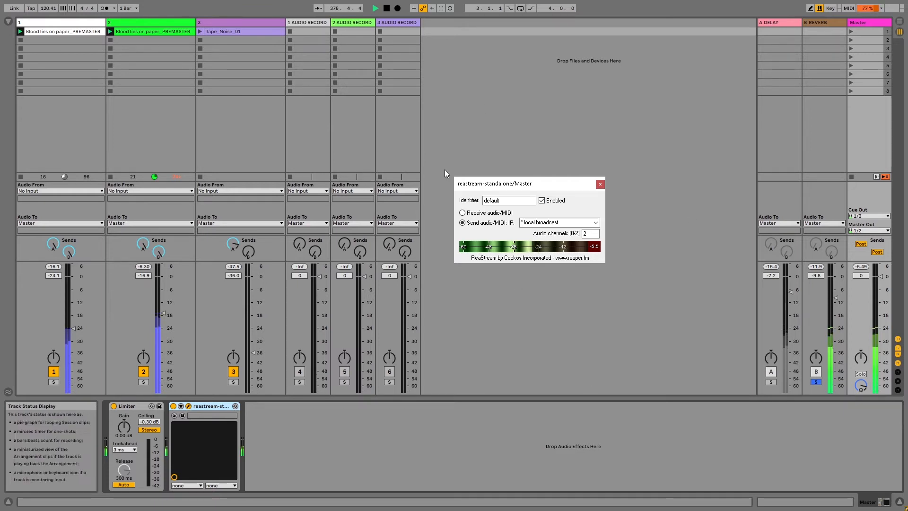
{"action": "left_click", "coordinate": [597, 186]}
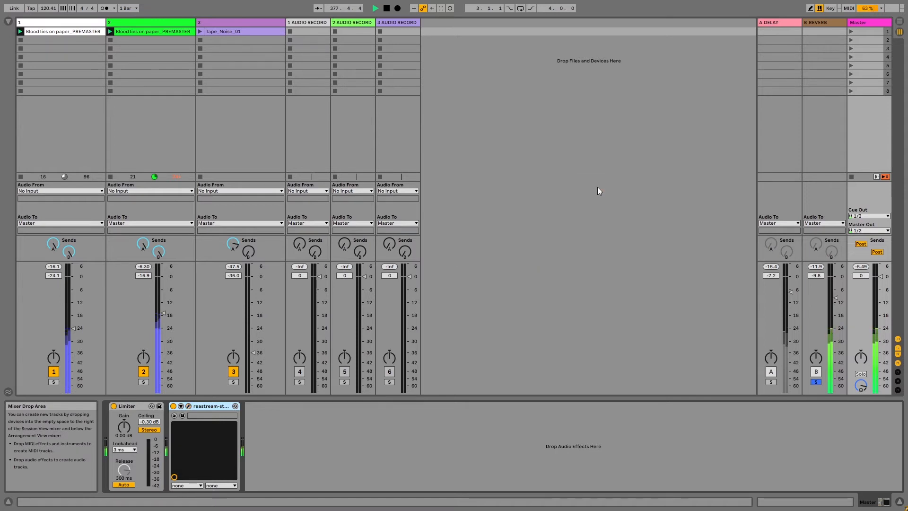
Take the B Reverb return out of solo and lower track 2 to -22.1 dB and track 1 to -29.0 dB.
{"action": "left_click", "coordinate": [815, 382]}
{"action": "left_click_drag", "start_coordinate": [163, 313], "coordinate": [163, 324]}
{"action": "left_click_drag", "start_coordinate": [73, 328], "coordinate": [128, 339]}
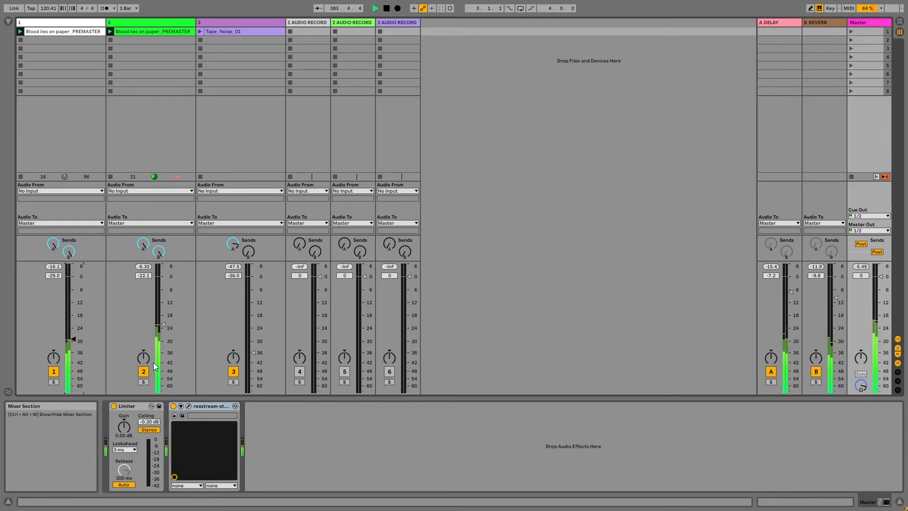
Launch the Tape_Noise_01 clip on track 3 and set the volumes to -25.4 dB on track 3, -39.7 dB on track 2 and -36.0 dB on track 1.
{"action": "left_click", "coordinate": [226, 22]}
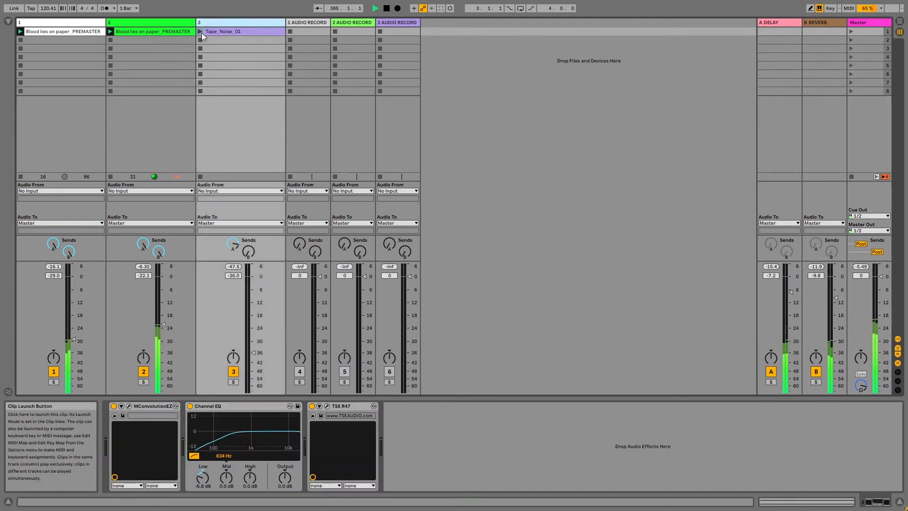
{"action": "left_click", "coordinate": [201, 31]}
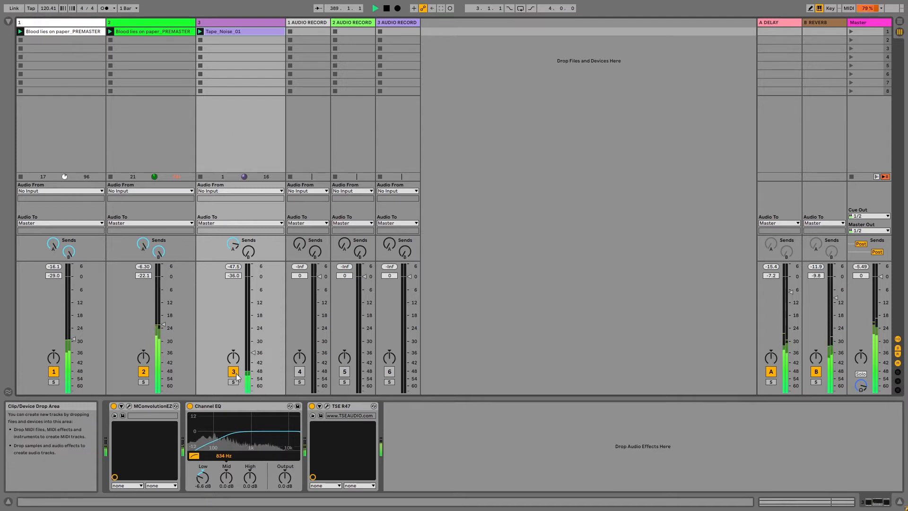
{"action": "left_click_drag", "start_coordinate": [251, 354], "coordinate": [251, 330]}
{"action": "left_click_drag", "start_coordinate": [164, 325], "coordinate": [163, 359]}
{"action": "left_click_drag", "start_coordinate": [73, 339], "coordinate": [74, 352]}
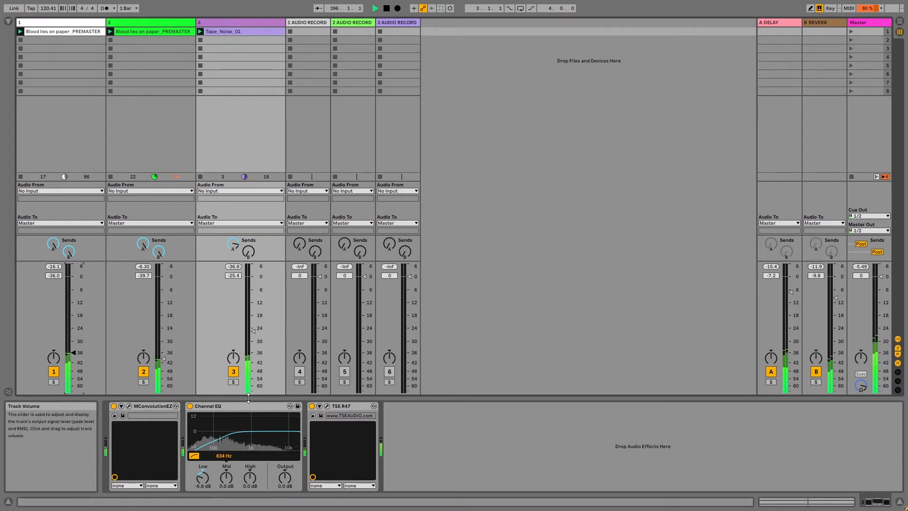
Bypass TSE R47, Channel EQ and MConvolutionEZ in track 3's effect chain and raise the track's volume to -11.8 dB.
{"action": "left_click", "coordinate": [312, 406]}
{"action": "left_click", "coordinate": [189, 406]}
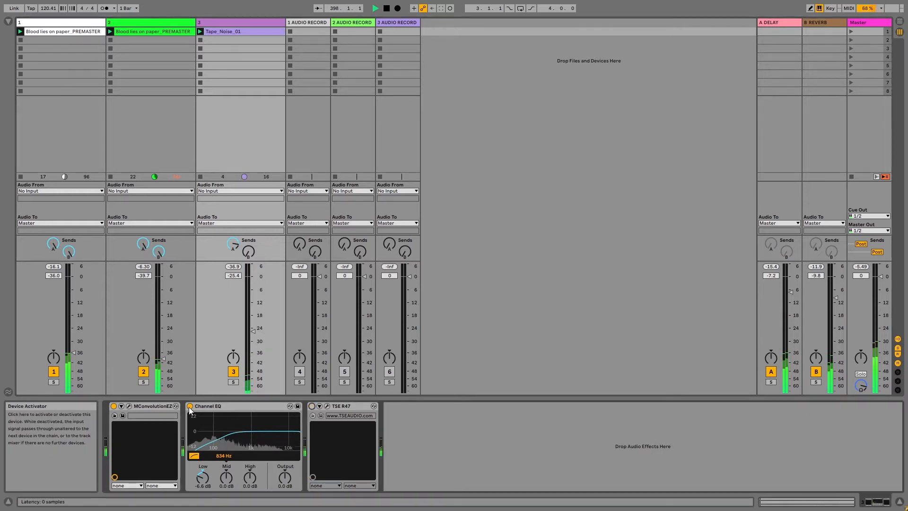
{"action": "left_click_drag", "start_coordinate": [252, 331], "coordinate": [252, 302]}
{"action": "left_click", "coordinate": [114, 406]}
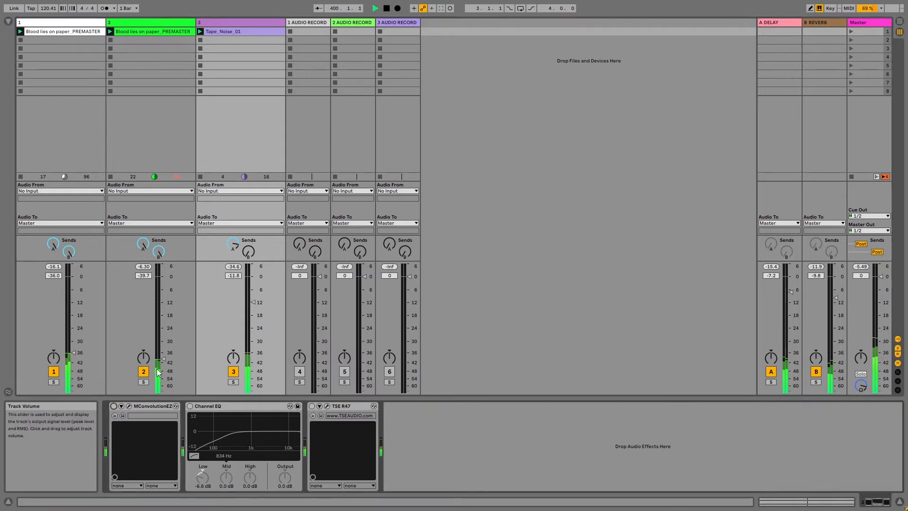
Lower track 2's volume to -45.7 dB and track 1's volume to -47.4 dB so the dry tape noise stands out.
{"action": "left_click_drag", "start_coordinate": [163, 366], "coordinate": [163, 375]}
{"action": "left_click_drag", "start_coordinate": [73, 353], "coordinate": [73, 371]}
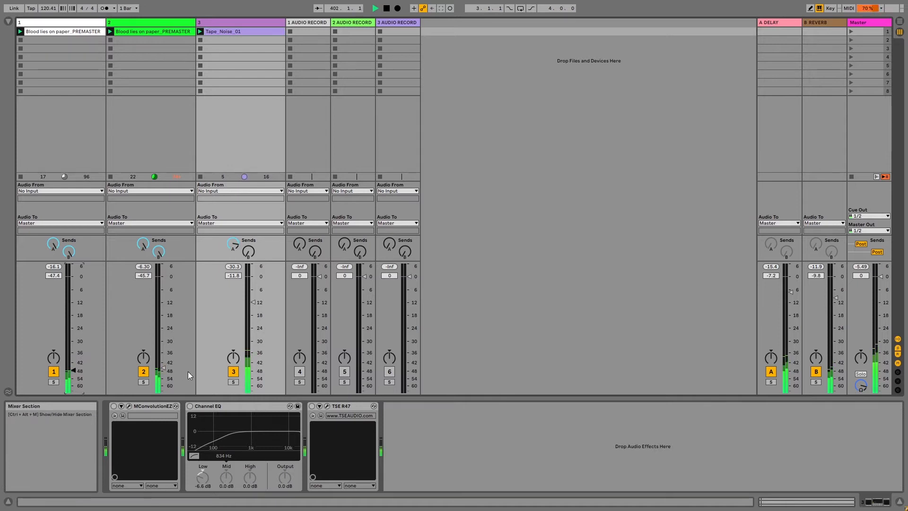
Raise track 3's volume to -4.5 dB and view the waveform of the Tape_Noise_01 clip.
{"action": "left_click_drag", "start_coordinate": [253, 303], "coordinate": [253, 286]}
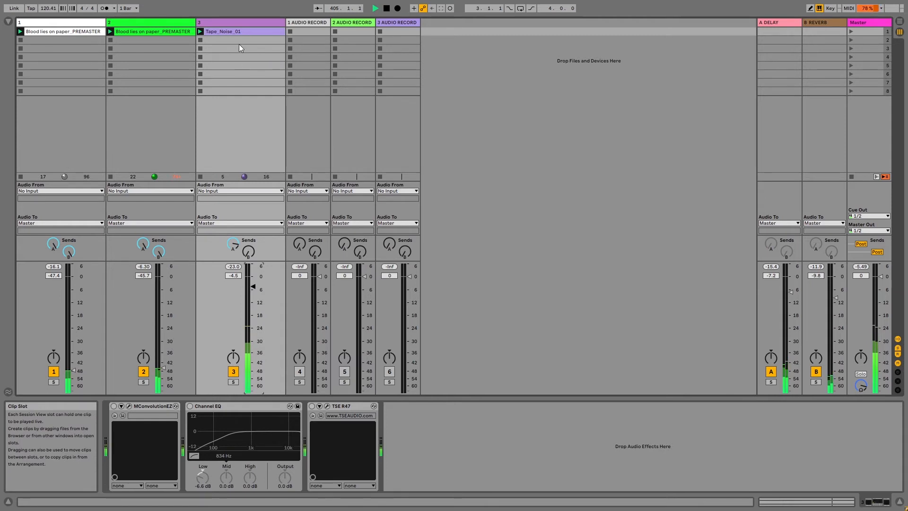
{"action": "double_click", "coordinate": [239, 32]}
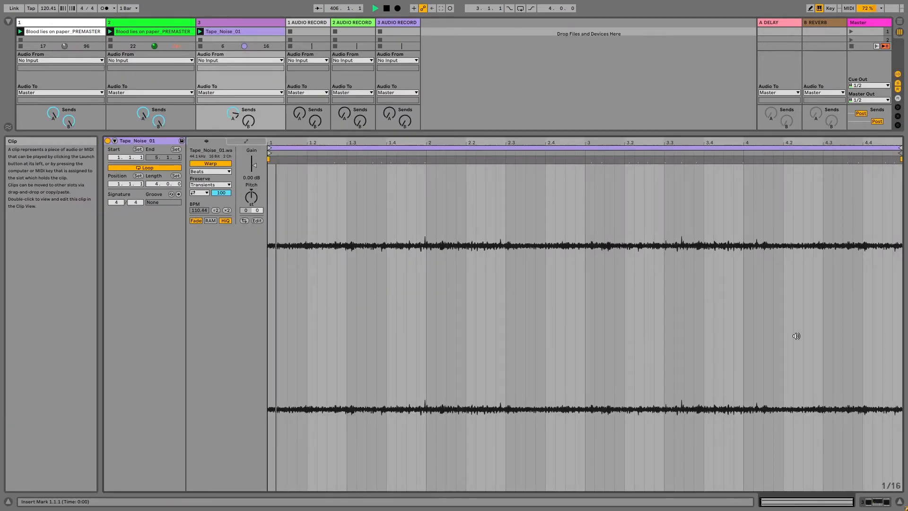
{"action": "key", "text": "ctrl+alt+l"}
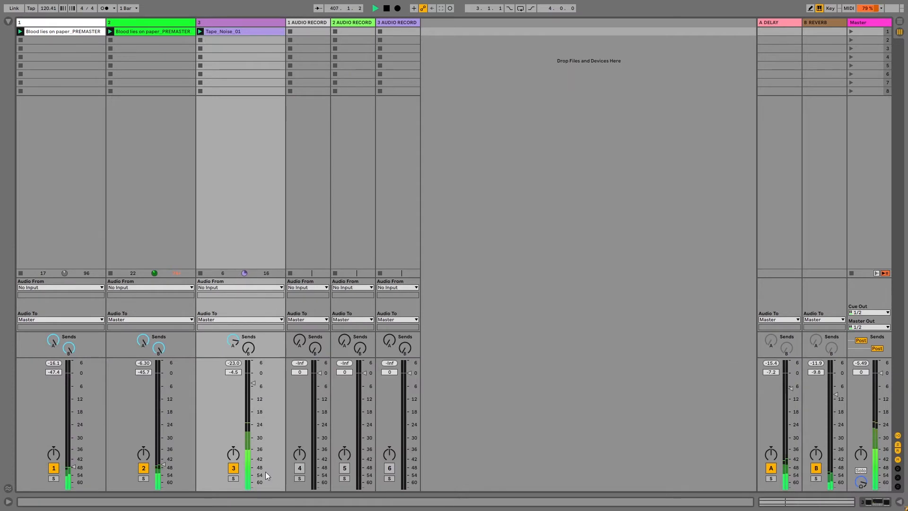
Turn MConvolutionEZ back on in track 3's effect chain and open its plug-in window.
{"action": "double_click", "coordinate": [240, 23]}
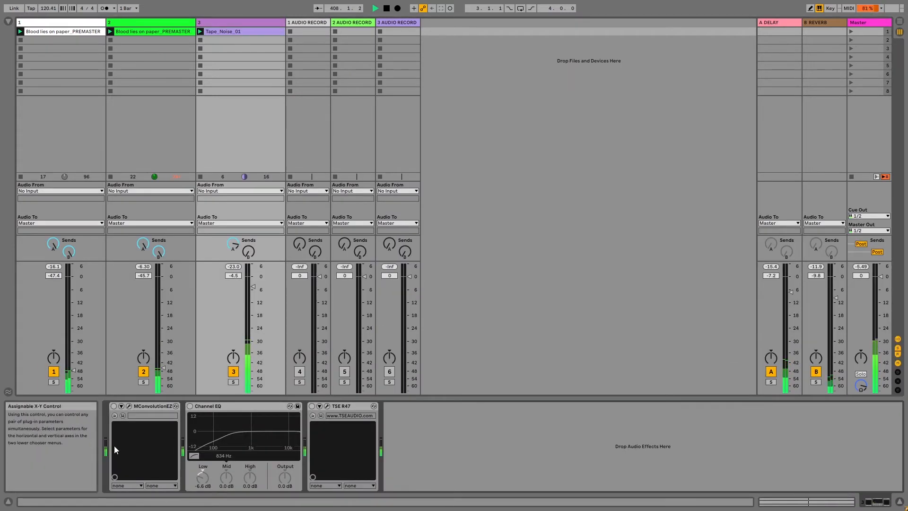
{"action": "left_click", "coordinate": [113, 406]}
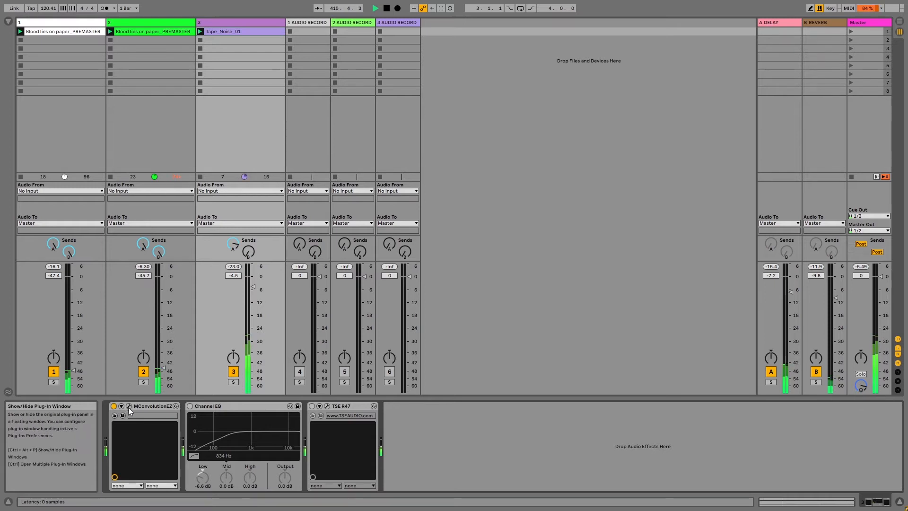
{"action": "left_click", "coordinate": [128, 406]}
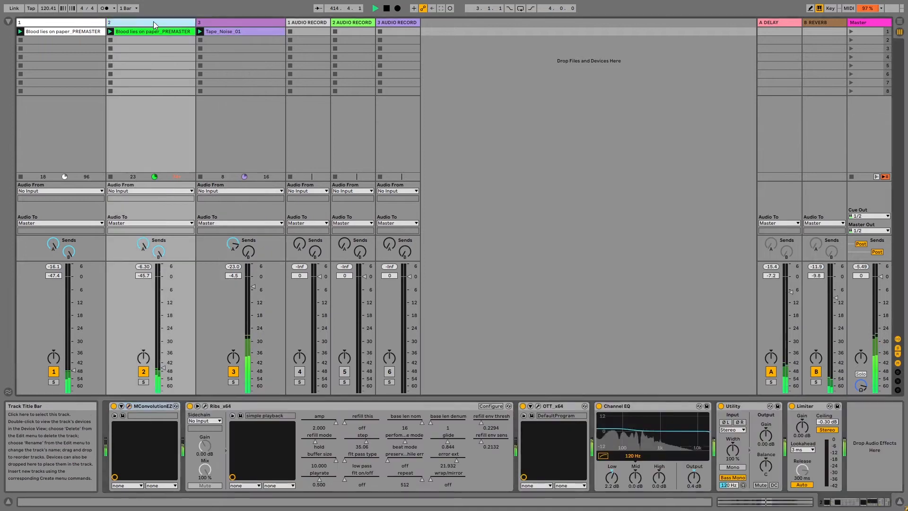
Bypass Ribs and MConvolutionEZ in track 2's effect chain and mute track 2.
{"action": "left_click", "coordinate": [154, 22]}
{"action": "left_click", "coordinate": [189, 406]}
{"action": "left_click", "coordinate": [114, 406]}
{"action": "left_click", "coordinate": [141, 373]}
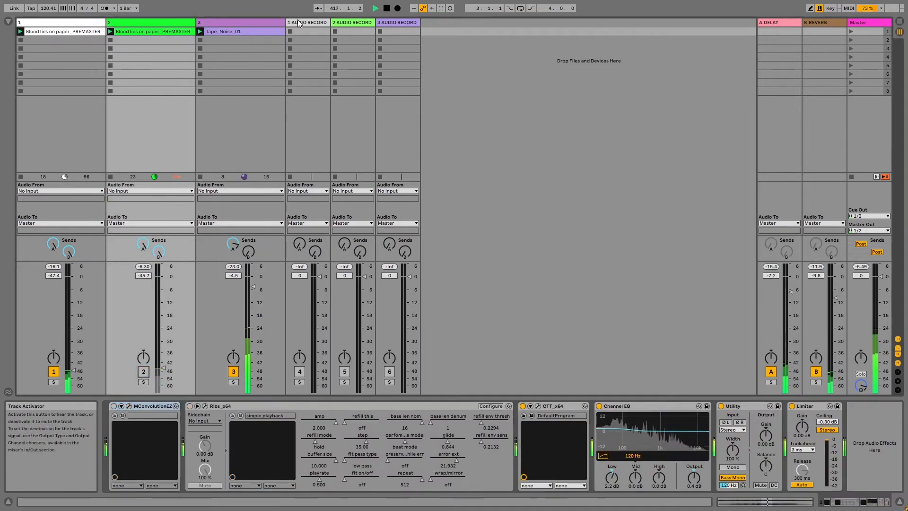
Examine the impulse response file and dry/wet settings of MConvolutionEZ on track 3 and close its window.
{"action": "left_click", "coordinate": [251, 21]}
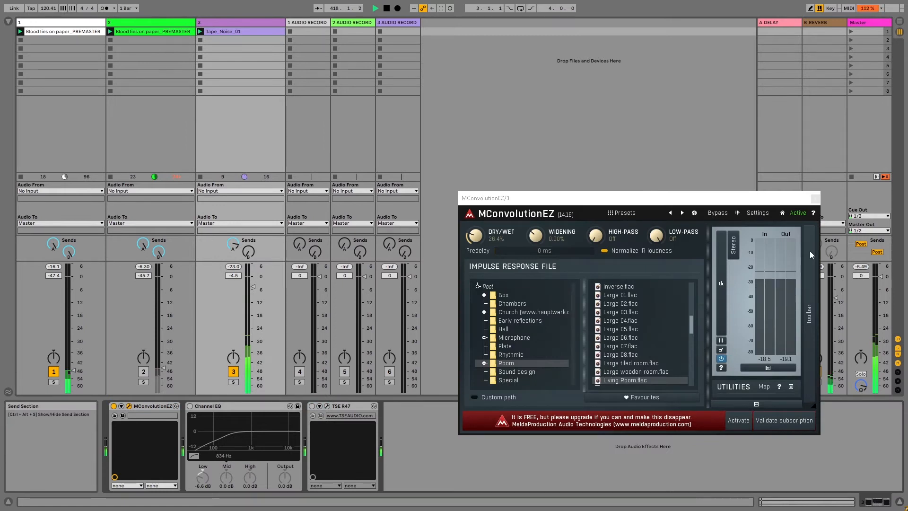
{"action": "left_click_drag", "start_coordinate": [743, 198], "coordinate": [737, 146]}
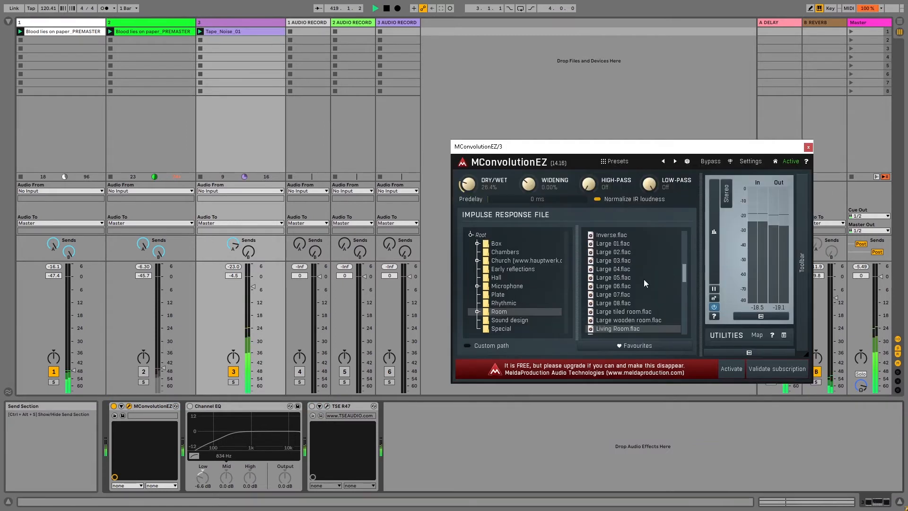
{"action": "left_click", "coordinate": [808, 147]}
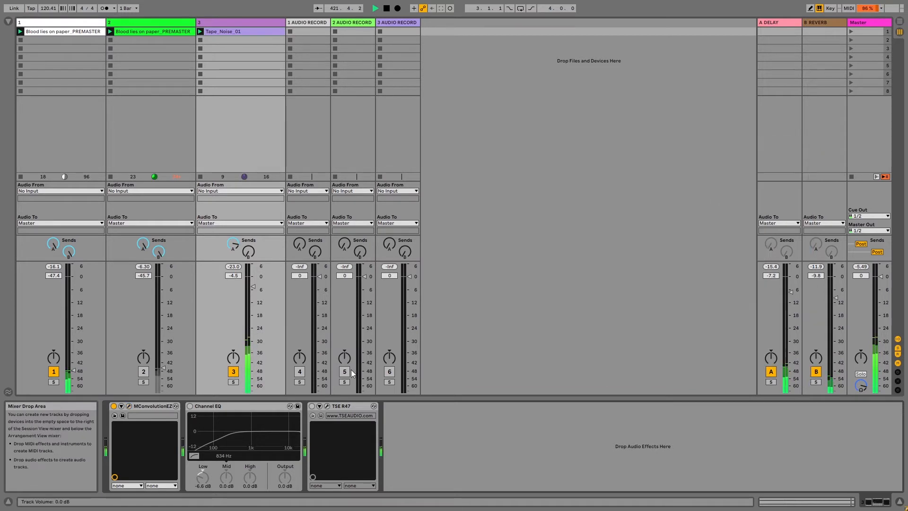
Reactivate Channel EQ and TSE R47 in track 3's effect chain and lower the track's volume to -28.5 dB.
{"action": "left_click", "coordinate": [190, 405]}
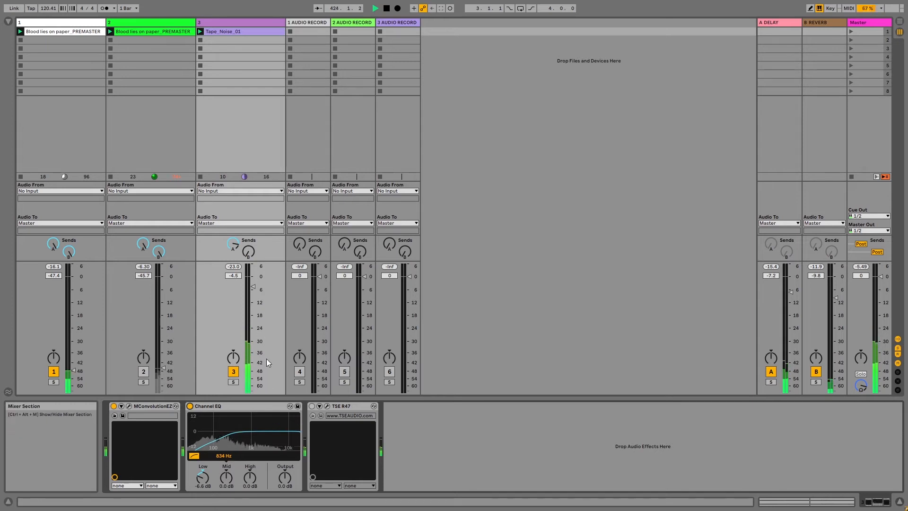
{"action": "left_click", "coordinate": [311, 406]}
{"action": "left_click_drag", "start_coordinate": [253, 288], "coordinate": [252, 339]}
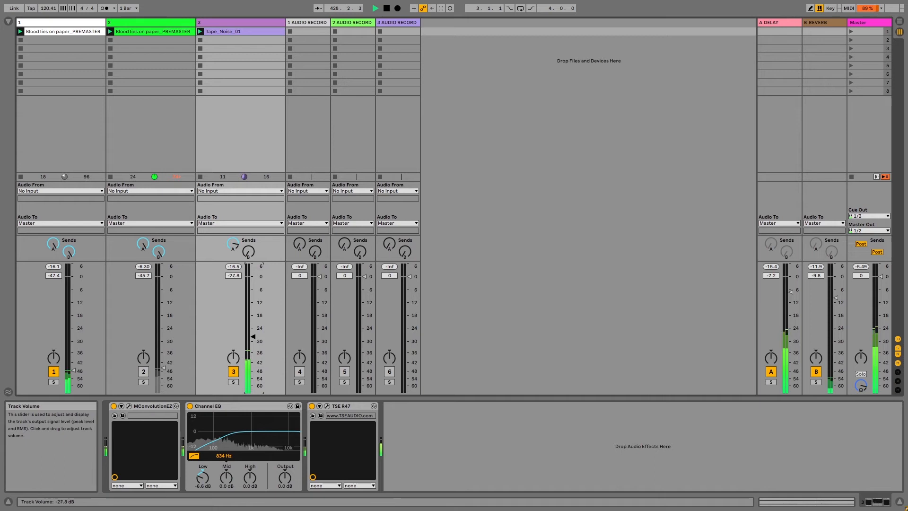
Demonstrate the Drive and Filter knobs of TSE R47 on track 3 with the track's volume raised to -24.5 dB.
{"action": "left_click", "coordinate": [327, 406]}
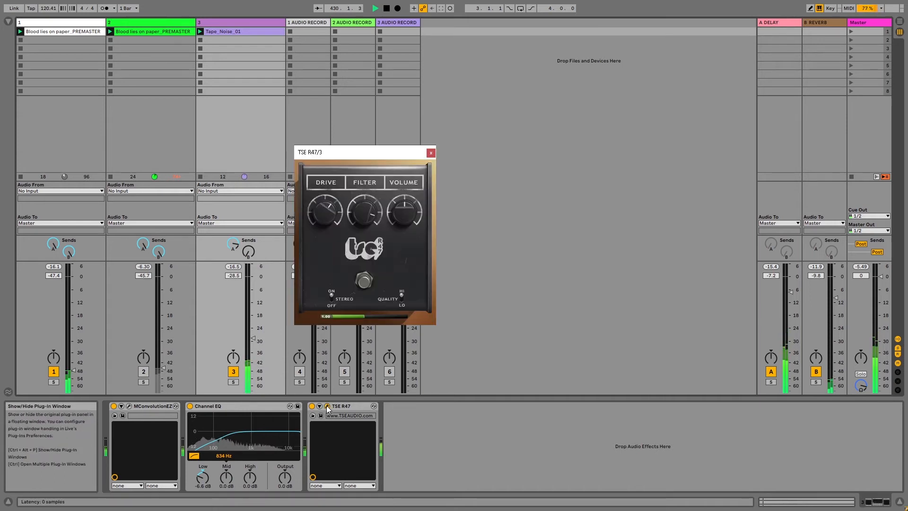
{"action": "left_click_drag", "start_coordinate": [252, 339], "coordinate": [253, 327]}
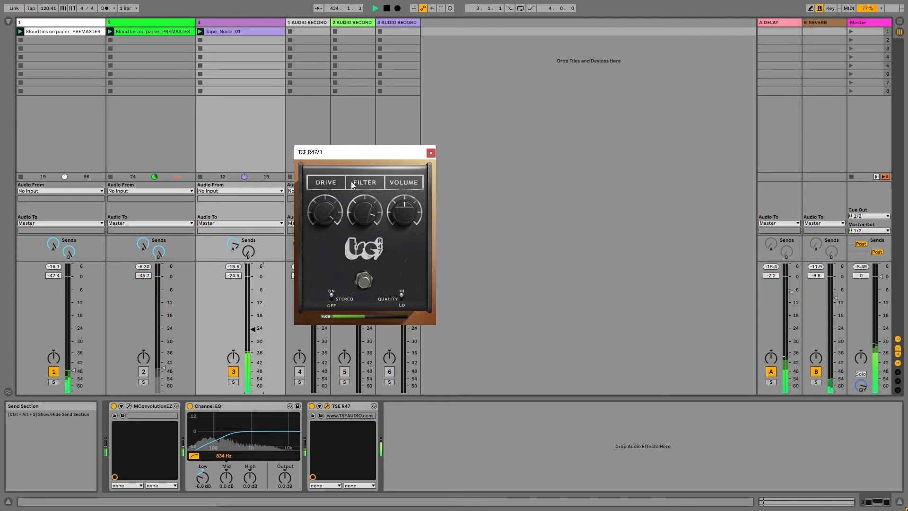
{"action": "left_click_drag", "start_coordinate": [365, 213], "coordinate": [363, 320]}
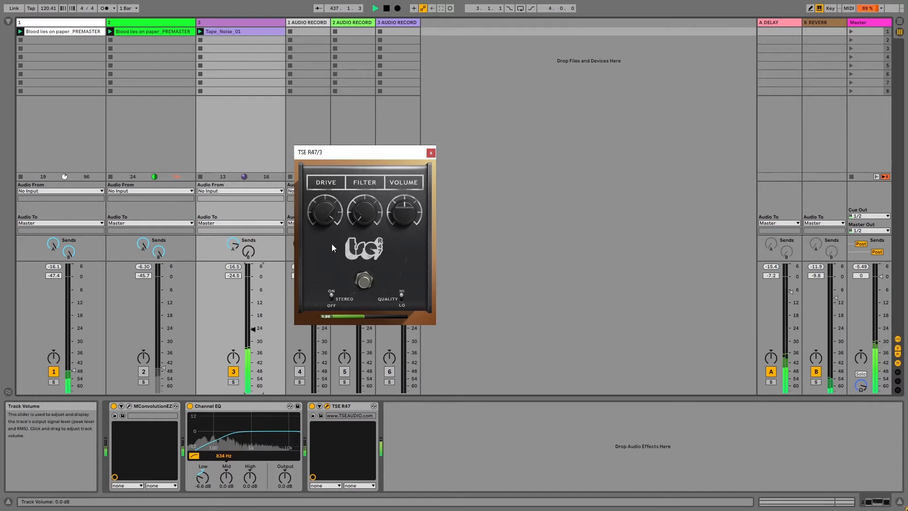
{"action": "left_click_drag", "start_coordinate": [328, 209], "coordinate": [327, 243]}
{"action": "left_click_drag", "start_coordinate": [365, 217], "coordinate": [379, 128]}
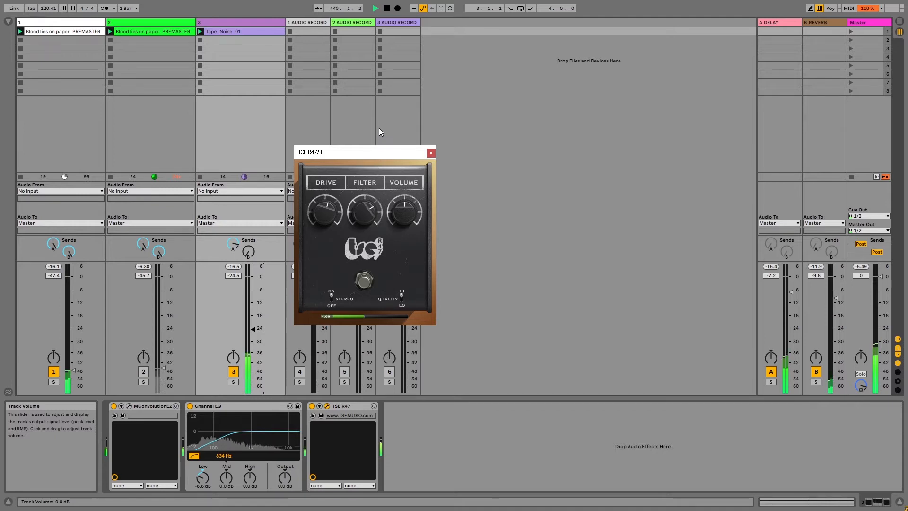
{"action": "left_click_drag", "start_coordinate": [363, 216], "coordinate": [330, 191]}
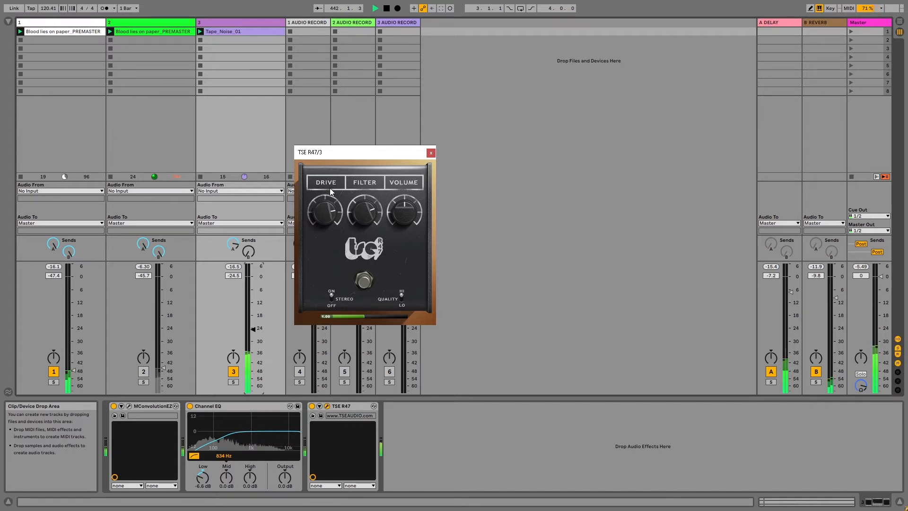
{"action": "left_click_drag", "start_coordinate": [370, 217], "coordinate": [328, 234]}
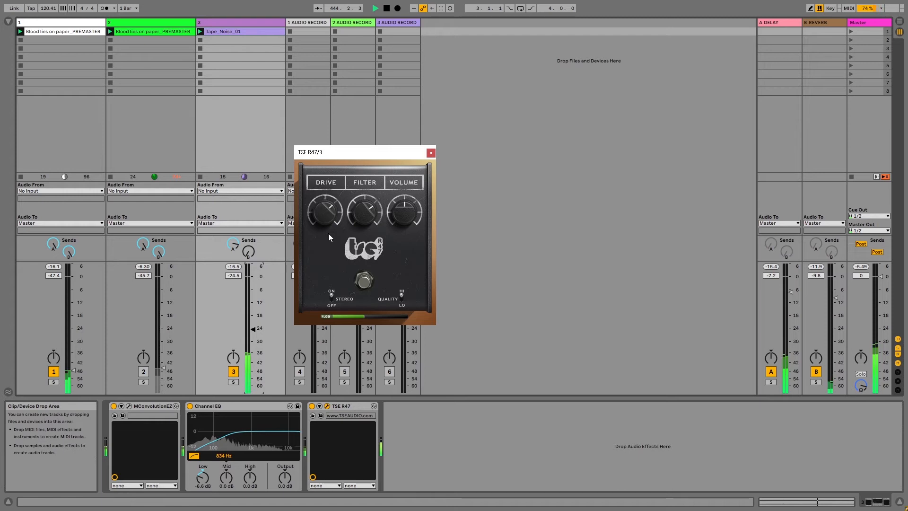
{"action": "left_click", "coordinate": [432, 153]}
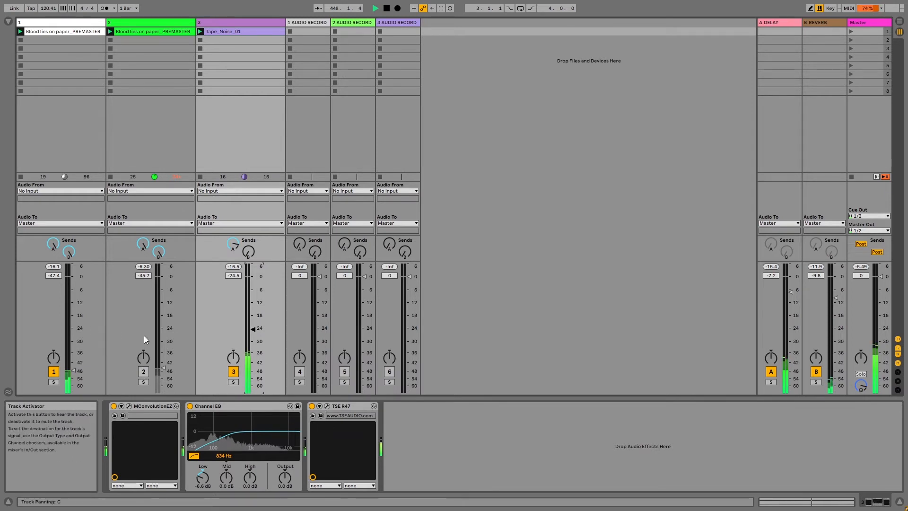
Reactivate MConvolutionEZ and Ribs in track 2's effect chain.
{"action": "left_click", "coordinate": [129, 33]}
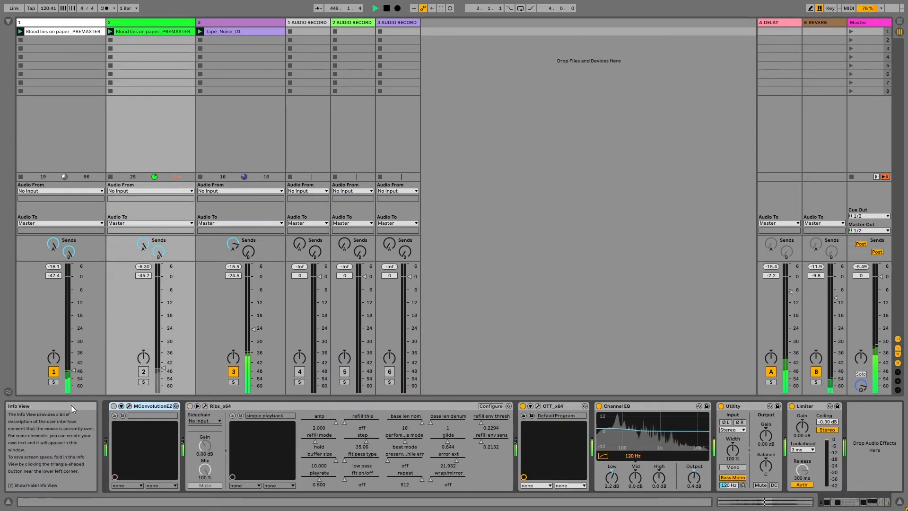
{"action": "left_click", "coordinate": [114, 406]}
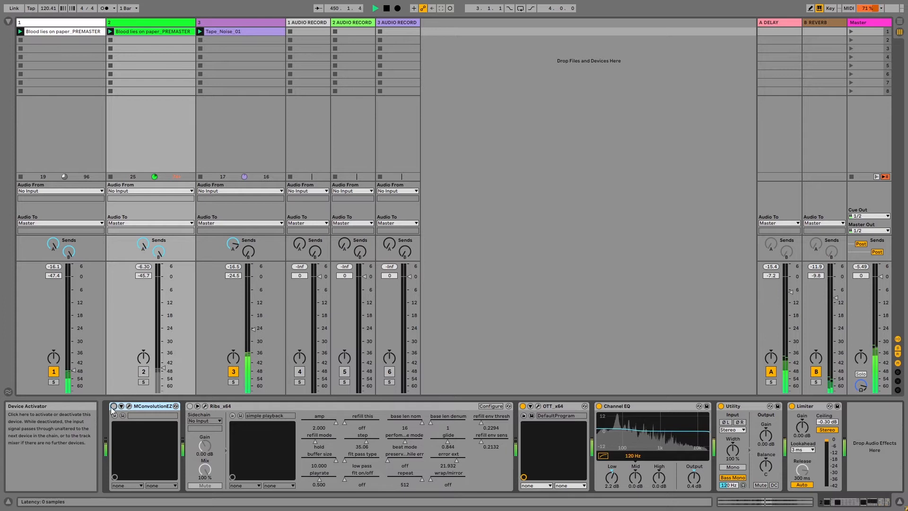
{"action": "left_click", "coordinate": [190, 405]}
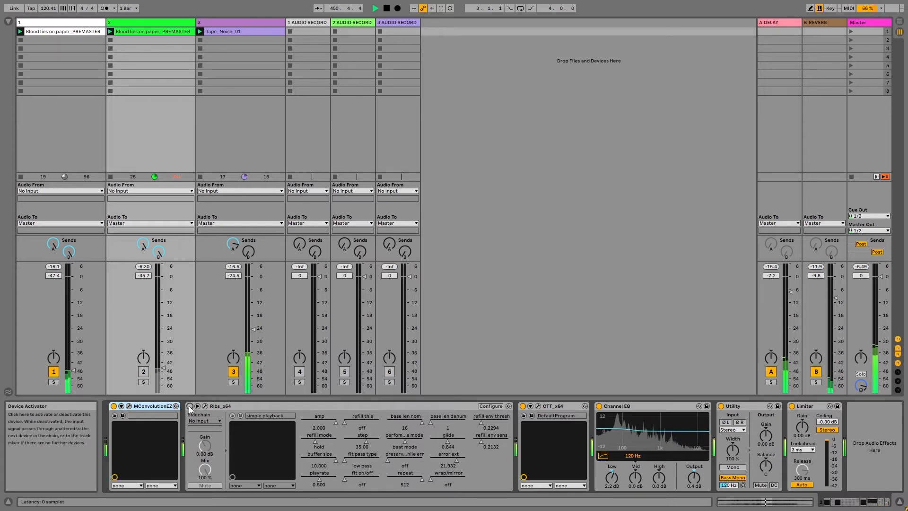
Unmute track 2 and set the volumes to -28.0 dB on track 2, -35.0 dB on track 1 and -30.5 dB on track 3.
{"action": "left_click", "coordinate": [144, 371]}
{"action": "left_click_drag", "start_coordinate": [159, 375], "coordinate": [159, 347]}
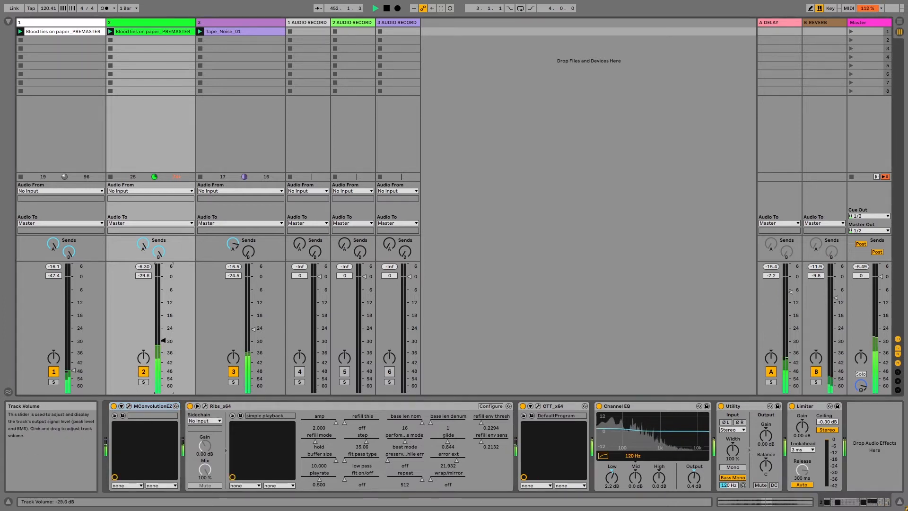
{"action": "left_click_drag", "start_coordinate": [74, 371], "coordinate": [73, 350]}
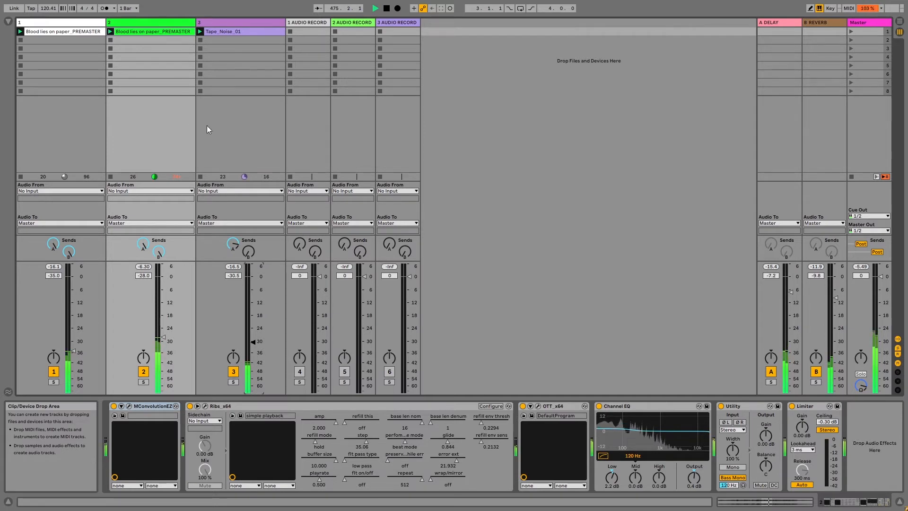
Stop the Tape_Noise_01 clip and mute track 3.
{"action": "left_click", "coordinate": [199, 43]}
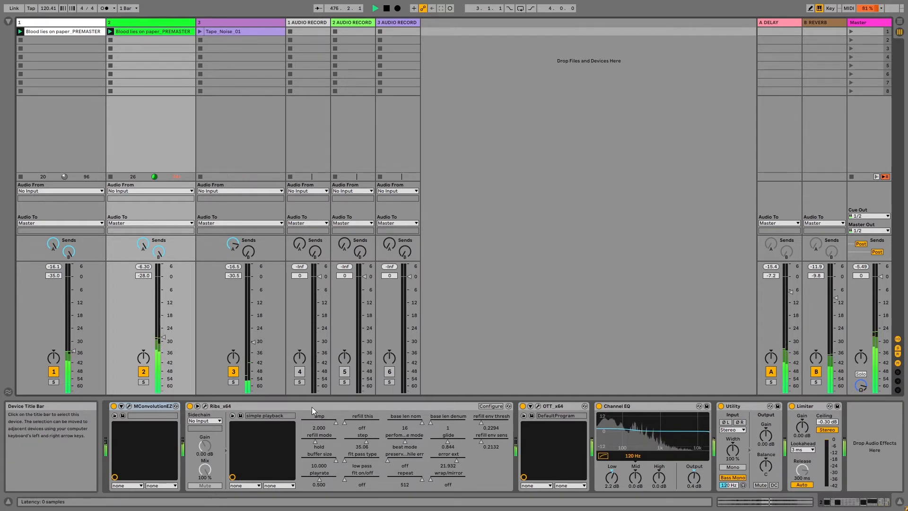
{"action": "left_click", "coordinate": [238, 373]}
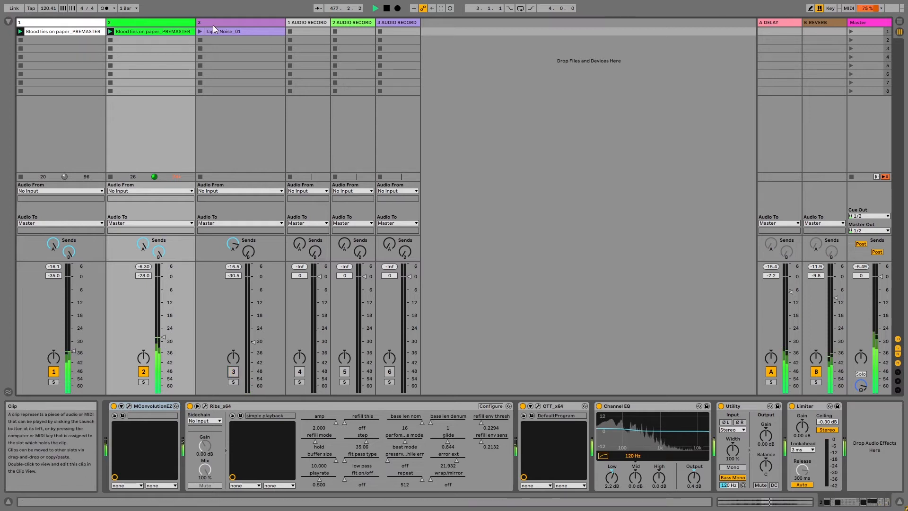
Bypass all three effects in track 3's chain and raise the volumes to -22.6 dB on track 2 and -28.7 dB on track 1.
{"action": "left_click", "coordinate": [212, 24]}
{"action": "left_click", "coordinate": [312, 405]}
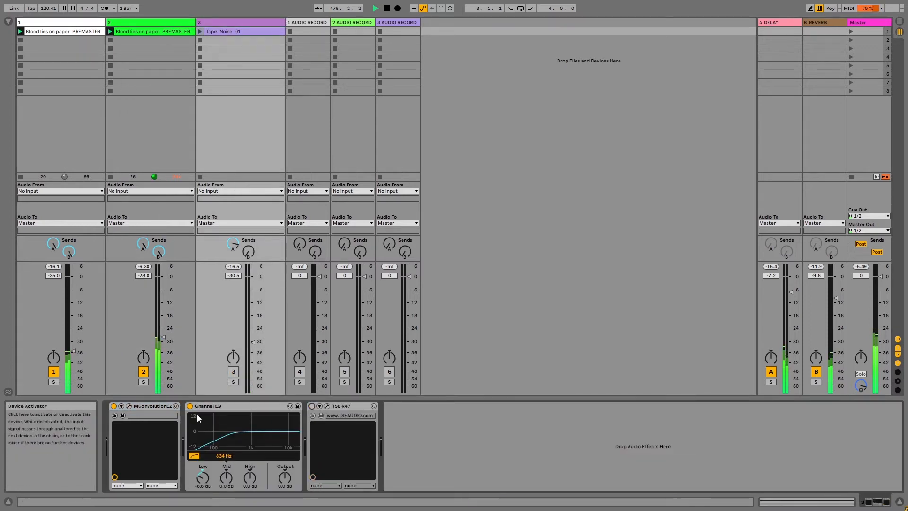
{"action": "left_click", "coordinate": [189, 406]}
{"action": "left_click", "coordinate": [114, 405]}
{"action": "left_click_drag", "start_coordinate": [162, 337], "coordinate": [162, 314]}
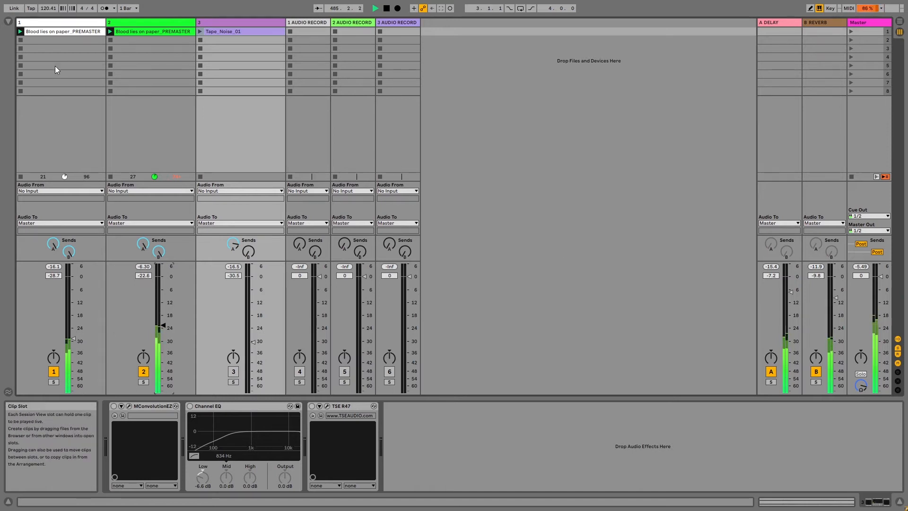
Open Ribs in track 1's effect chain and move its playhead to 300000 in the buffer waveform.
{"action": "left_click", "coordinate": [108, 22]}
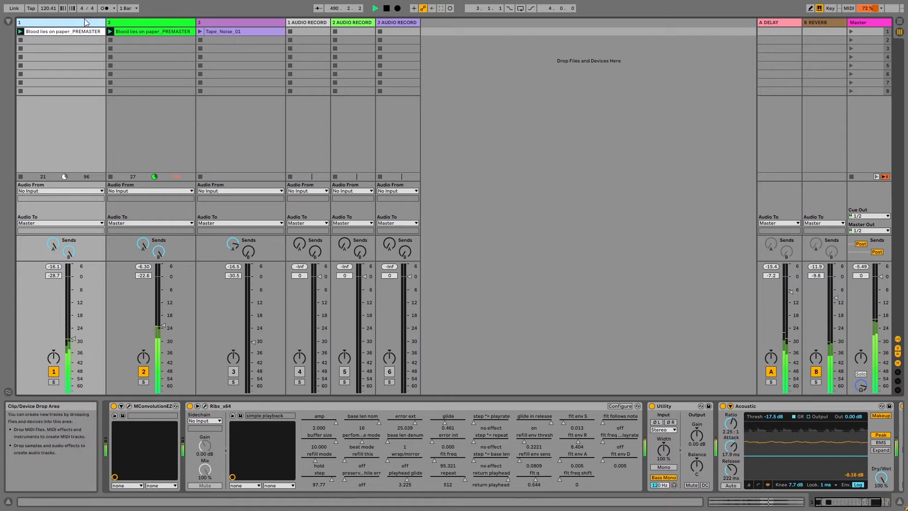
{"action": "left_click", "coordinate": [206, 406]}
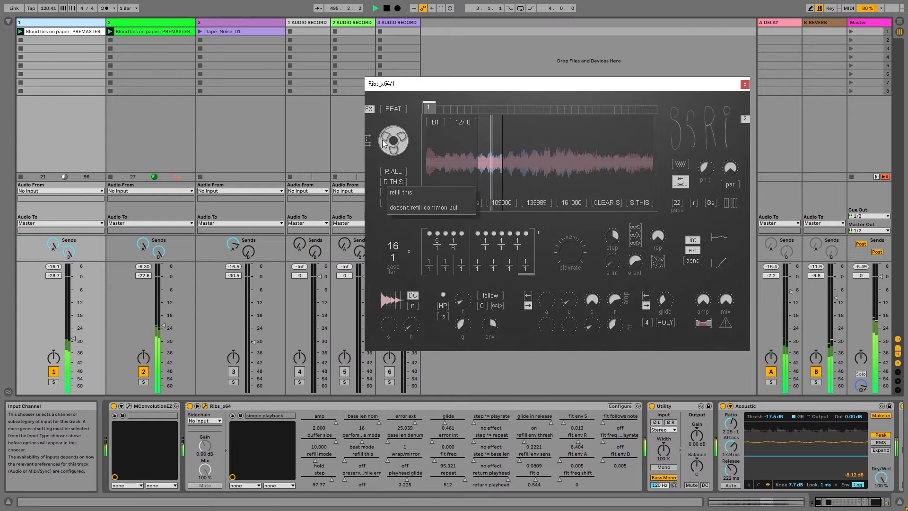
{"action": "mouse_move", "coordinate": [369, 116]}
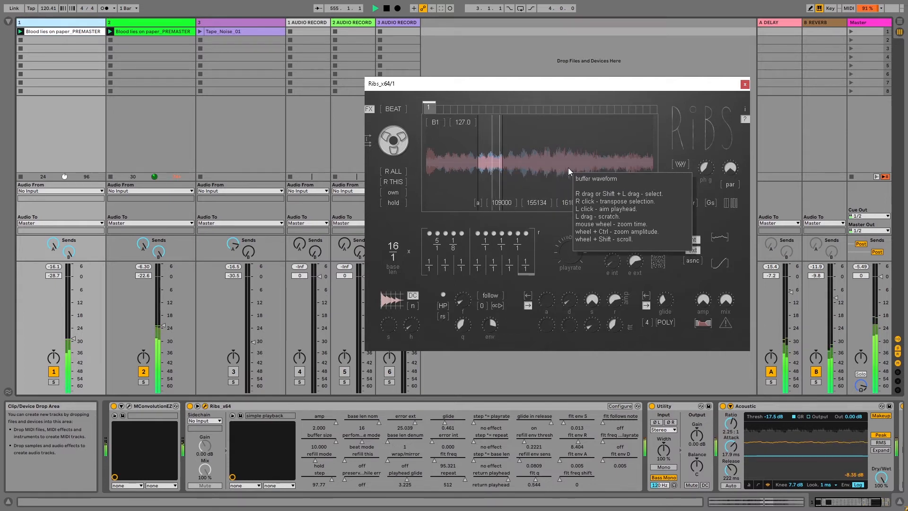
{"action": "left_click", "coordinate": [568, 167]}
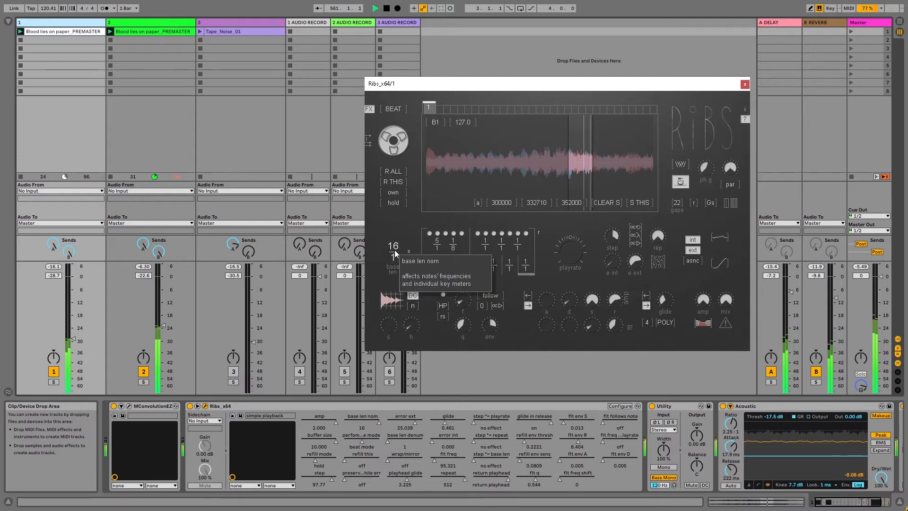
Switch Ribs to NOTES mode with a base length of 1/1, and isolate track 1 by muting track 2 and raising track 1 to -21.2 dB.
{"action": "mouse_move", "coordinate": [396, 250]}
{"action": "left_mouse_down"}
{"action": "mouse_move", "coordinate": [395, 271]}
{"action": "mouse_move", "coordinate": [390, 250]}
{"action": "left_mouse_up"}
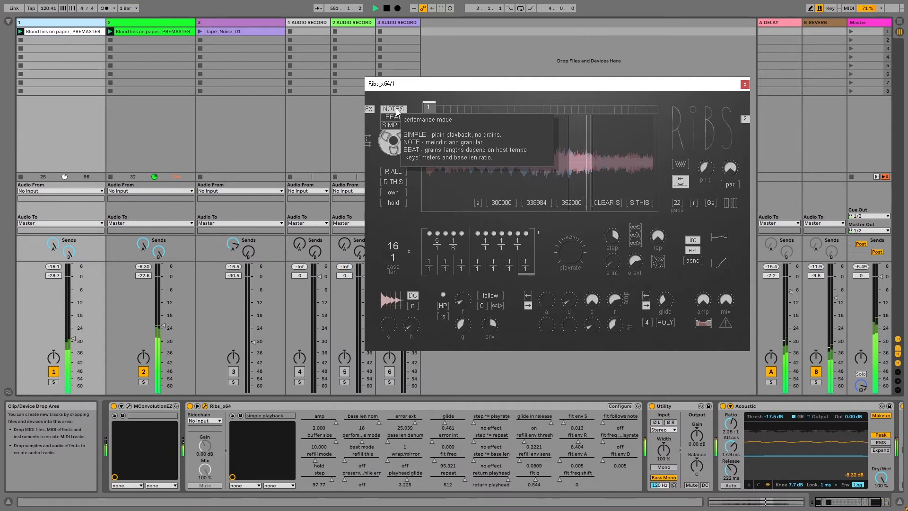
{"action": "left_click", "coordinate": [396, 109]}
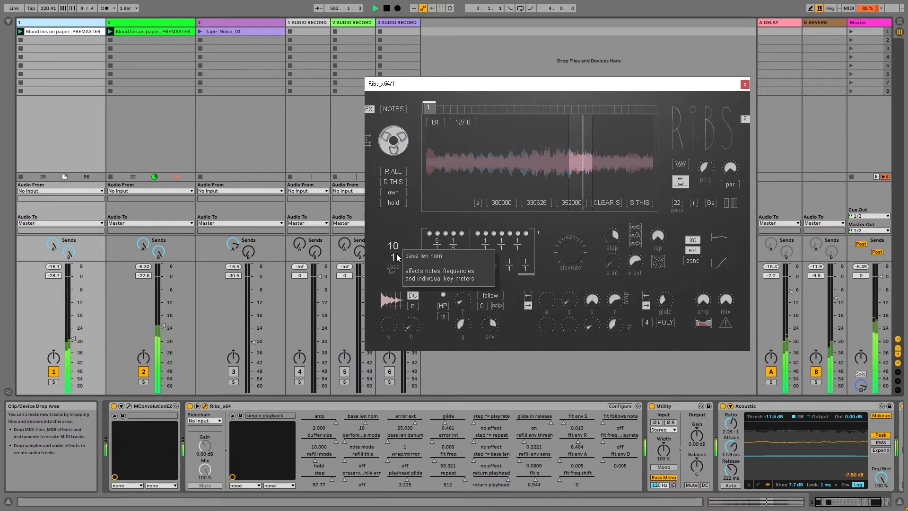
{"action": "left_click_drag", "start_coordinate": [397, 263], "coordinate": [397, 268]}
{"action": "left_click", "coordinate": [144, 372]}
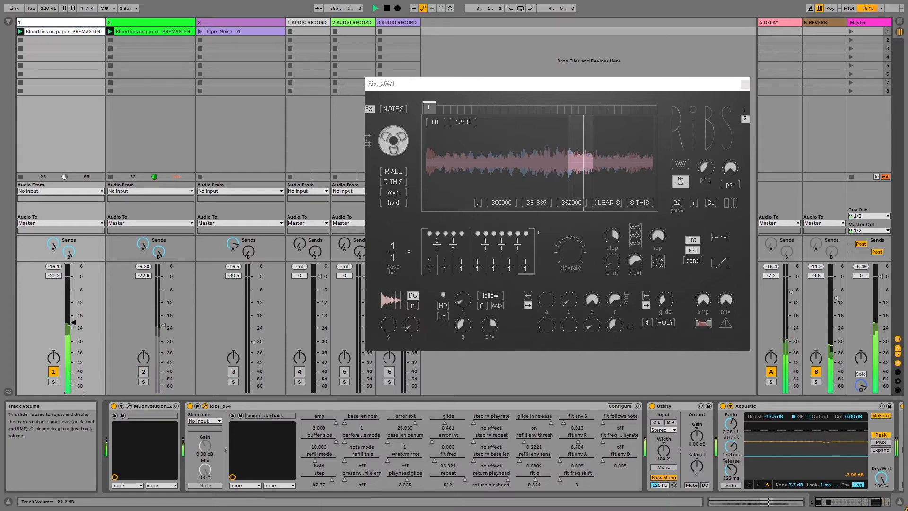
Raise Ribs' base length on track 1 to 7/1.
{"action": "left_click", "coordinate": [394, 245]}
{"action": "left_click_drag", "start_coordinate": [394, 240], "coordinate": [393, 237]}
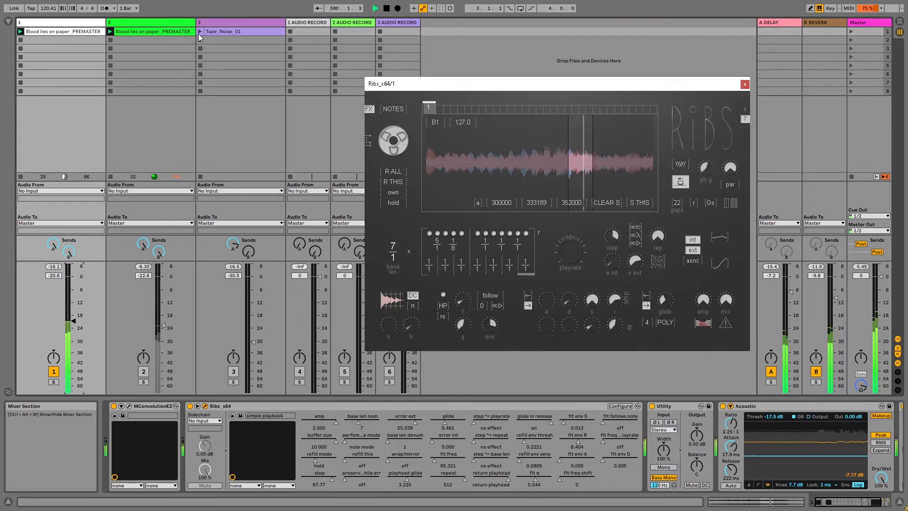
Bypass MConvolutionEZ in track 2's effect chain and return to track 1's chain.
{"action": "left_click", "coordinate": [139, 24]}
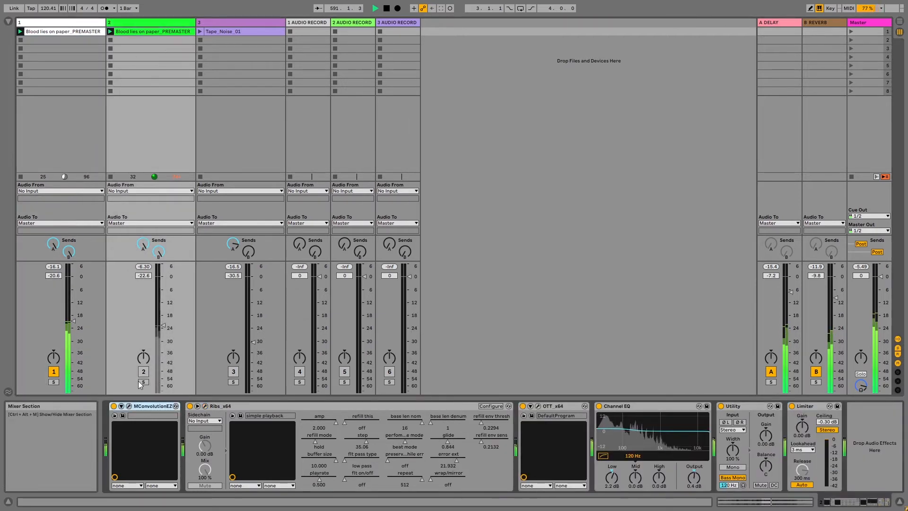
{"action": "left_click", "coordinate": [114, 406]}
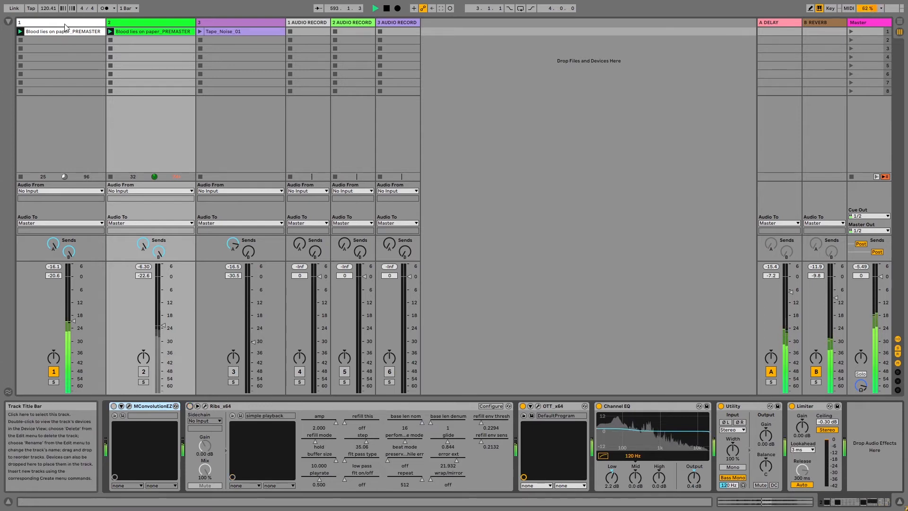
{"action": "left_click", "coordinate": [64, 41]}
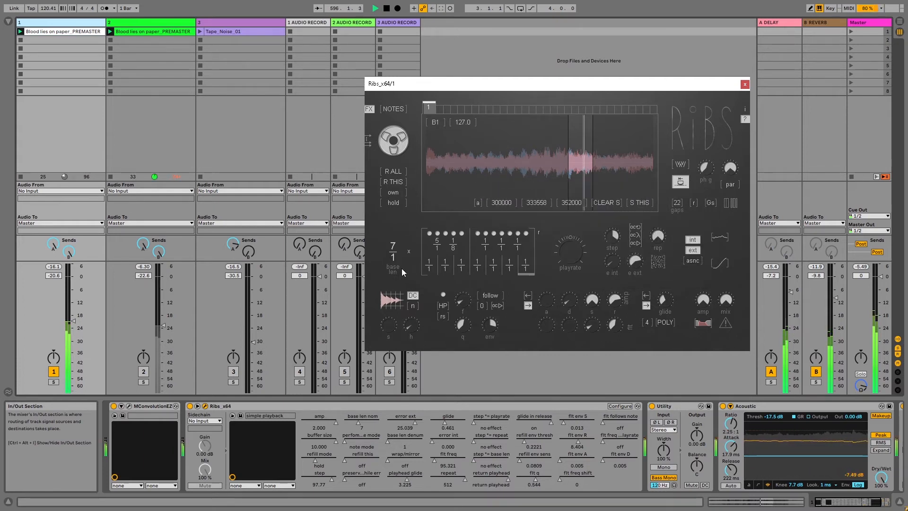
Set Ribs' base length back to 1/1 and lower track 1's volume to -25.6 dB.
{"action": "scroll", "coordinate": [395, 252], "scroll_direction": "down", "scroll_amount": 2}
{"action": "scroll", "coordinate": [394, 254], "scroll_direction": "down", "scroll_amount": 2}
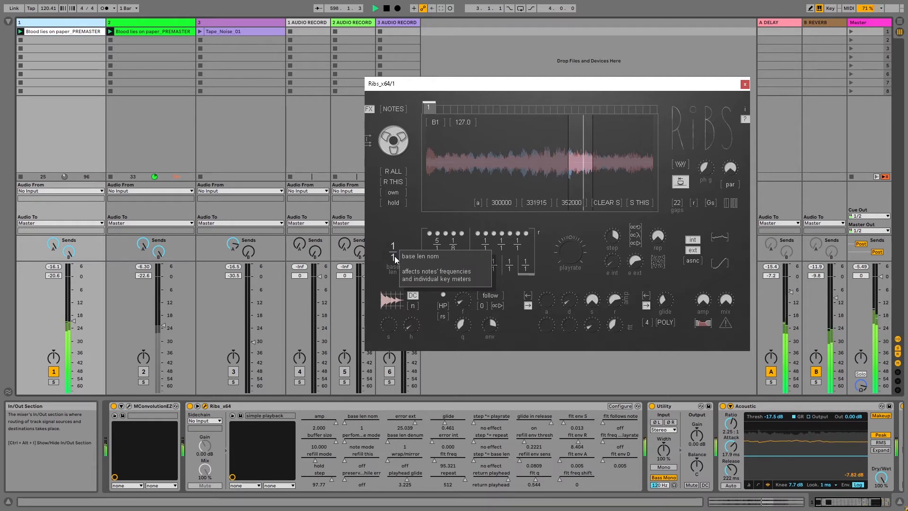
{"action": "left_click_drag", "start_coordinate": [73, 321], "coordinate": [73, 328]}
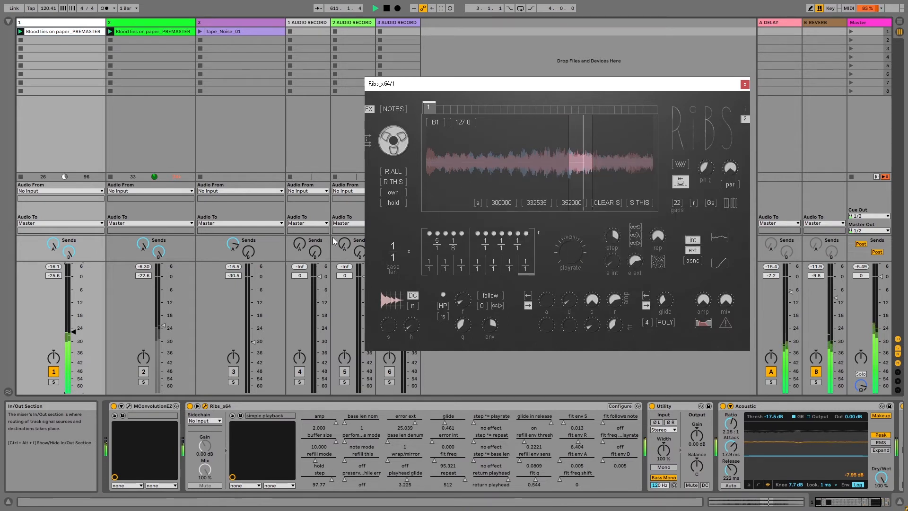
Sweep Ribs' base length numerator up through 2 and 8 to 12, and bring it back down to 1.
{"action": "scroll", "coordinate": [397, 243], "scroll_direction": "up", "scroll_amount": 1}
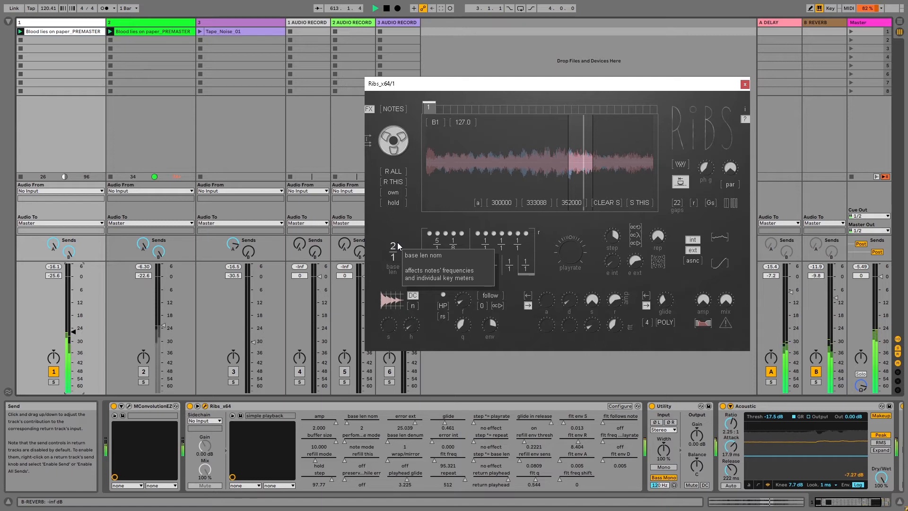
{"action": "scroll", "coordinate": [398, 242], "scroll_direction": "up", "scroll_amount": 1}
{"action": "left_click_drag", "start_coordinate": [395, 247], "coordinate": [394, 243]}
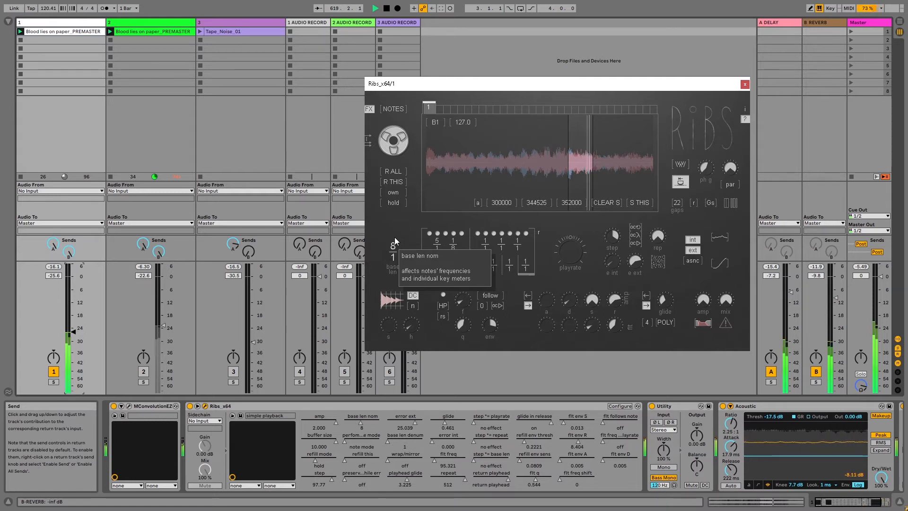
{"action": "left_click_drag", "start_coordinate": [394, 237], "coordinate": [395, 231]}
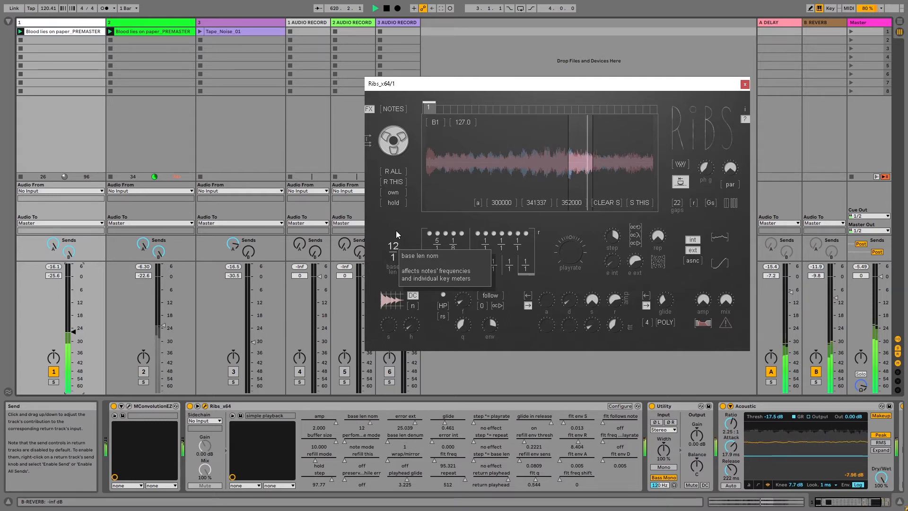
{"action": "left_click_drag", "start_coordinate": [396, 231], "coordinate": [400, 270]}
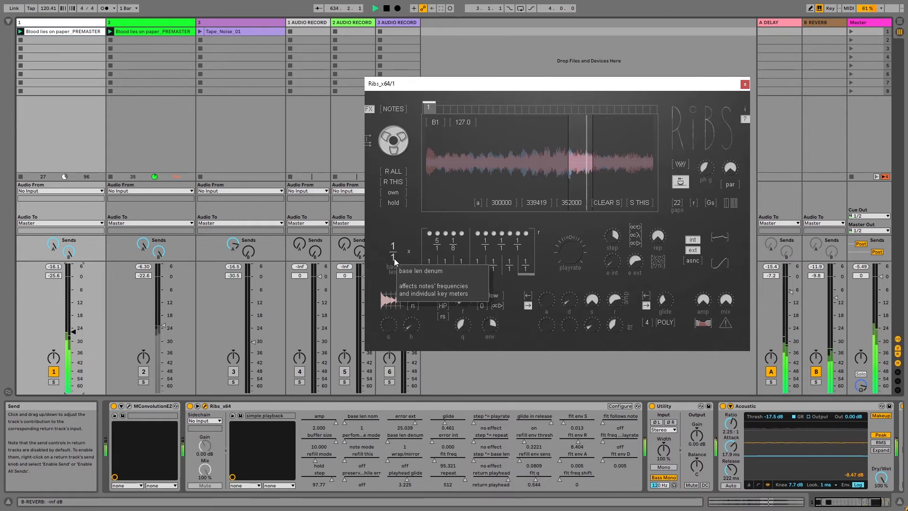
Try different base length ratios in Ribs: 1/6, 6/9, 6/14, 6/1 and 6/7.
{"action": "scroll", "coordinate": [395, 262], "scroll_direction": "up", "scroll_amount": 1}
{"action": "left_click_drag", "start_coordinate": [395, 256], "coordinate": [396, 250]}
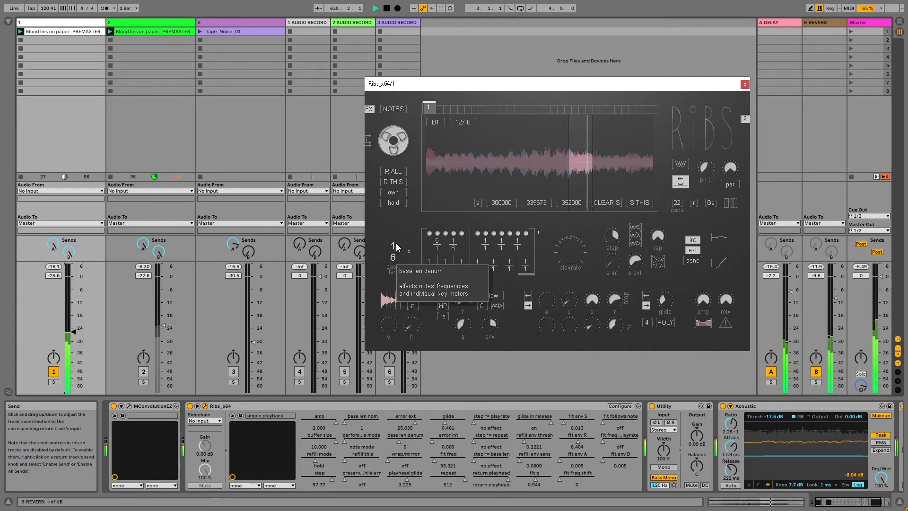
{"action": "left_click_drag", "start_coordinate": [396, 245], "coordinate": [396, 256]}
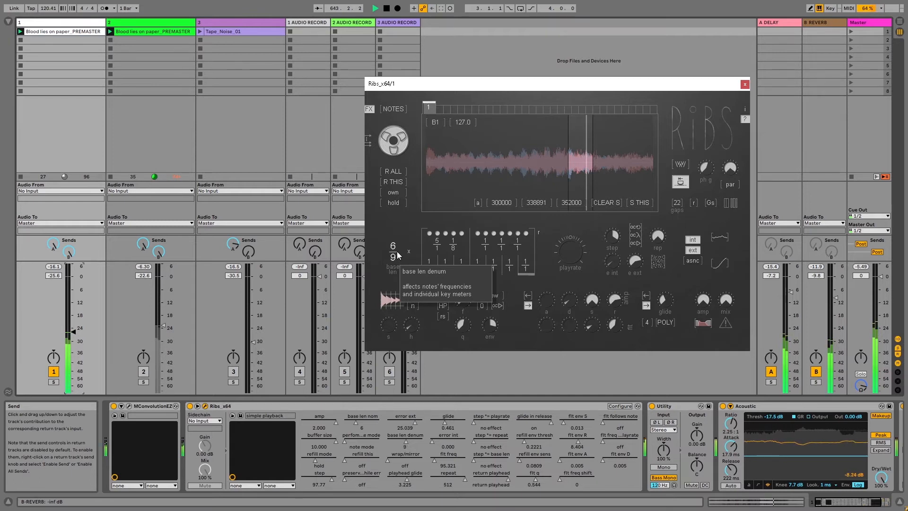
{"action": "left_click_drag", "start_coordinate": [397, 254], "coordinate": [398, 249]}
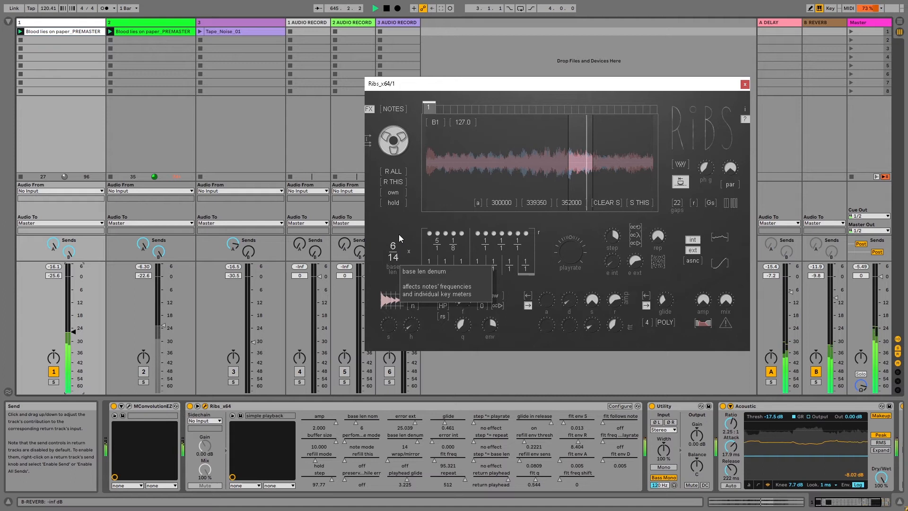
{"action": "left_click_drag", "start_coordinate": [399, 235], "coordinate": [398, 264]}
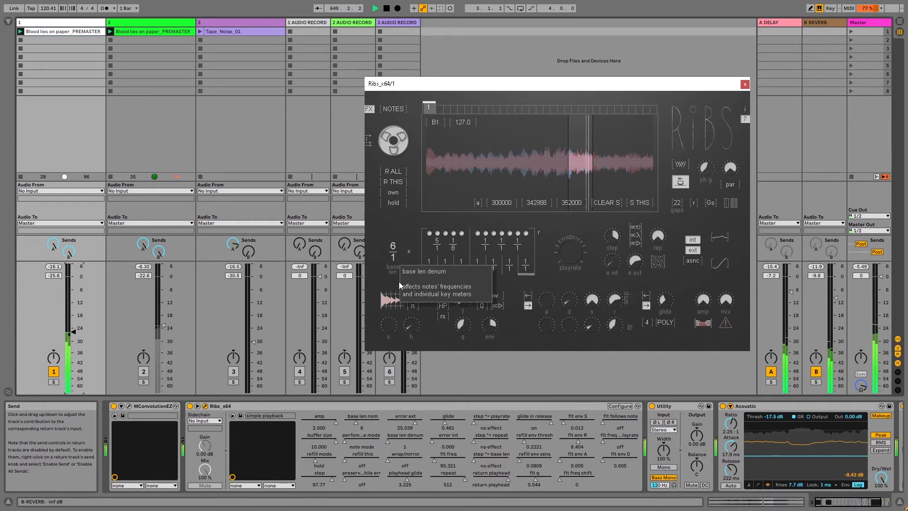
{"action": "mouse_move", "coordinate": [399, 272]}
{"action": "left_mouse_down"}
{"action": "mouse_move", "coordinate": [399, 222]}
{"action": "mouse_move", "coordinate": [401, 256]}
{"action": "left_mouse_up"}
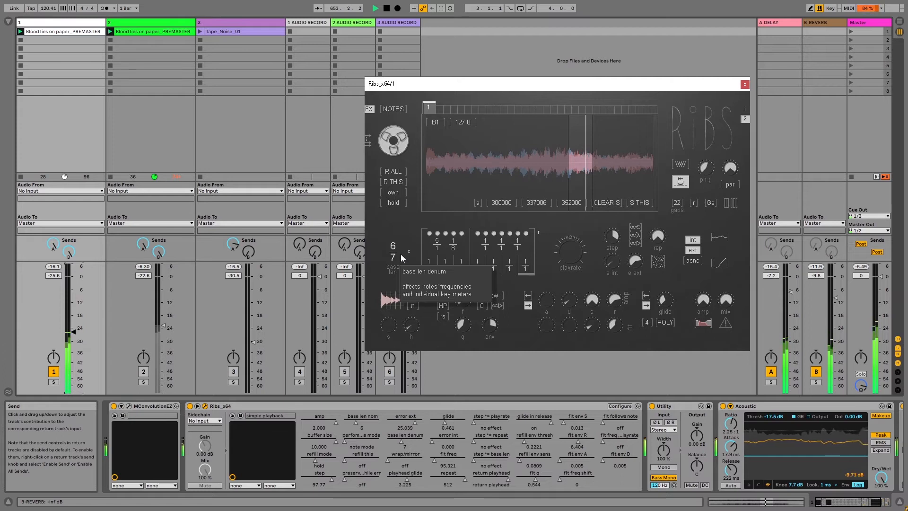
Move the selection in Ribs' buffer waveform to start at 160000 and set the base length to 6/1.
{"action": "right_click", "coordinate": [501, 168]}
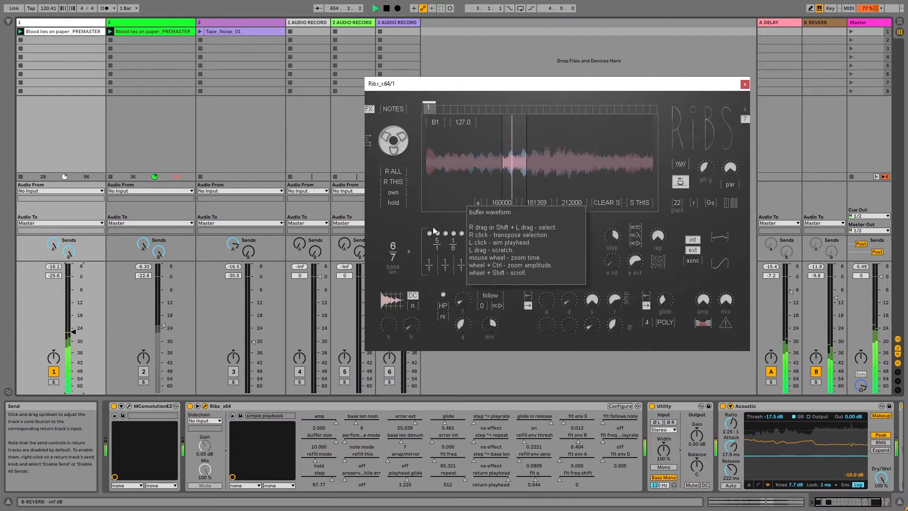
{"action": "left_click_drag", "start_coordinate": [392, 257], "coordinate": [396, 287]}
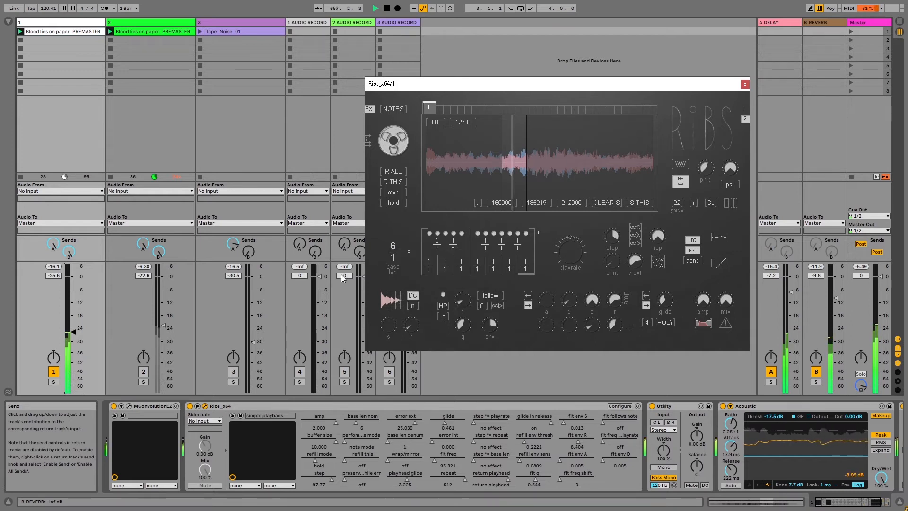
Lower track 1's volume to -27.8 dB and set Ribs' base length to 16/3, raising the numerator gradually.
{"action": "left_click", "coordinate": [74, 332]}
{"action": "left_click_drag", "start_coordinate": [74, 332], "coordinate": [74, 336]}
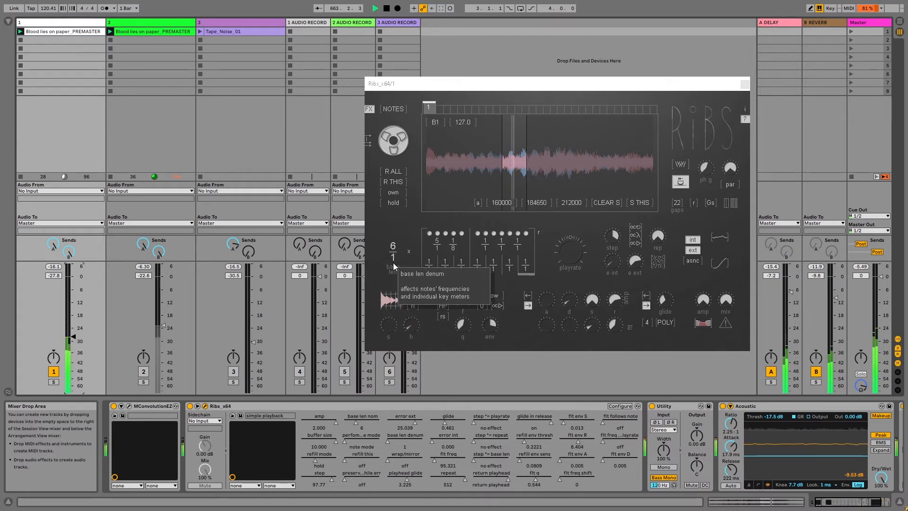
{"action": "left_click_drag", "start_coordinate": [394, 244], "coordinate": [394, 237]}
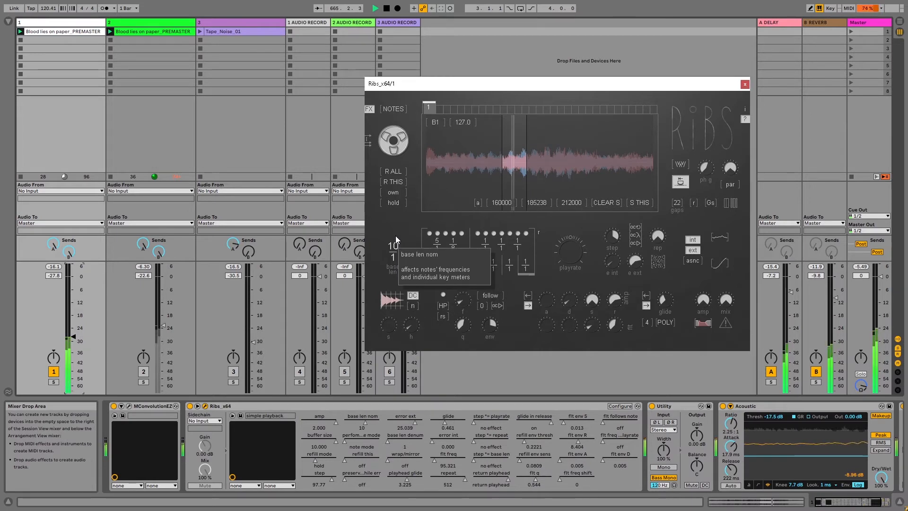
{"action": "left_click_drag", "start_coordinate": [395, 235], "coordinate": [397, 230]}
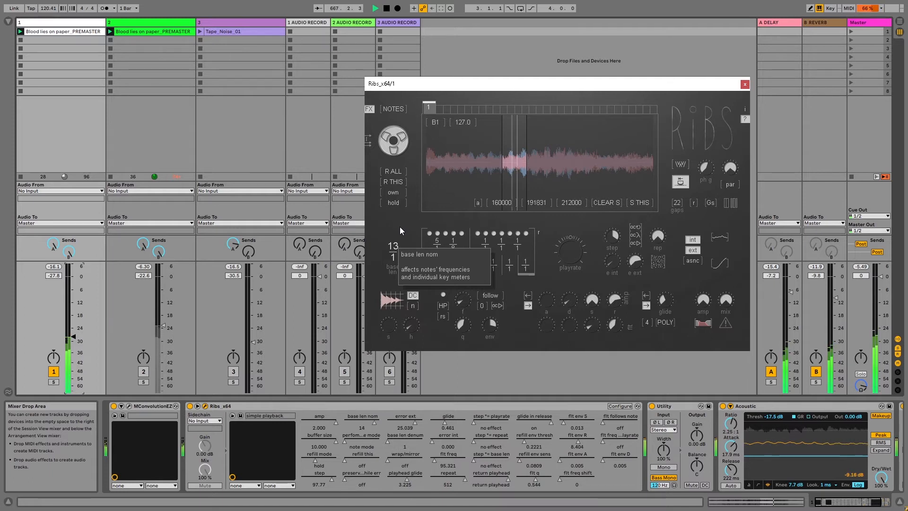
{"action": "left_click_drag", "start_coordinate": [399, 226], "coordinate": [401, 220]}
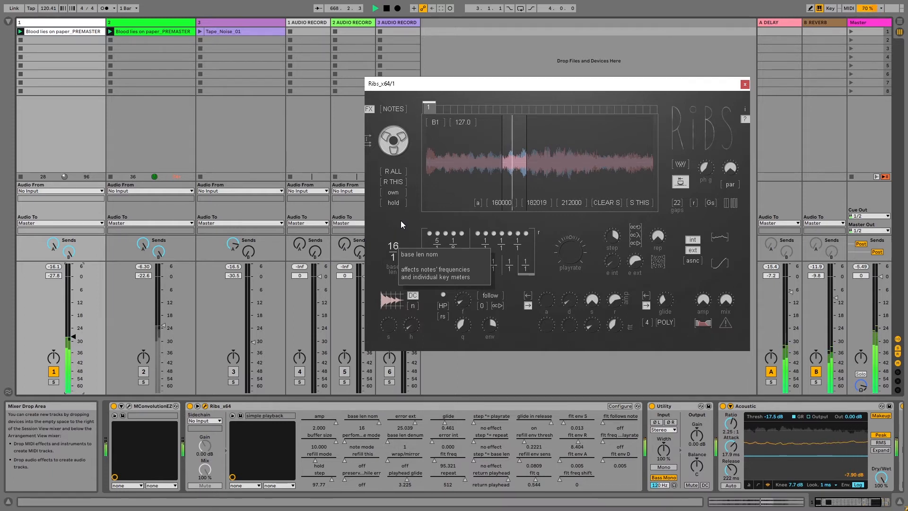
{"action": "left_click_drag", "start_coordinate": [392, 254], "coordinate": [399, 271]}
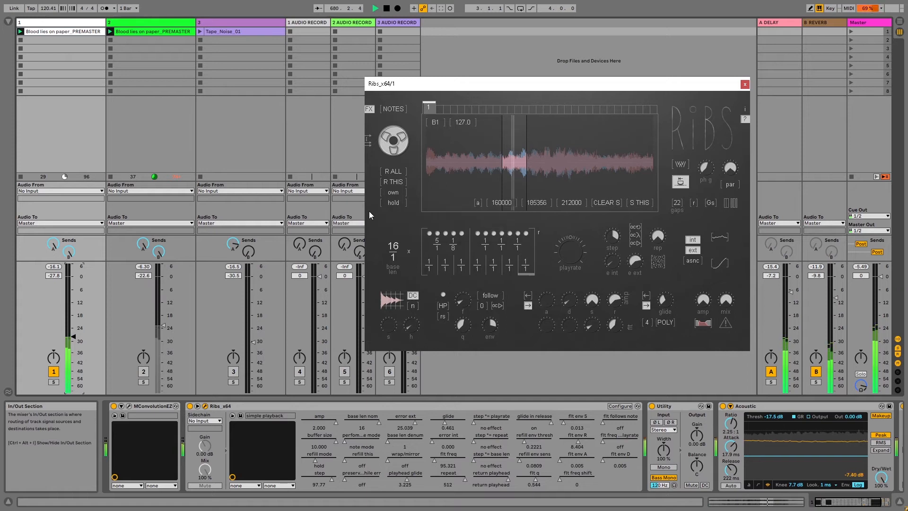
{"action": "left_click_drag", "start_coordinate": [396, 258], "coordinate": [418, 236]}
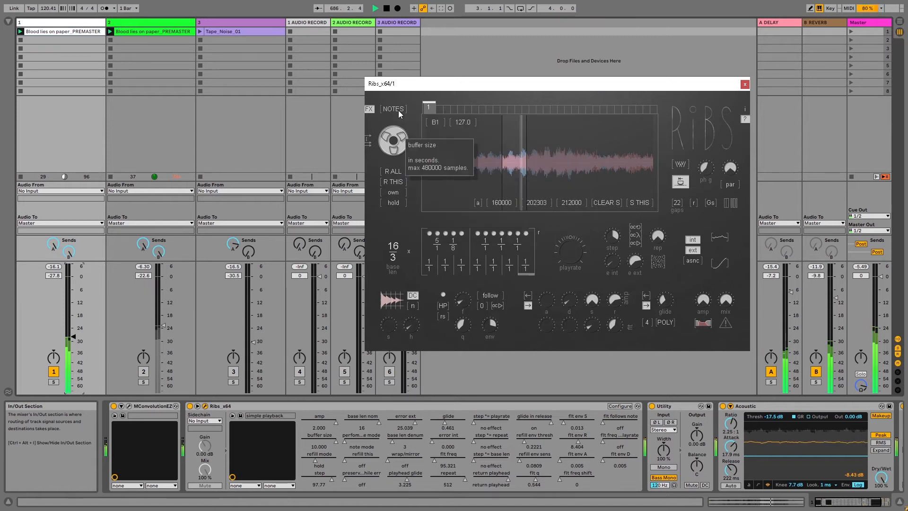
Lower track 1's volume to -30.5 dB.
{"action": "mouse_move", "coordinate": [394, 115]}
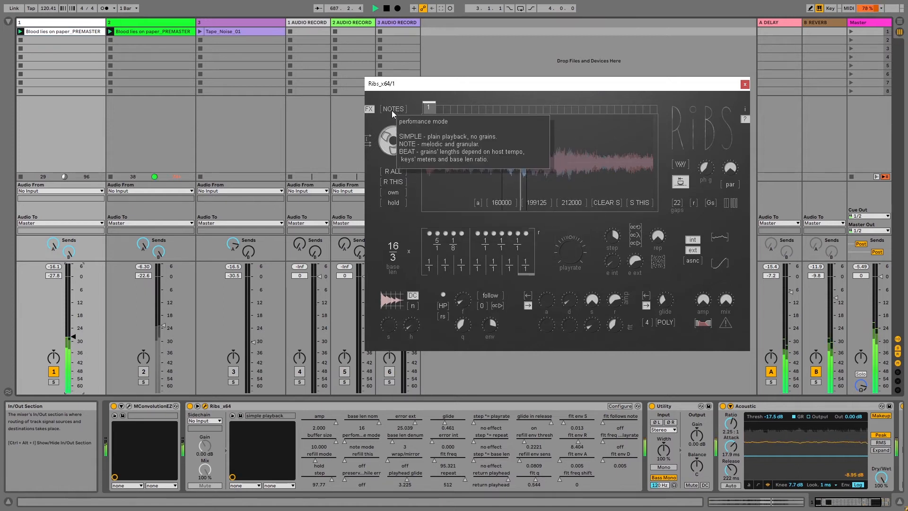
{"action": "mouse_move", "coordinate": [705, 163]}
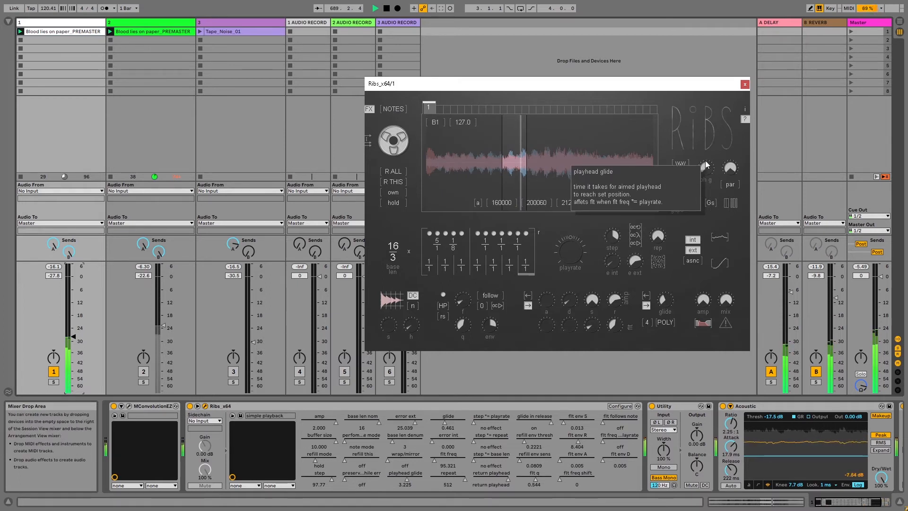
{"action": "mouse_move", "coordinate": [728, 173]}
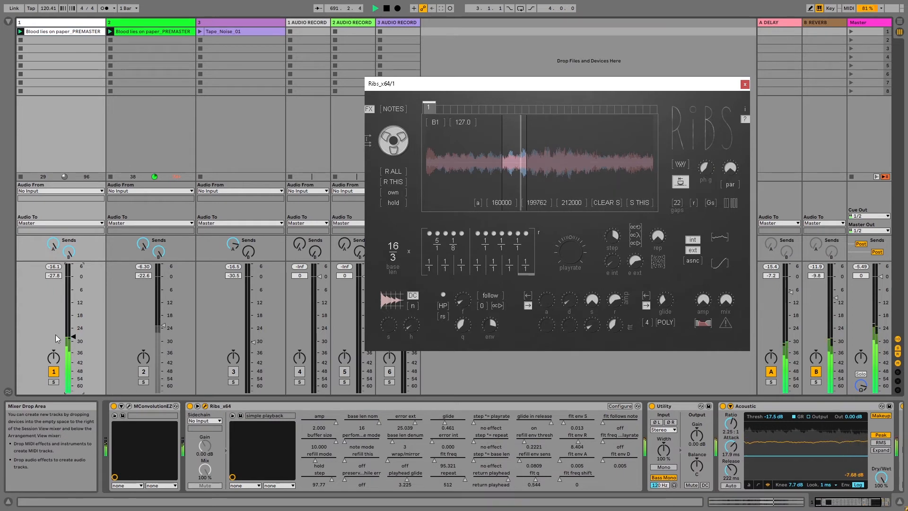
{"action": "left_click_drag", "start_coordinate": [73, 337], "coordinate": [72, 342]}
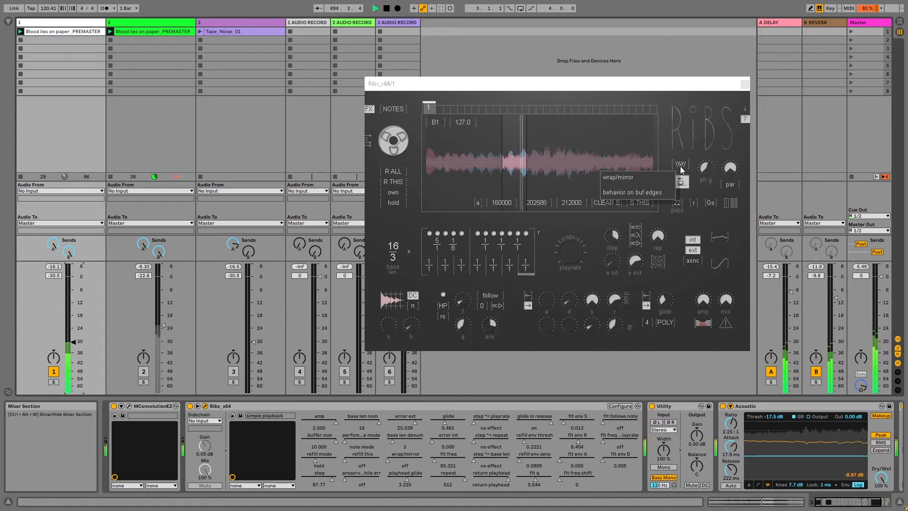
Sweep Ribs' grain overlap down to near minimum, raise it back to maximum, and settle it slightly below full.
{"action": "mouse_move", "coordinate": [686, 184]}
{"action": "left_click_drag", "start_coordinate": [730, 168], "coordinate": [739, 243]}
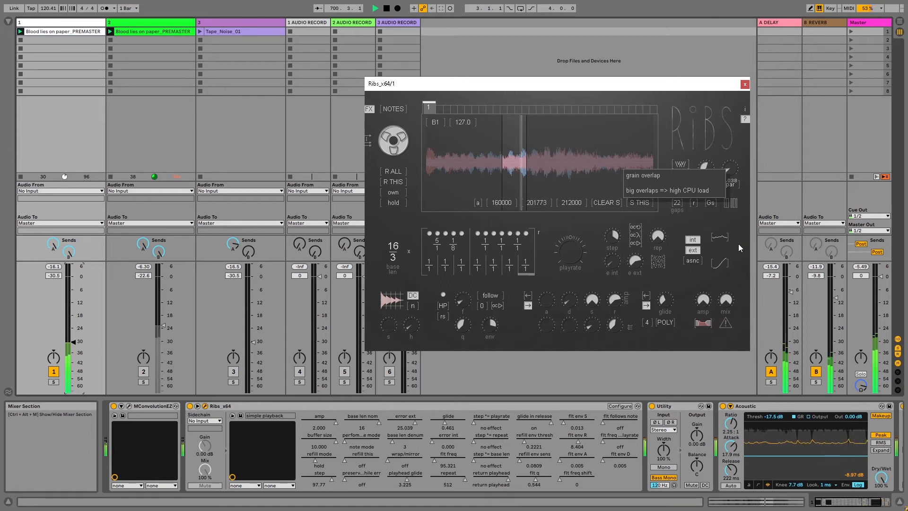
{"action": "left_click_drag", "start_coordinate": [738, 243], "coordinate": [738, 234]}
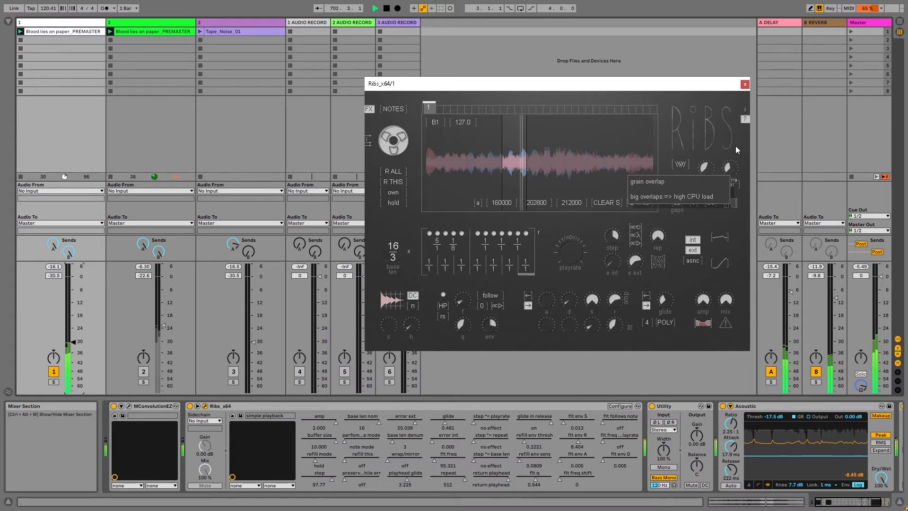
{"action": "left_click_drag", "start_coordinate": [735, 133], "coordinate": [739, 112]}
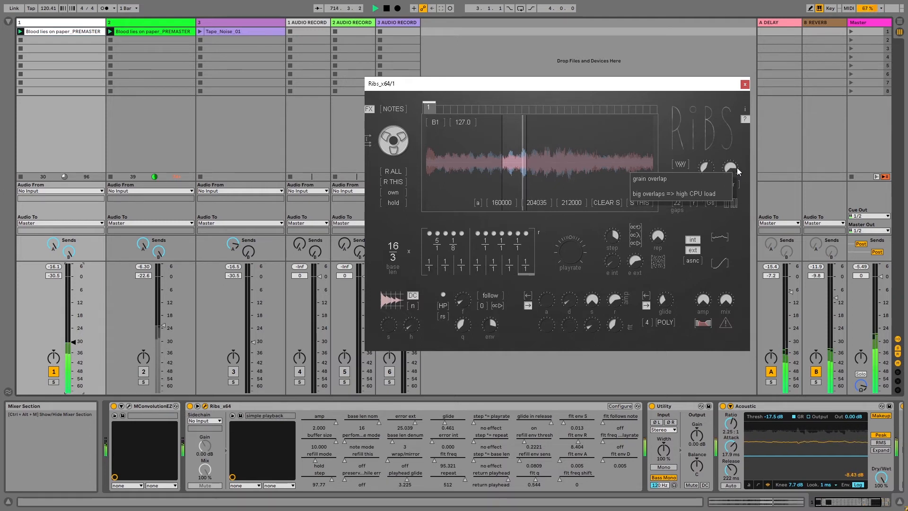
{"action": "left_click_drag", "start_coordinate": [733, 160], "coordinate": [717, 176]}
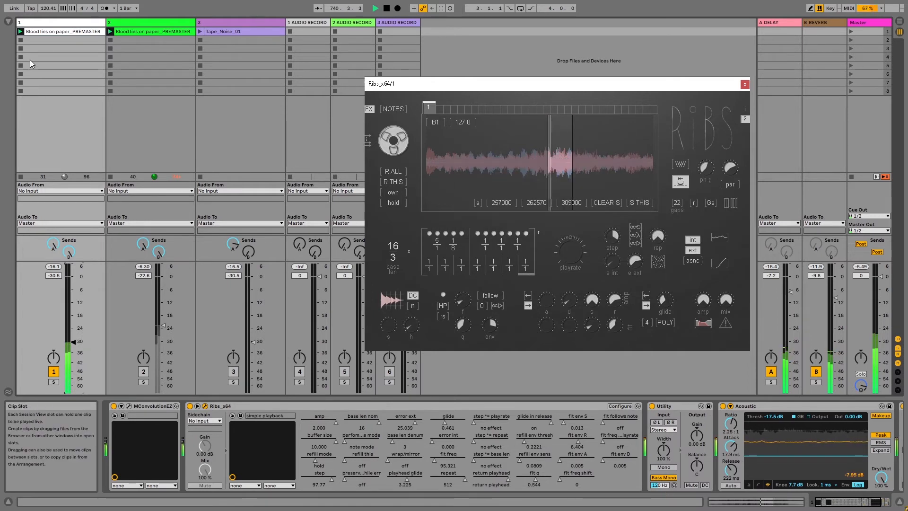
Show track 1's clip and refill only this Ribs instance's buffer twice, moving the buffer selection to an earlier region ending at 134000 between refills.
{"action": "double_click", "coordinate": [47, 31]}
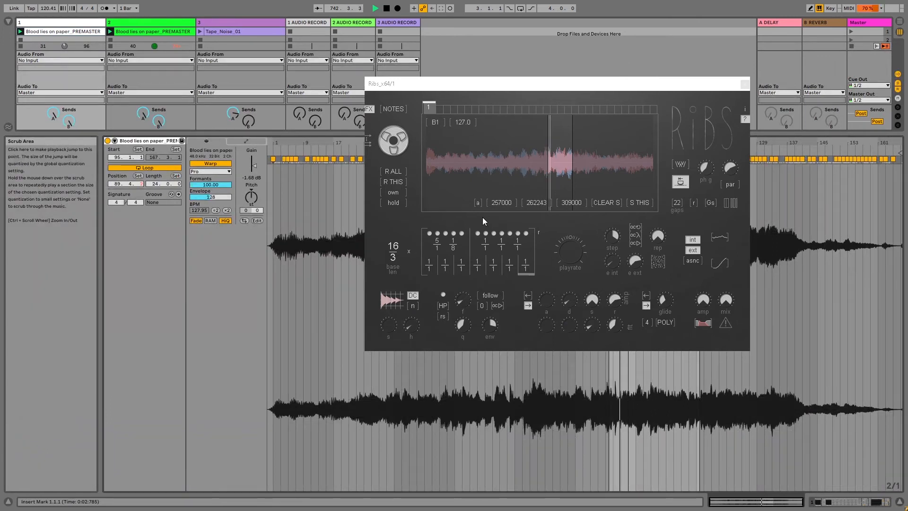
{"action": "left_click", "coordinate": [396, 183]}
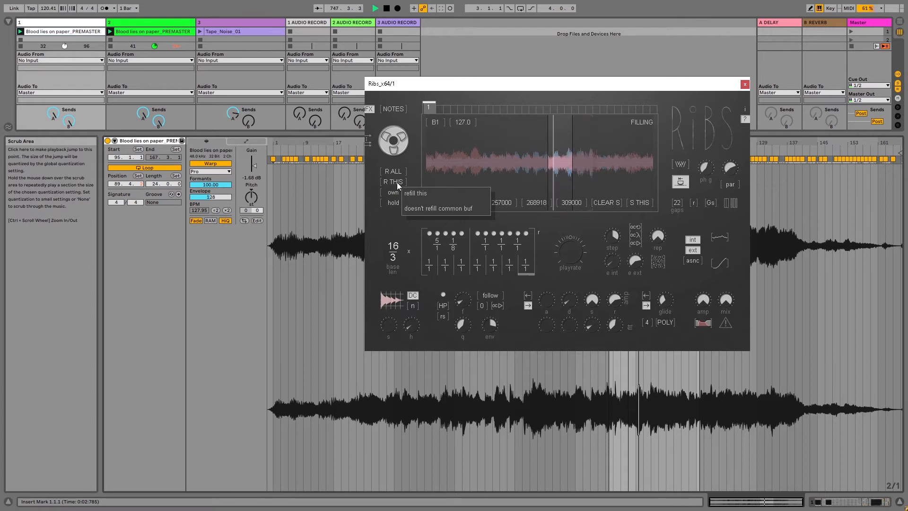
{"action": "left_click", "coordinate": [464, 164]}
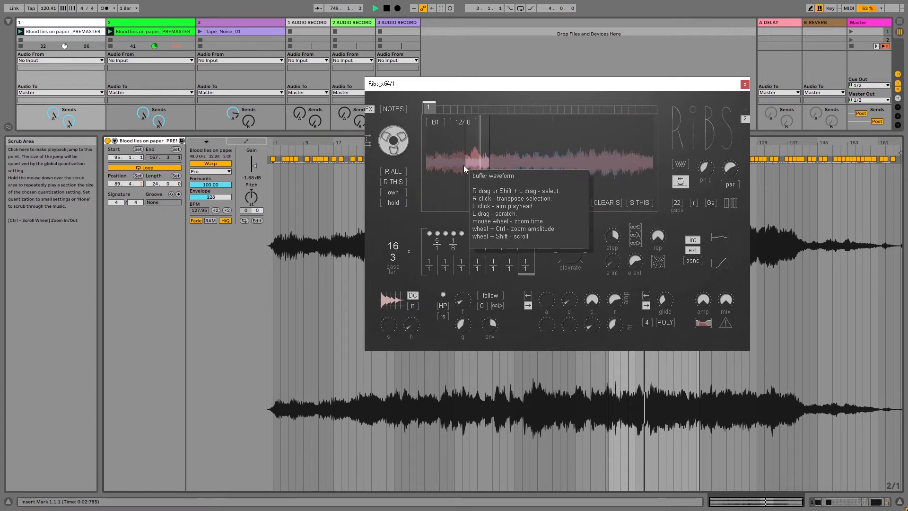
{"action": "left_click", "coordinate": [396, 186]}
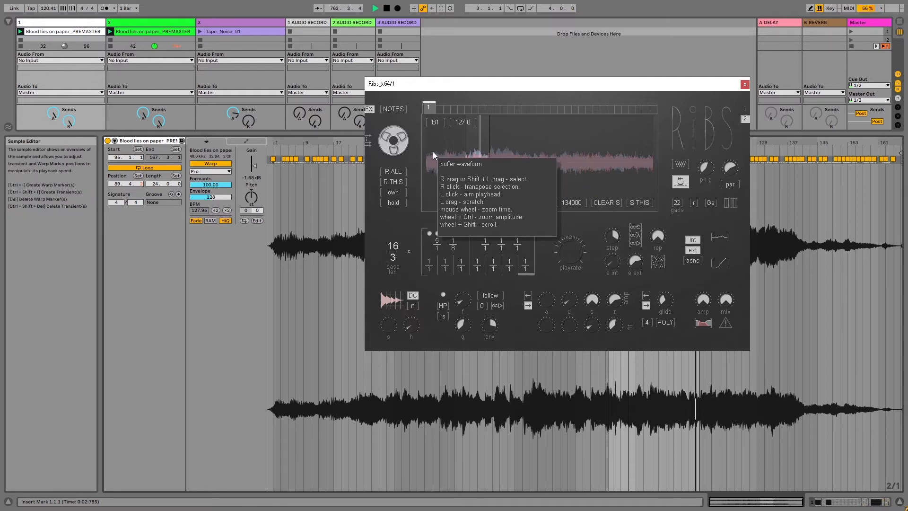
Switch Ribs' refill mode to run and set its base length to 4/3.
{"action": "left_click", "coordinate": [396, 203]}
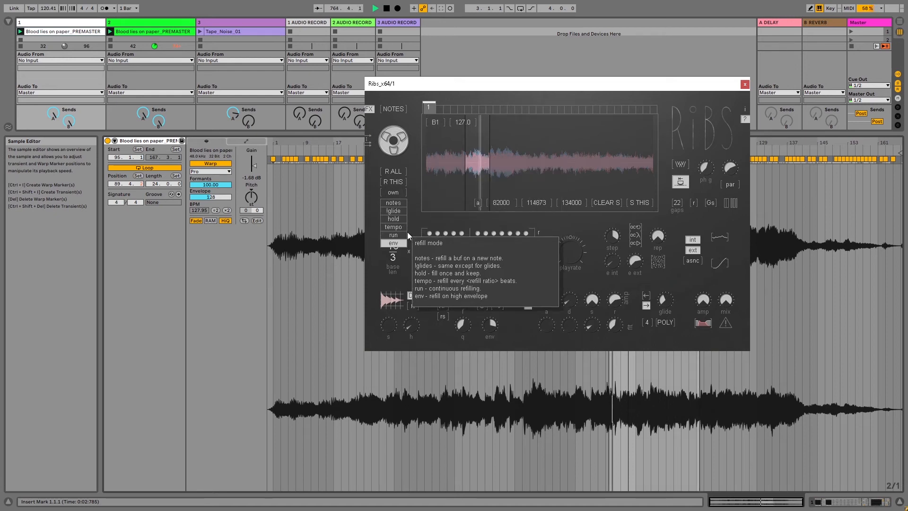
{"action": "left_click", "coordinate": [399, 234]}
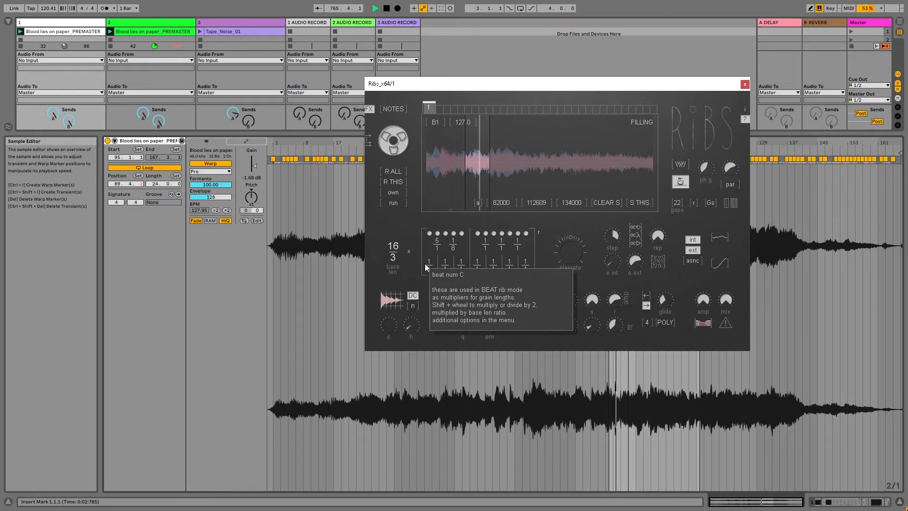
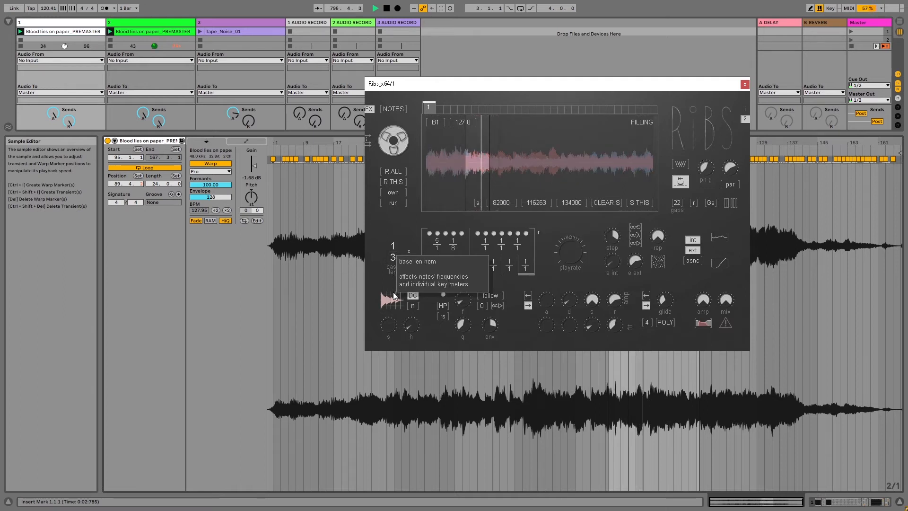
{"action": "left_click_drag", "start_coordinate": [393, 292], "coordinate": [394, 287]}
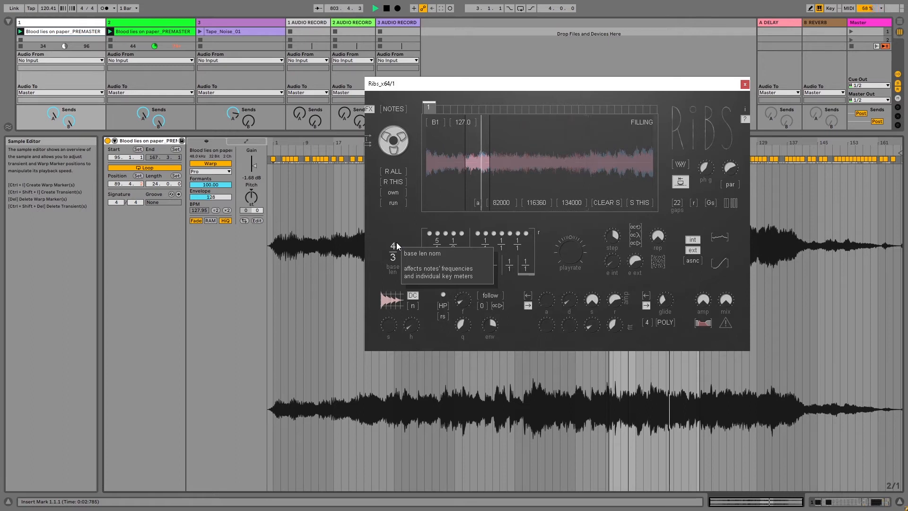
Enlarge the mixer area and raise track 1's volume to -18.8 dB, settling it at -20.8 dB.
{"action": "left_click_drag", "start_coordinate": [239, 141], "coordinate": [118, 361]}
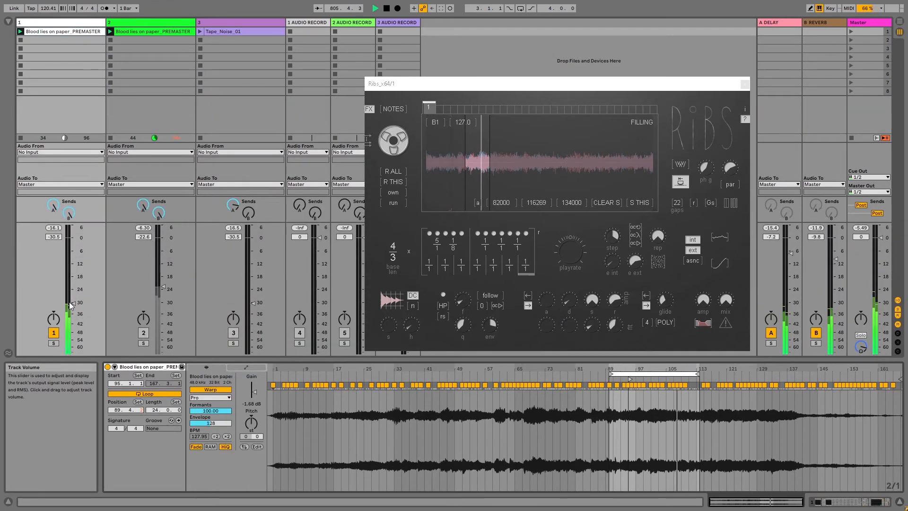
{"action": "left_click_drag", "start_coordinate": [73, 296], "coordinate": [73, 277]}
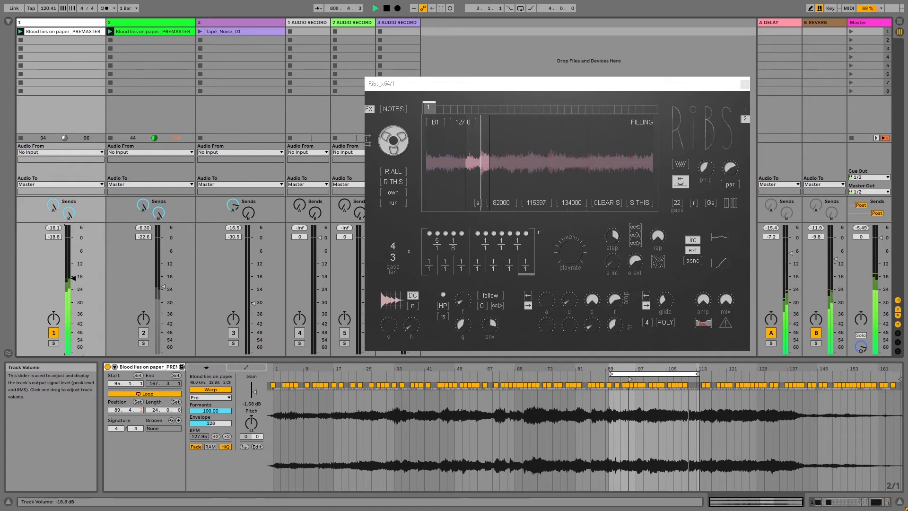
{"action": "left_click_drag", "start_coordinate": [73, 278], "coordinate": [73, 282]}
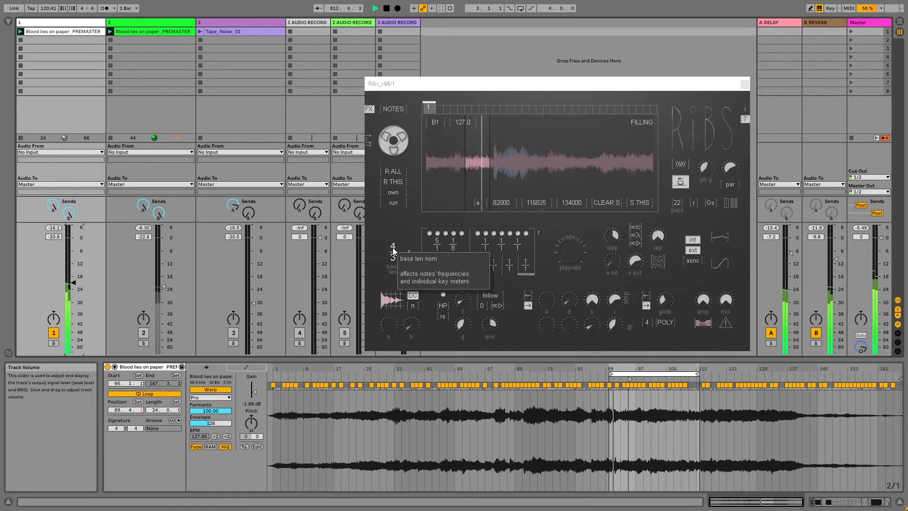
Set Ribs' base length to 15/3 and lower track 1's volume to -29.8 dB.
{"action": "left_click_drag", "start_coordinate": [393, 250], "coordinate": [394, 231]}
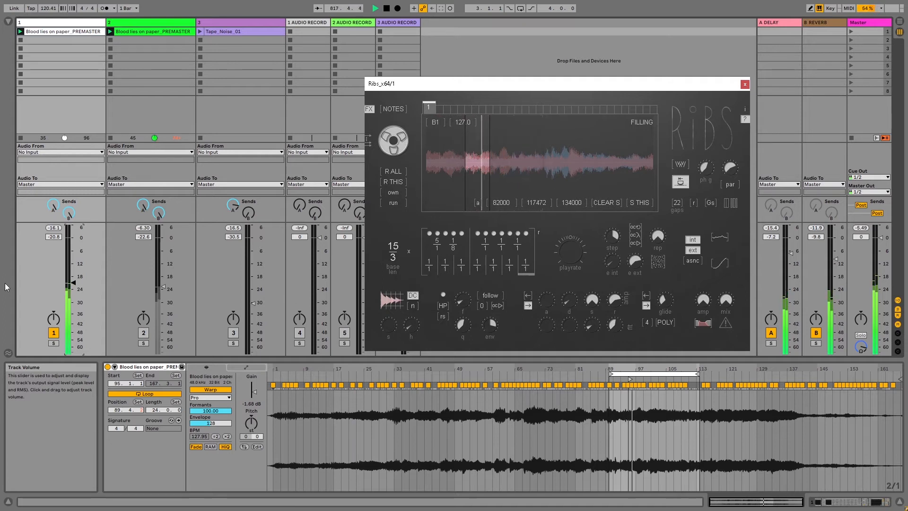
{"action": "left_click_drag", "start_coordinate": [73, 284], "coordinate": [73, 301]}
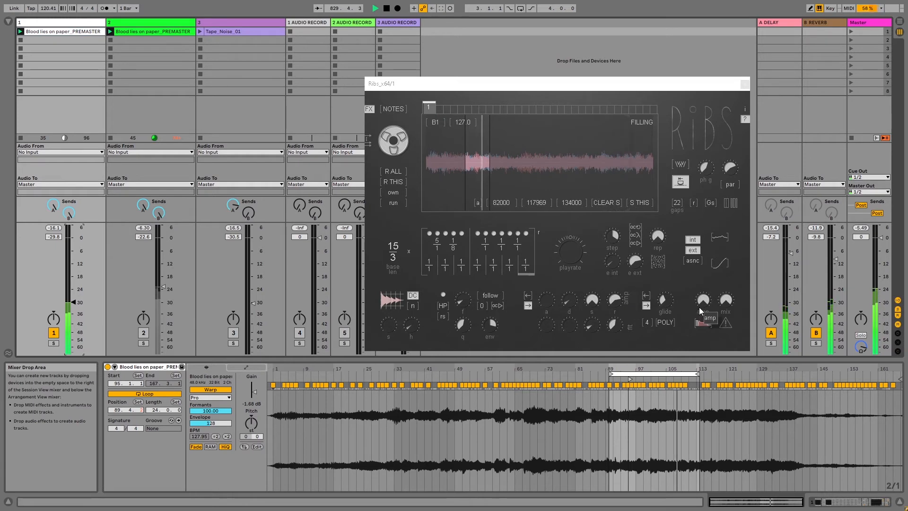
Lower Ribs' grain repeat to near minimum, raise it briefly and lower it again, and reduce the ext error to near minimum.
{"action": "mouse_move", "coordinate": [657, 238]}
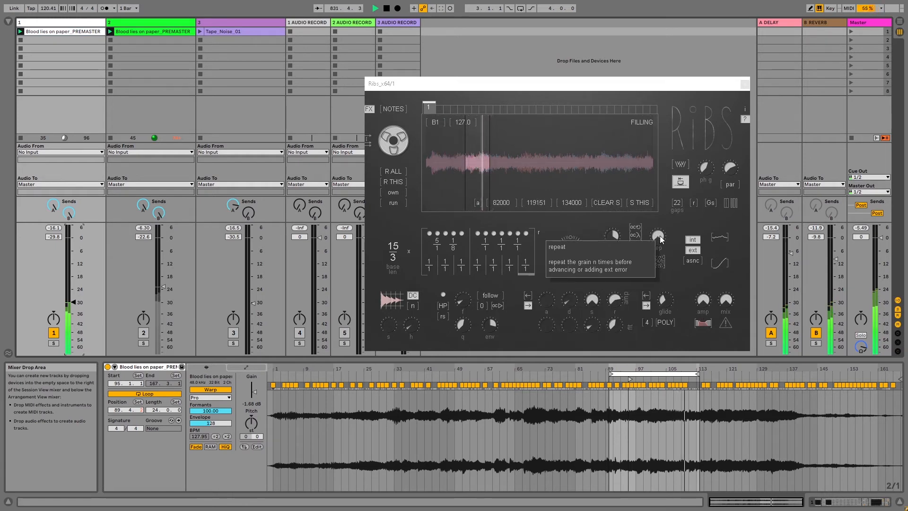
{"action": "left_click", "coordinate": [659, 236]}
{"action": "left_click_drag", "start_coordinate": [660, 250], "coordinate": [666, 323]}
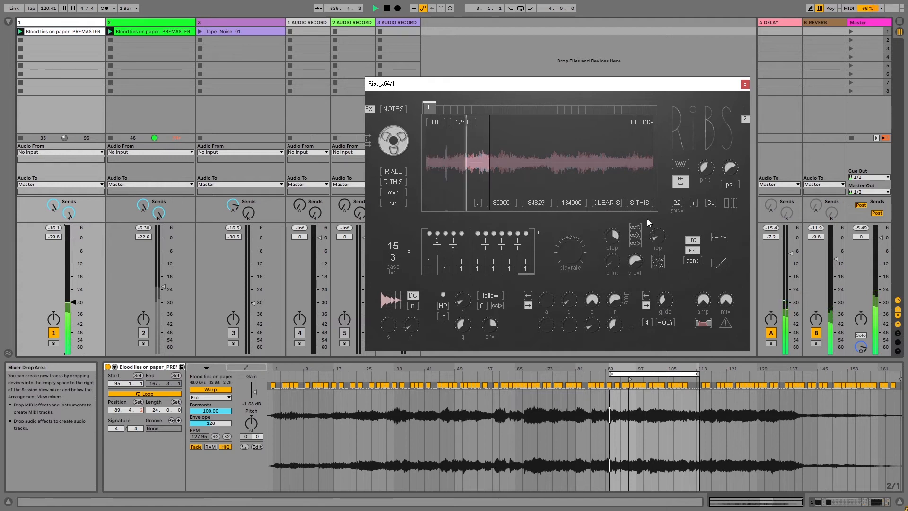
{"action": "left_click_drag", "start_coordinate": [646, 314], "coordinate": [648, 326]}
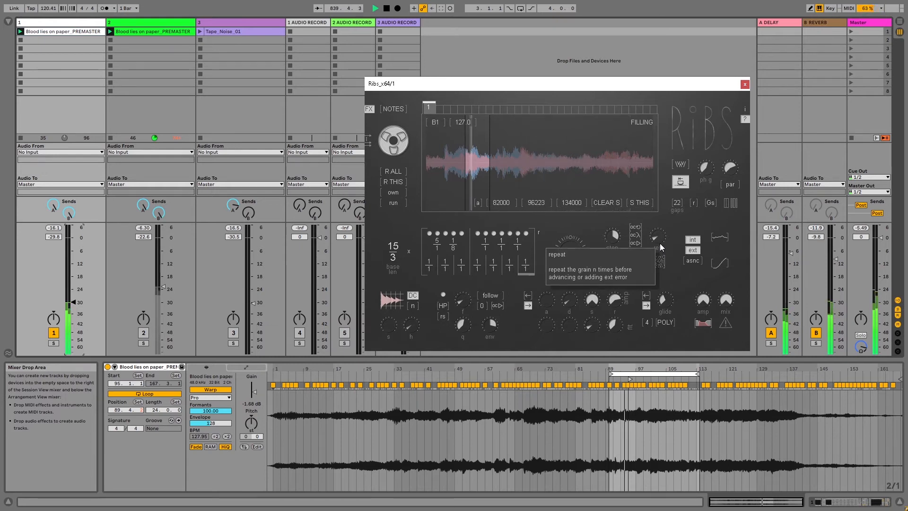
{"action": "left_click_drag", "start_coordinate": [661, 247], "coordinate": [660, 199]}
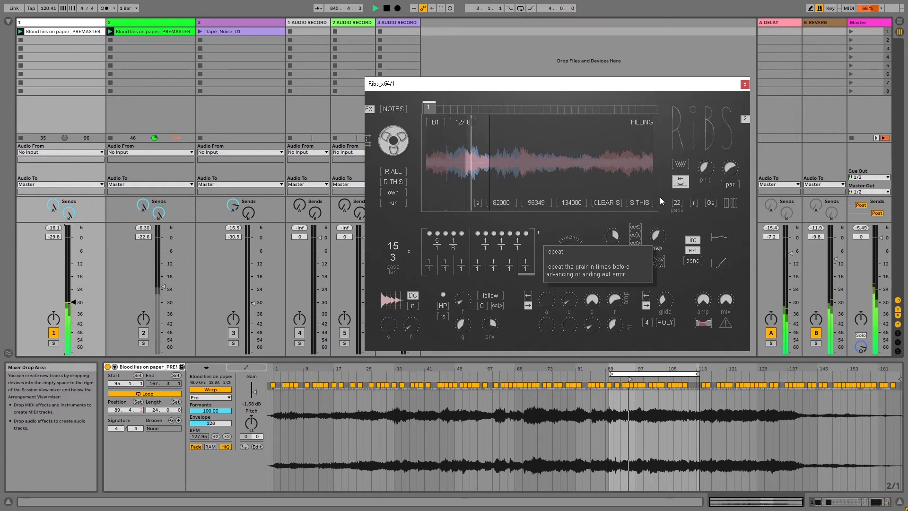
{"action": "left_click", "coordinate": [635, 236]}
{"action": "left_click_drag", "start_coordinate": [660, 237], "coordinate": [657, 278]}
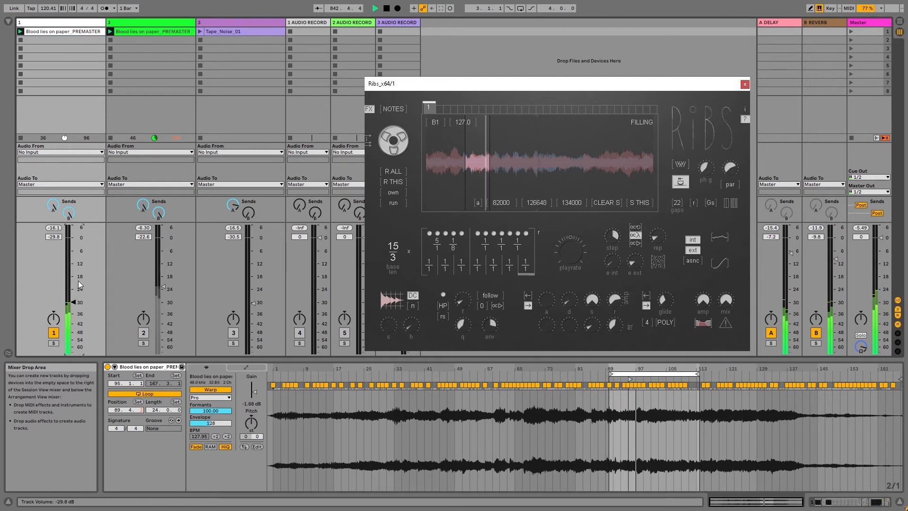
Raise track 1's volume to -26.0 dB and switch Ribs' performance mode to BEAT.
{"action": "left_click_drag", "start_coordinate": [73, 302], "coordinate": [74, 293]}
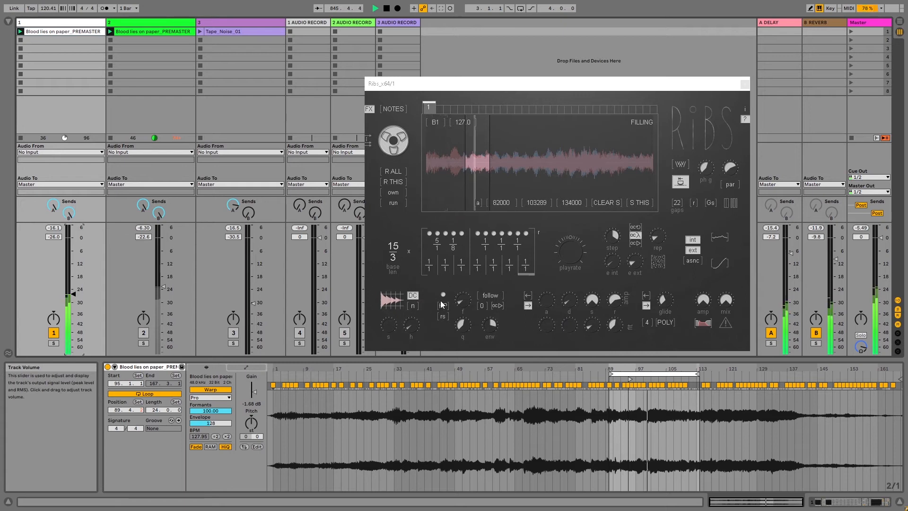
{"action": "left_click", "coordinate": [392, 110]}
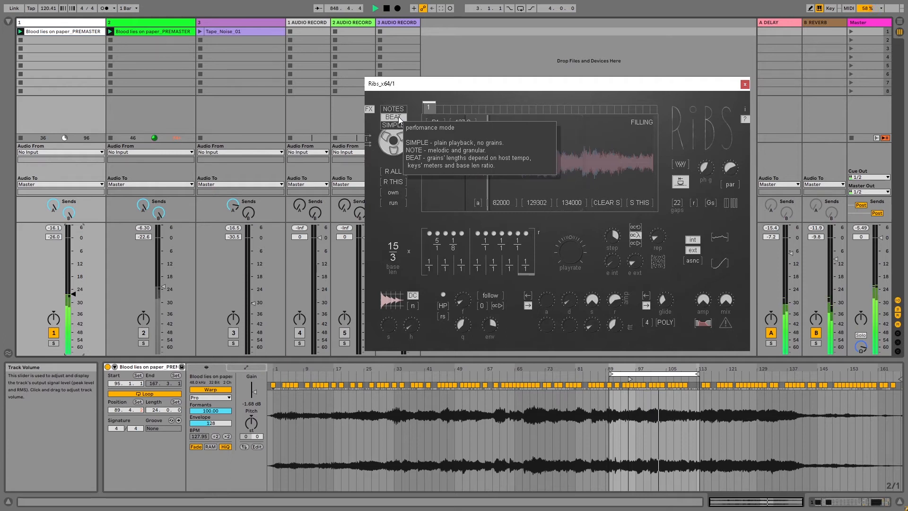
{"action": "left_click", "coordinate": [398, 116]}
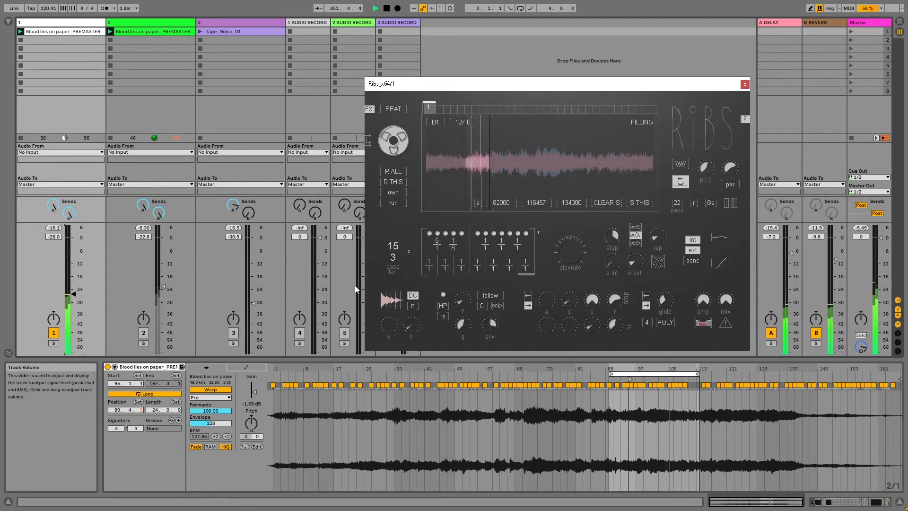
Adjust track 1's volume to -27.6 dB and up to -23.2 dB, and sweep Ribs' base length through 1/3 to 16/2.
{"action": "left_click_drag", "start_coordinate": [75, 296], "coordinate": [74, 299]}
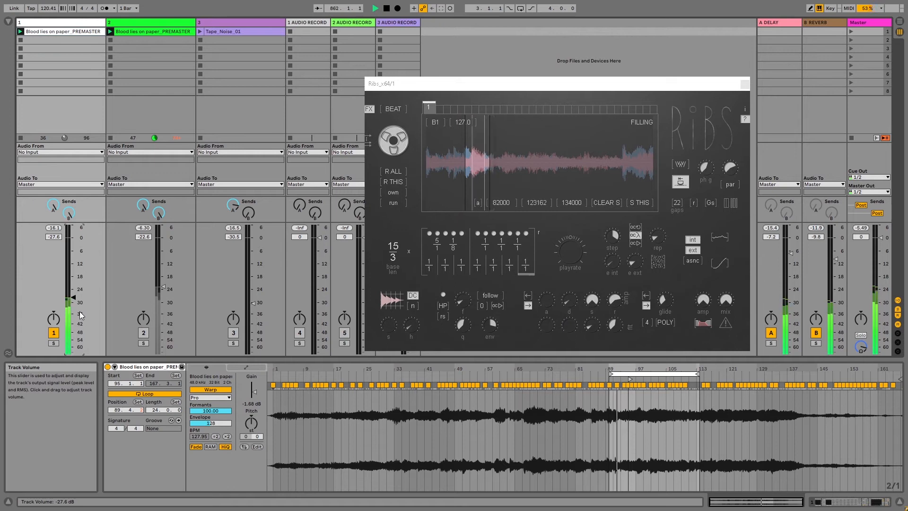
{"action": "left_click_drag", "start_coordinate": [75, 299], "coordinate": [74, 293]}
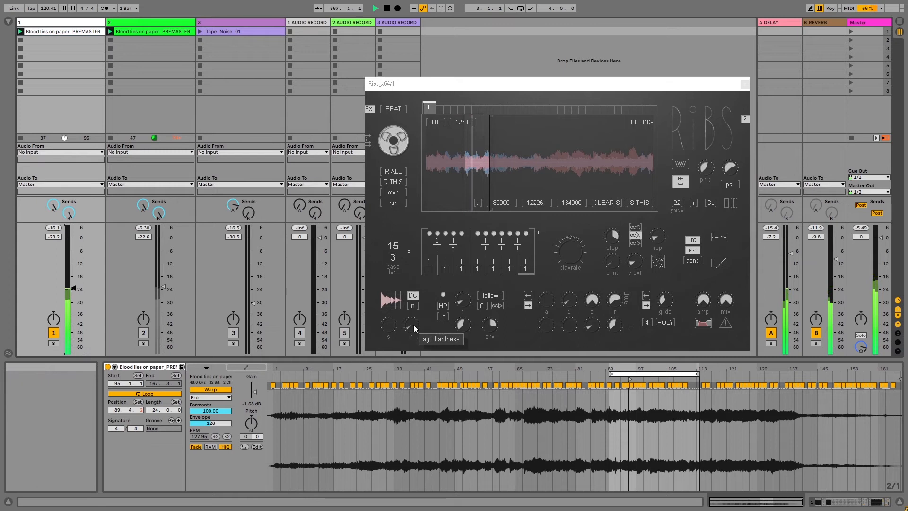
{"action": "left_click_drag", "start_coordinate": [393, 242], "coordinate": [395, 262]}
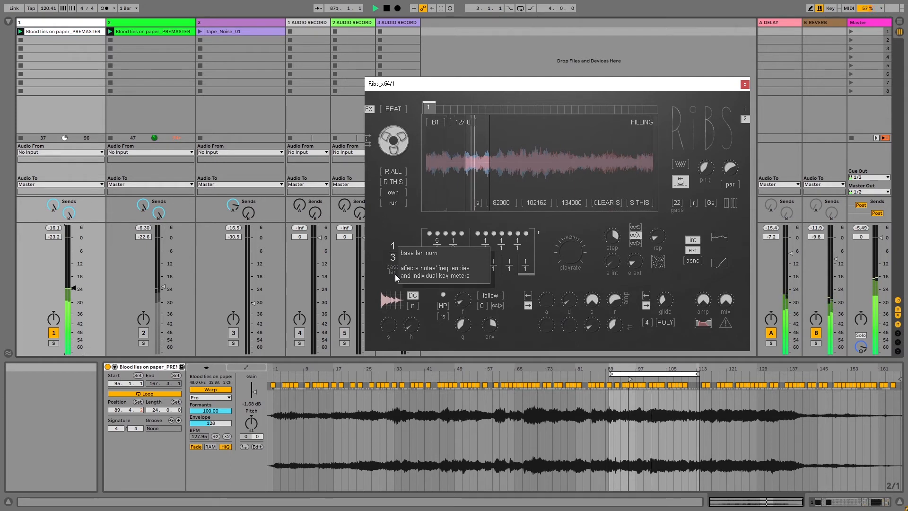
{"action": "left_click_drag", "start_coordinate": [396, 232], "coordinate": [395, 225]}
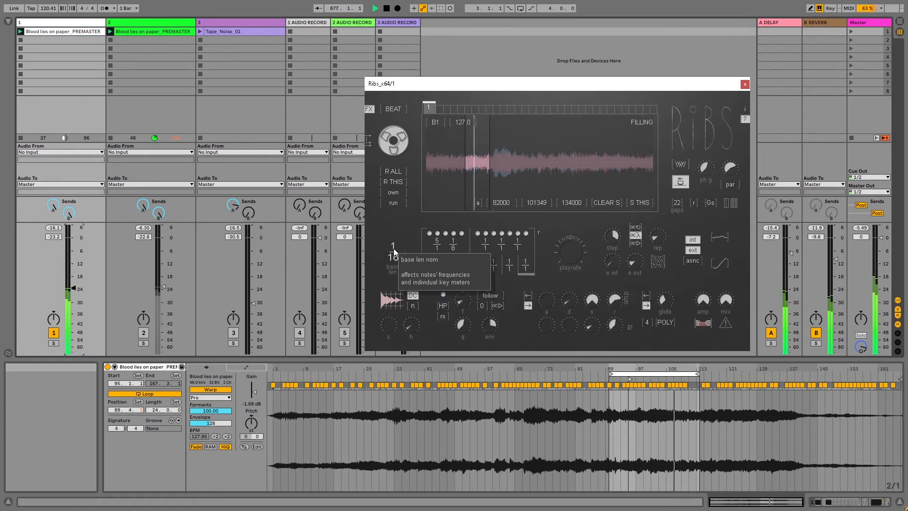
{"action": "left_click_drag", "start_coordinate": [393, 256], "coordinate": [398, 303]}
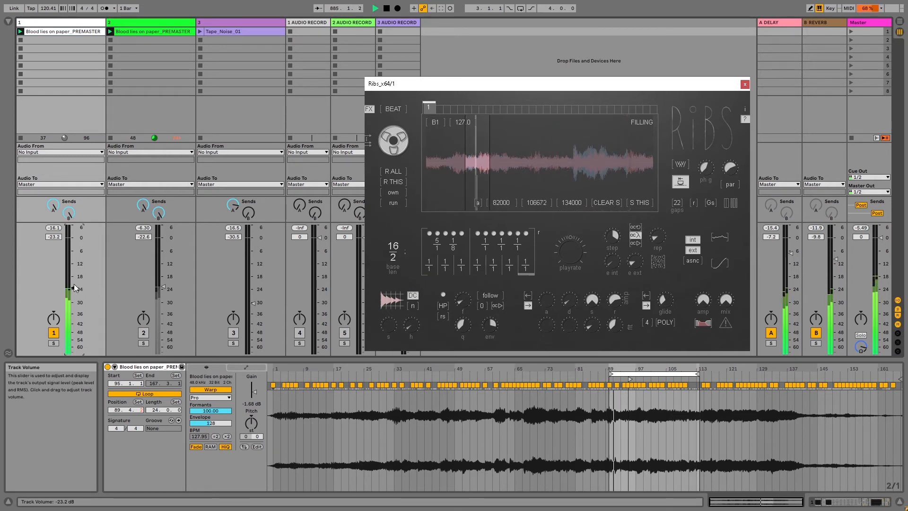
Lower track 1's volume to -24.8 dB and on to -27.0 dB, and move Ribs' buffer selection to 173000–180000.
{"action": "left_click_drag", "start_coordinate": [73, 288], "coordinate": [73, 291]}
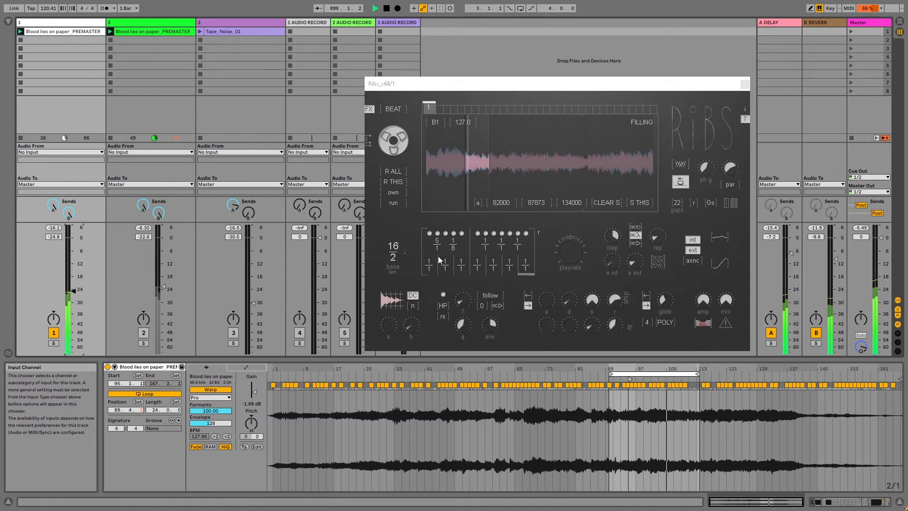
{"action": "left_click_drag", "start_coordinate": [78, 293], "coordinate": [79, 298]}
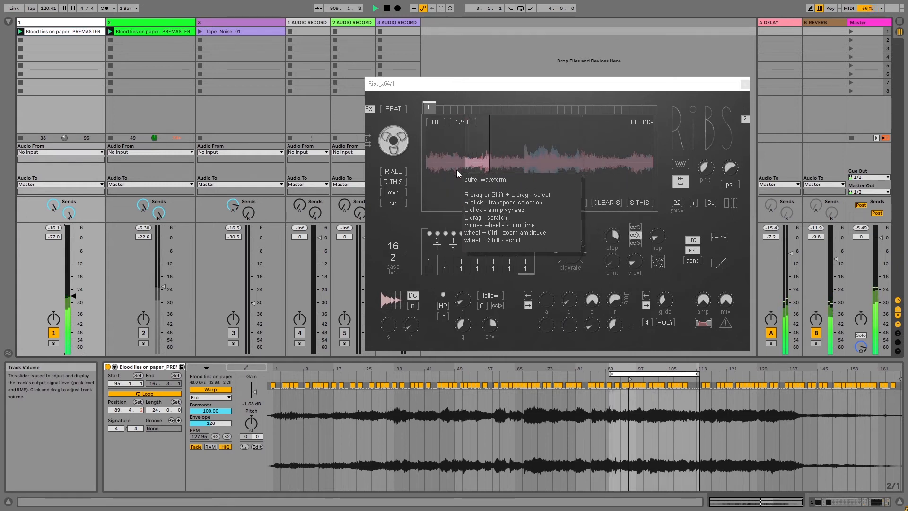
{"action": "left_click", "coordinate": [509, 164]}
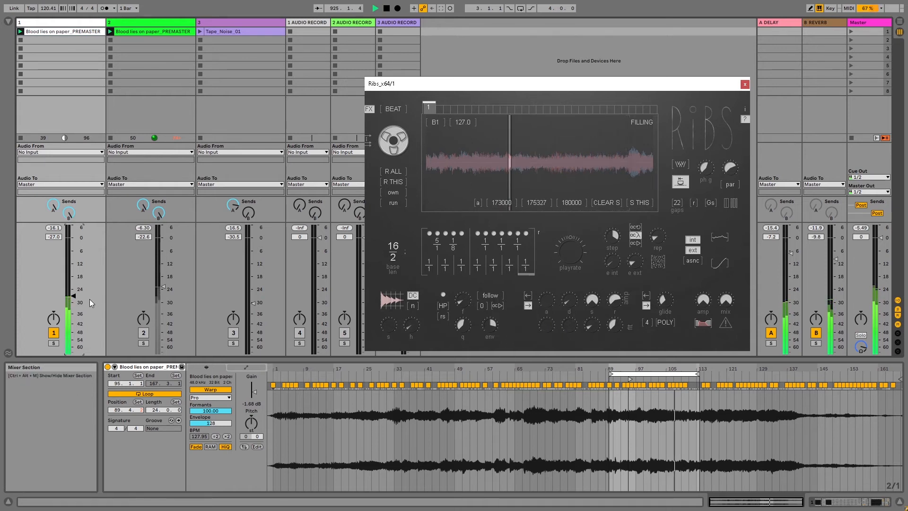
Move Ribs' buffer selection to 85000–99004 and ride track 1's volume through -28.3 dB and -19.5 dB to -27.0 dB.
{"action": "left_click_drag", "start_coordinate": [73, 296], "coordinate": [73, 302]}
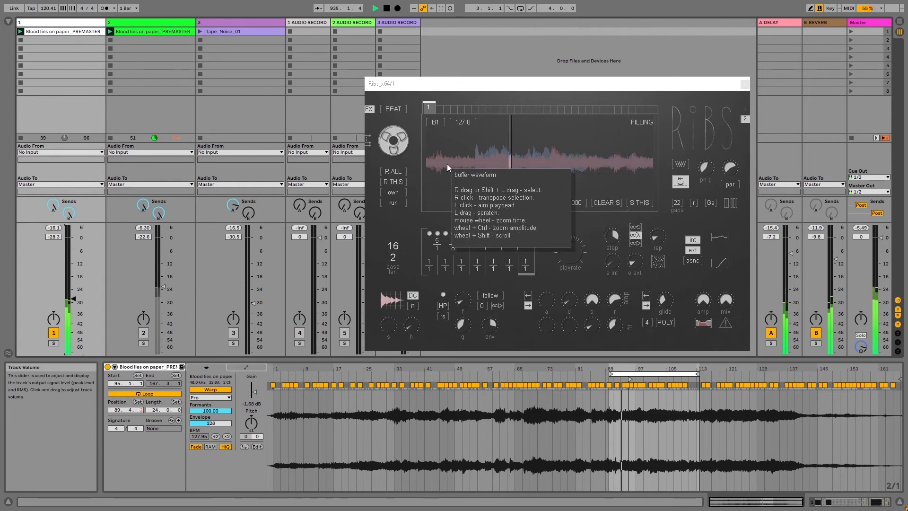
{"action": "left_click", "coordinate": [473, 170]}
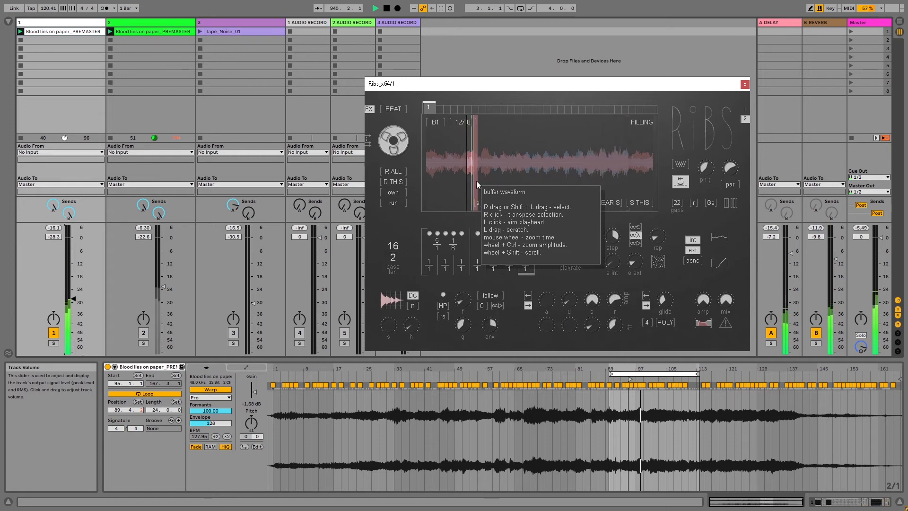
{"action": "left_click_drag", "start_coordinate": [76, 298], "coordinate": [73, 282]}
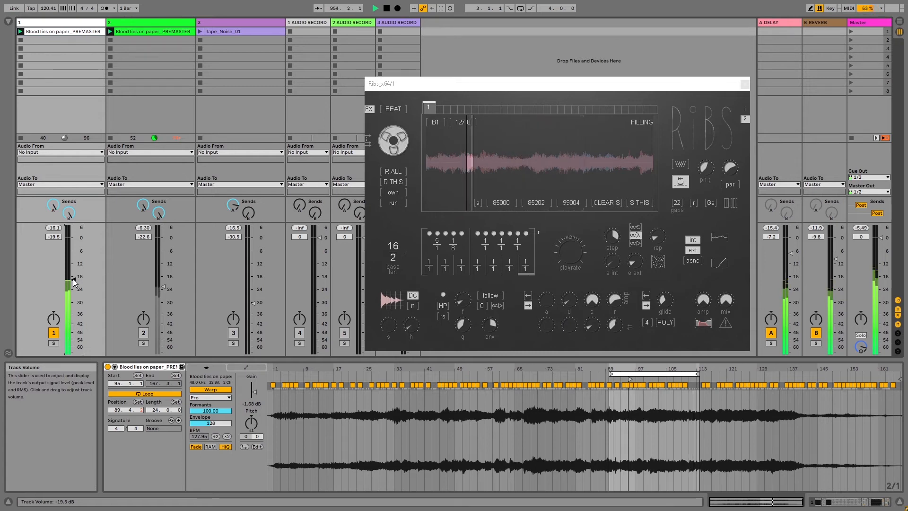
{"action": "left_click_drag", "start_coordinate": [74, 281], "coordinate": [73, 296]}
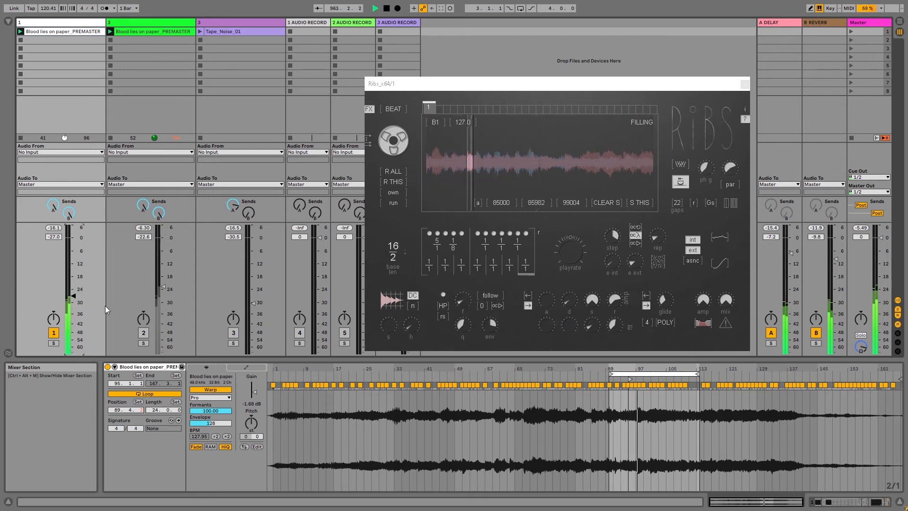
Activate track 2 and raise its volume to -20.6 dB.
{"action": "left_click", "coordinate": [146, 335]}
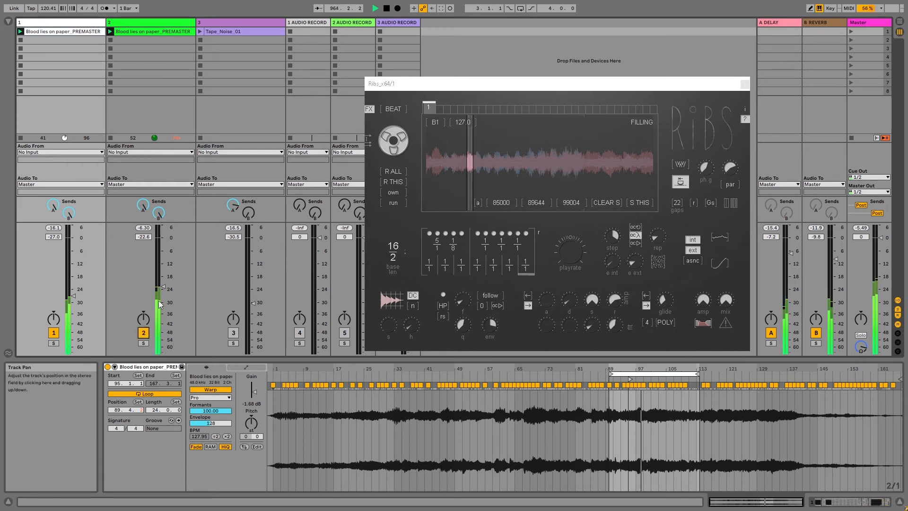
{"action": "left_click_drag", "start_coordinate": [164, 287], "coordinate": [163, 282]}
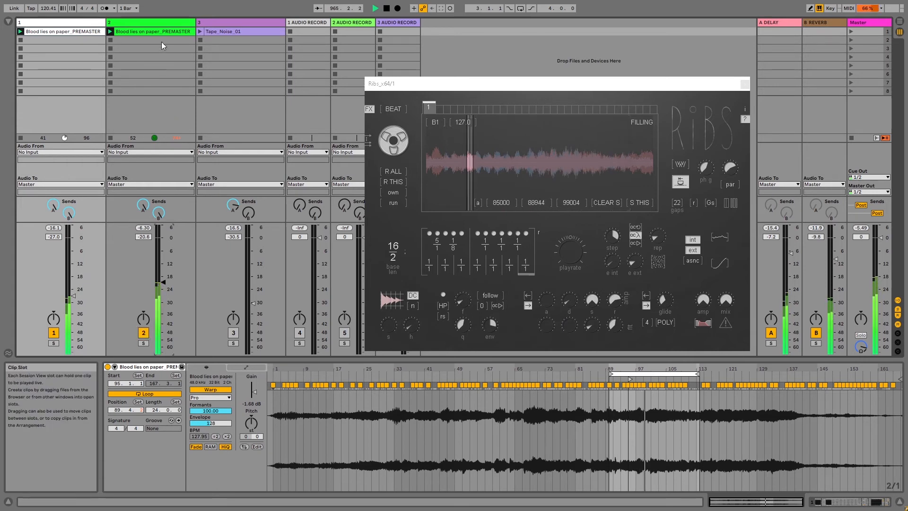
Show track 2's device chain and enable its MConvolutionEZ and Ribs devices.
{"action": "double_click", "coordinate": [158, 23]}
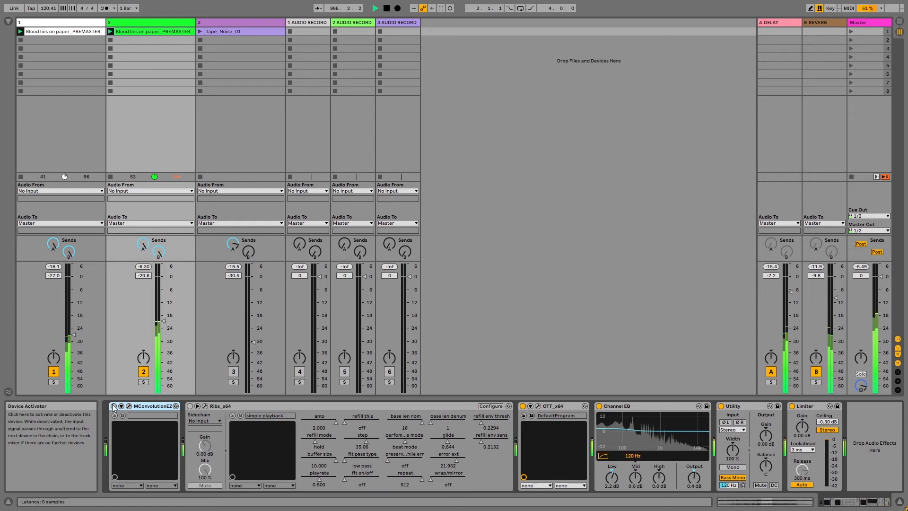
{"action": "left_click", "coordinate": [190, 406]}
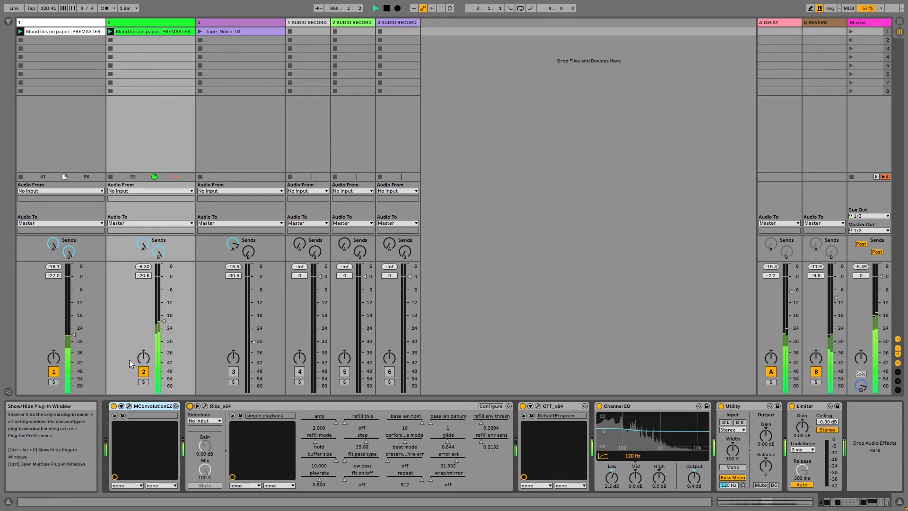
Raise track 1 to -19.5 dB and track 2 to -10.3 dB, and bring them down to -30.0 dB and -24.3 dB.
{"action": "left_click_drag", "start_coordinate": [72, 340], "coordinate": [74, 331]}
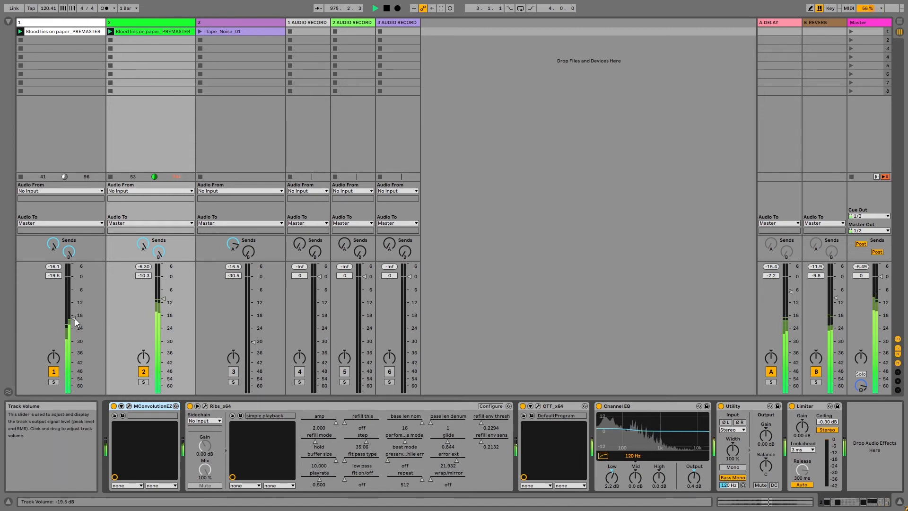
{"action": "left_click_drag", "start_coordinate": [71, 340], "coordinate": [71, 341]}
{"action": "left_click_drag", "start_coordinate": [159, 313], "coordinate": [160, 343]}
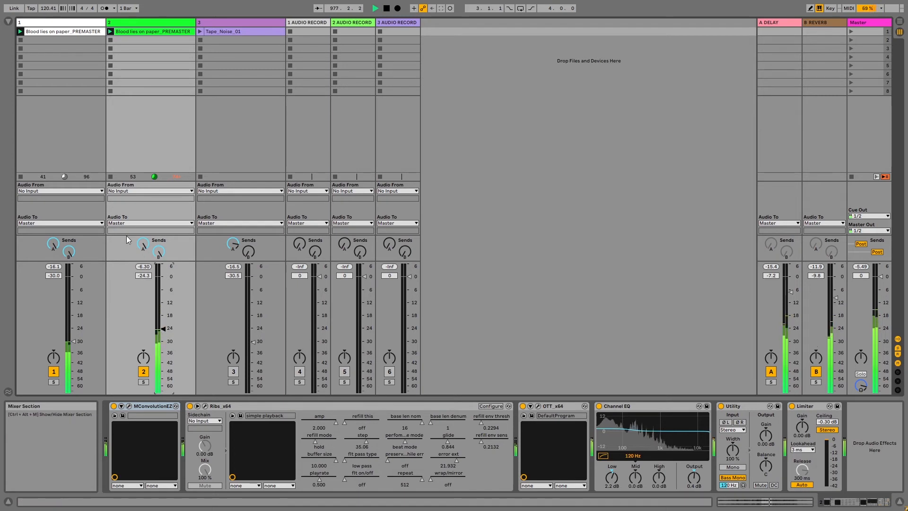
Open track 2's Ribs plug-in window and move it clear of the first three tracks' mixer controls.
{"action": "double_click", "coordinate": [134, 23]}
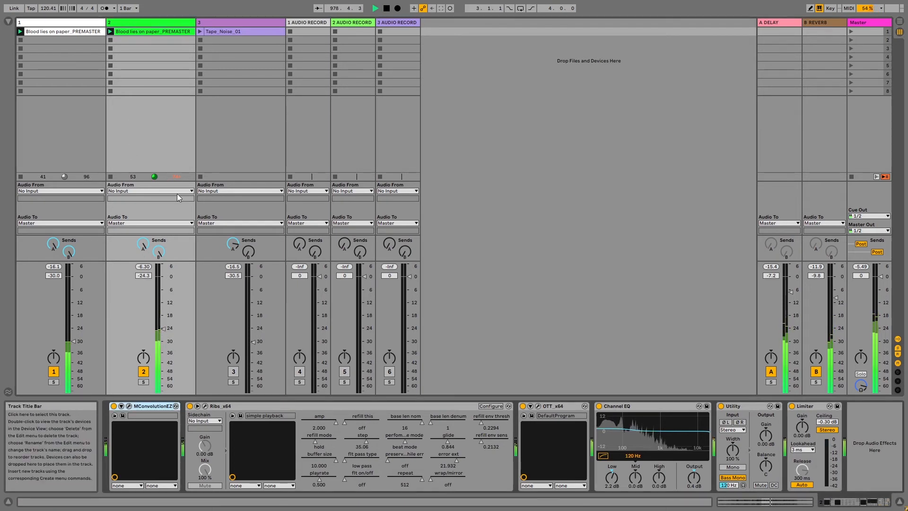
{"action": "left_click", "coordinate": [205, 406]}
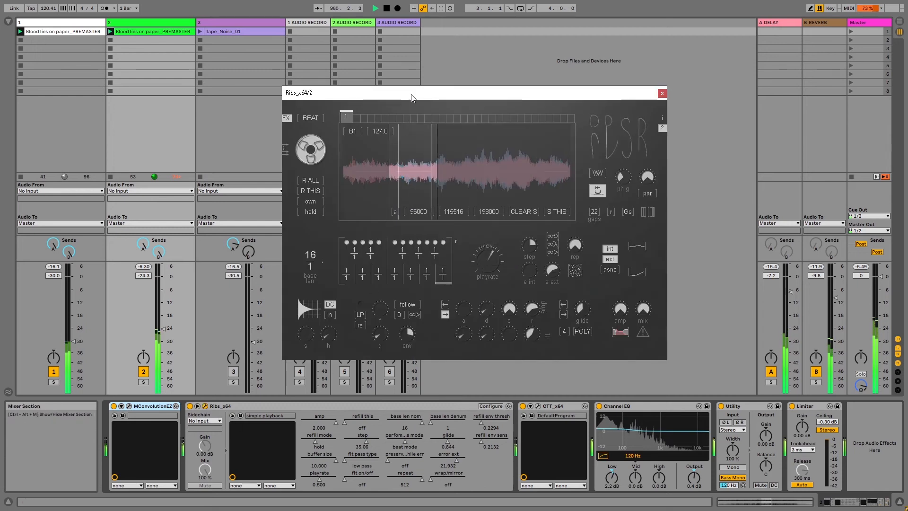
{"action": "left_click_drag", "start_coordinate": [425, 95], "coordinate": [518, 100]}
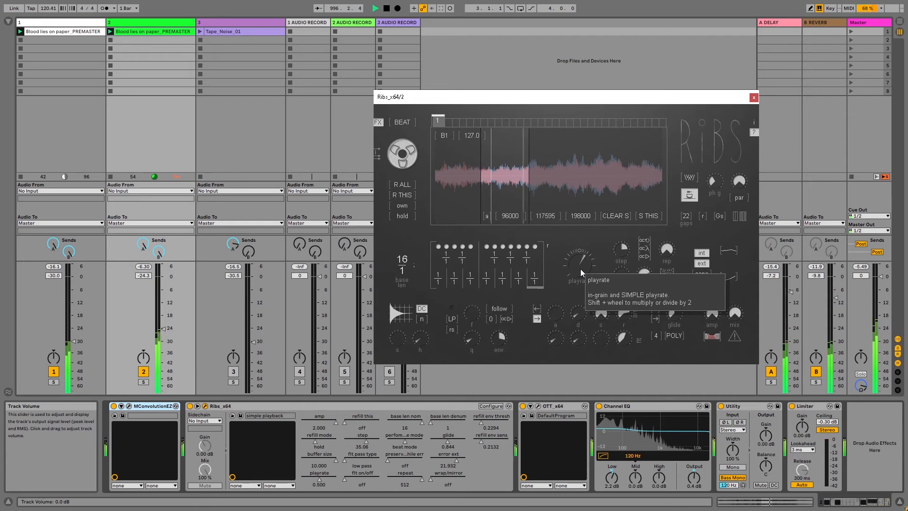
Audition track 2's Ribs playrate at 1.000, 0.000 and 1.000, and return it to 0.500.
{"action": "scroll", "coordinate": [580, 269], "scroll_direction": "up", "scroll_amount": 1}
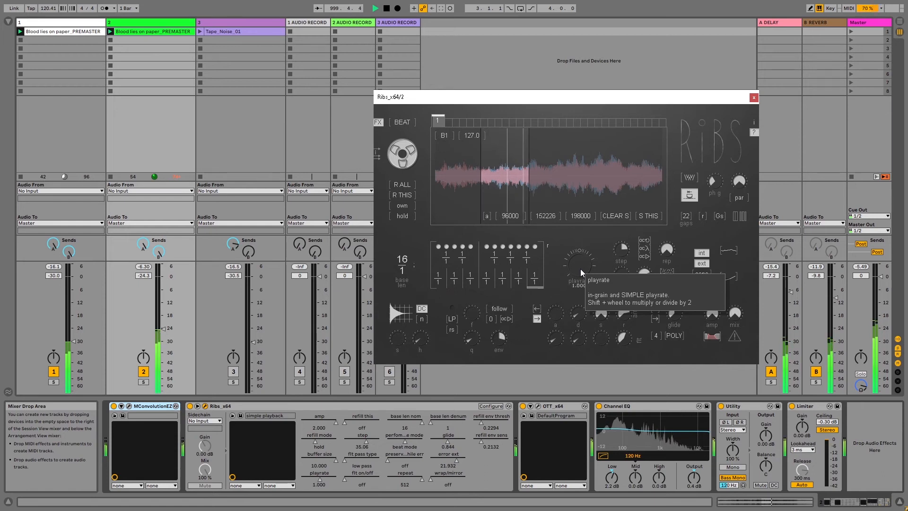
{"action": "left_click", "coordinate": [113, 25]}
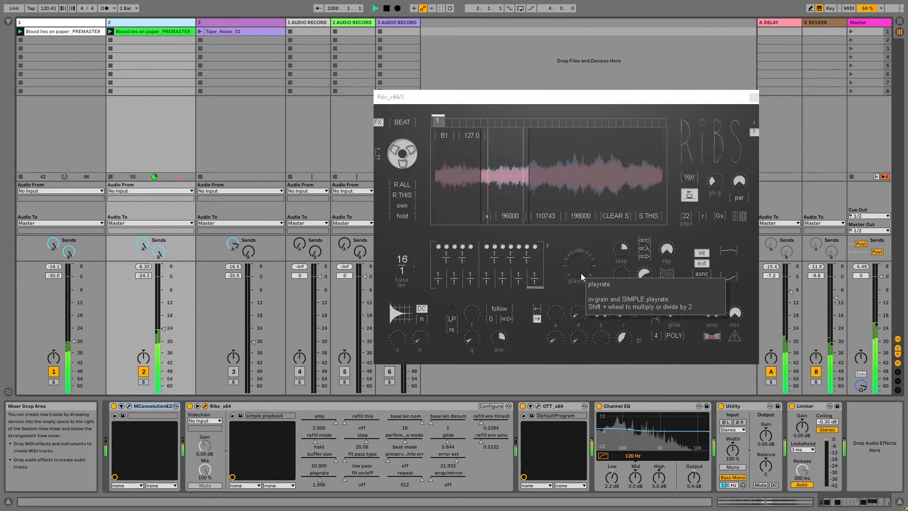
{"action": "scroll", "coordinate": [580, 273], "scroll_direction": "down", "scroll_amount": 1}
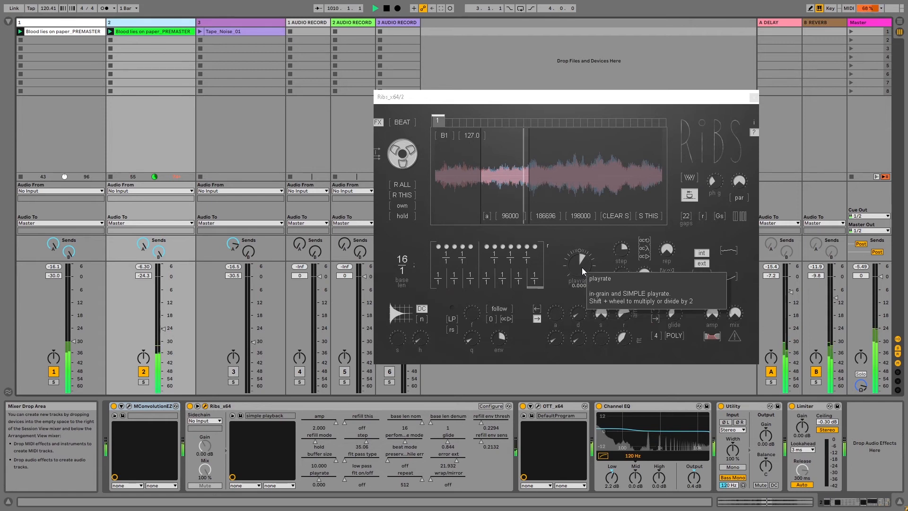
{"action": "scroll", "coordinate": [582, 267], "scroll_direction": "up", "scroll_amount": 1}
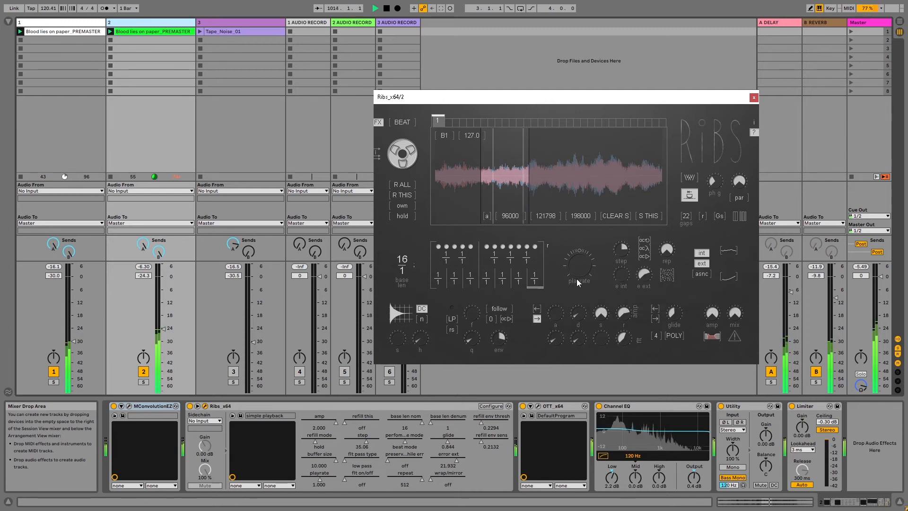
{"action": "scroll", "coordinate": [580, 268], "scroll_direction": "down", "scroll_amount": 1}
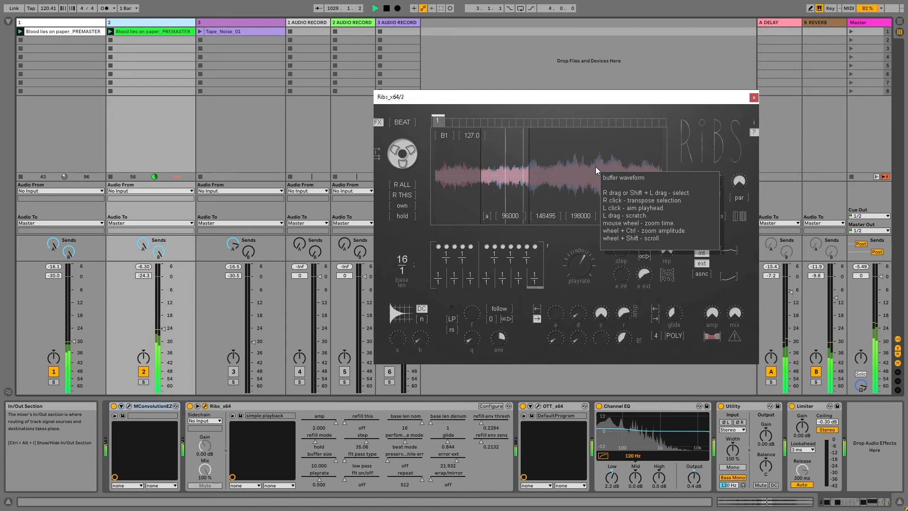
Try short selections in Ribs' buffer starting at 223996 and 201000, and settle on 345000–356004.
{"action": "left_click", "coordinate": [541, 185]}
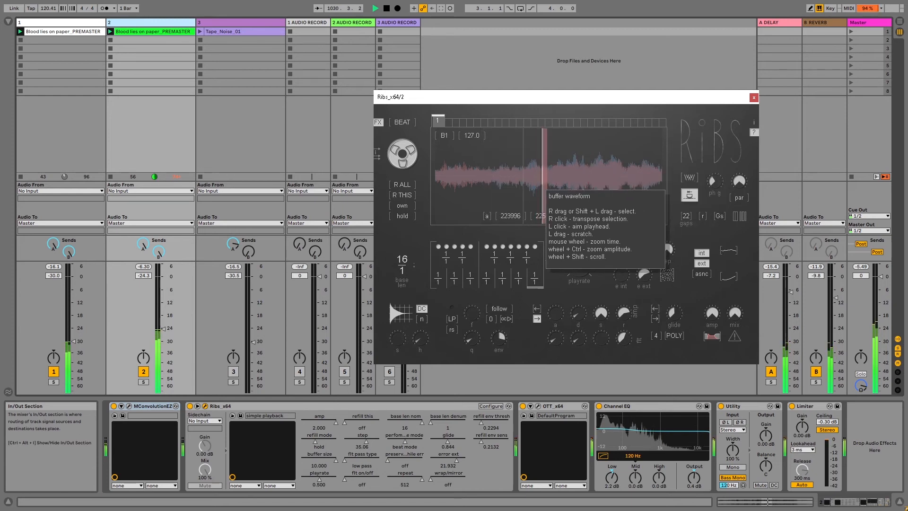
{"action": "left_click", "coordinate": [532, 186]}
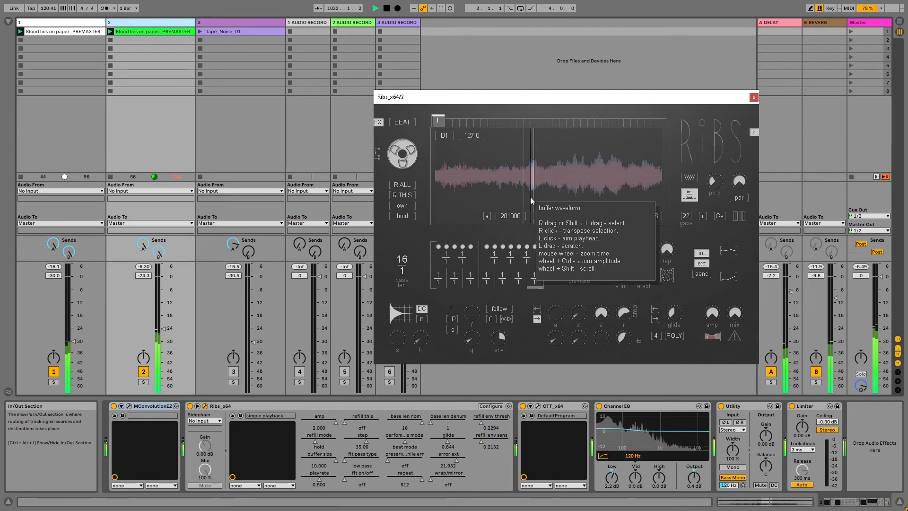
{"action": "left_click", "coordinate": [605, 179]}
{"action": "left_click_drag", "start_coordinate": [603, 178], "coordinate": [598, 178]}
Raise track 2's volume to -13.1 dB and lower its send to the B Reverb return.
{"action": "left_click_drag", "start_coordinate": [163, 329], "coordinate": [163, 304]}
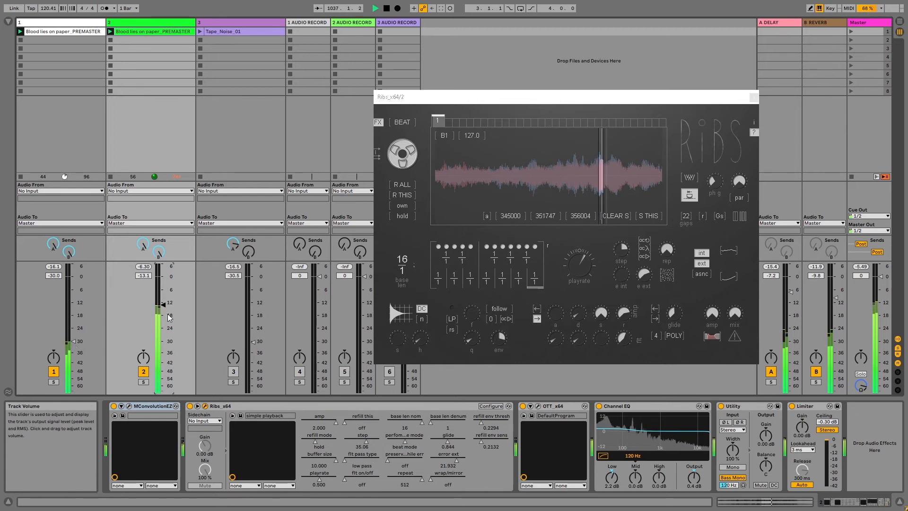
{"action": "left_click_drag", "start_coordinate": [160, 257], "coordinate": [161, 331]}
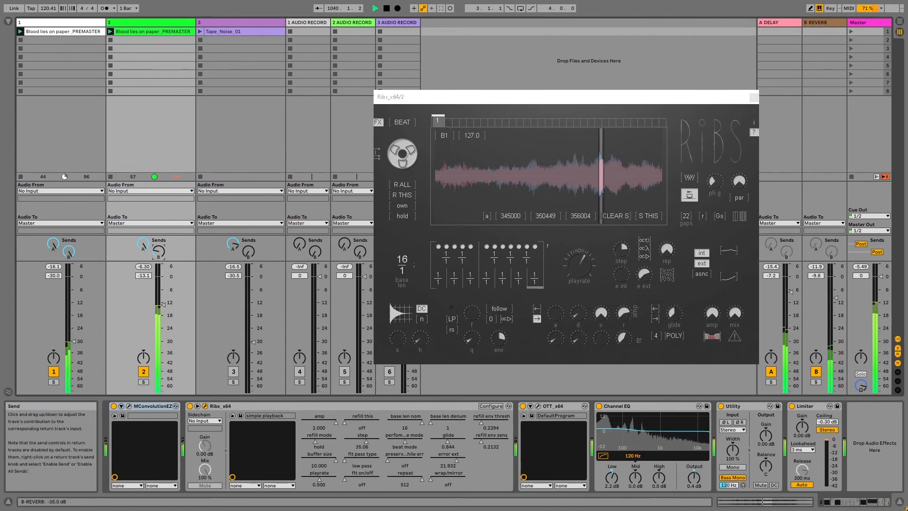
Raise track 1 to -20.0 dB, ease track 2 to -16.4 dB, and bring them down to -35.0 dB and -33.0 dB.
{"action": "left_click_drag", "start_coordinate": [75, 345], "coordinate": [75, 343]}
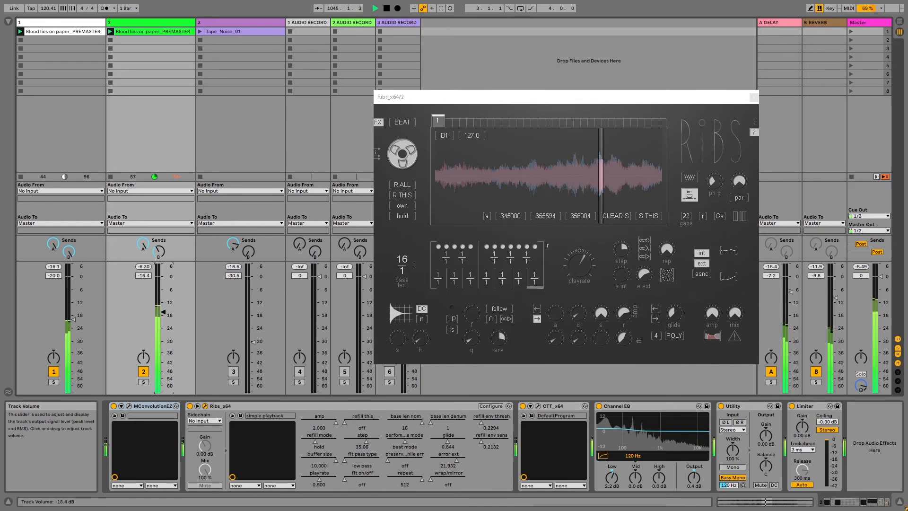
{"action": "left_click_drag", "start_coordinate": [73, 320], "coordinate": [74, 352]}
{"action": "left_click_drag", "start_coordinate": [164, 341], "coordinate": [163, 351]}
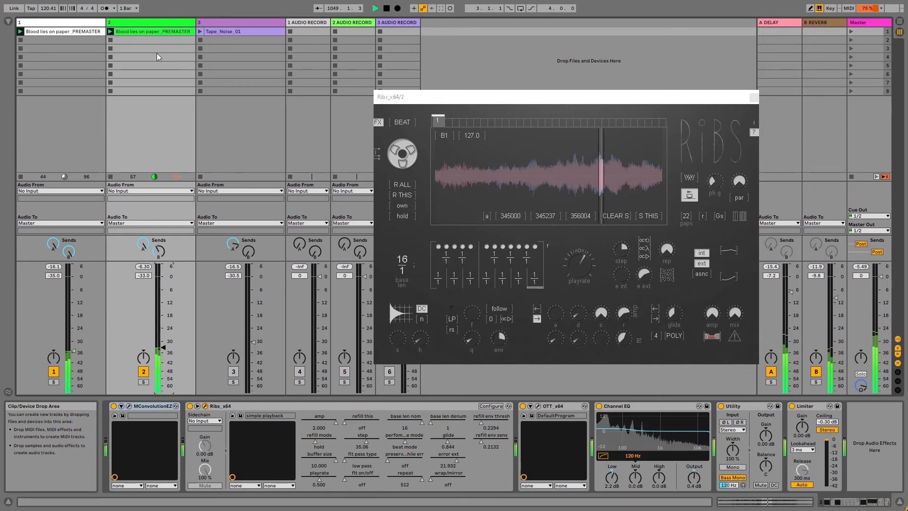
Switch track 2's Ribs from hold to continuous buffer refill, and raise track 2 to -12.5 dB and track 1 to -20.6 dB.
{"action": "left_click", "coordinate": [402, 217]}
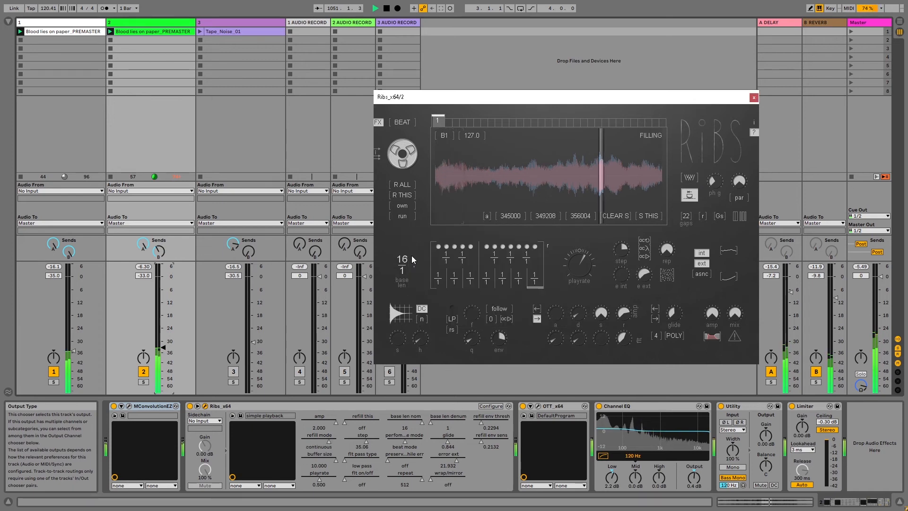
{"action": "left_click_drag", "start_coordinate": [163, 350], "coordinate": [163, 306]}
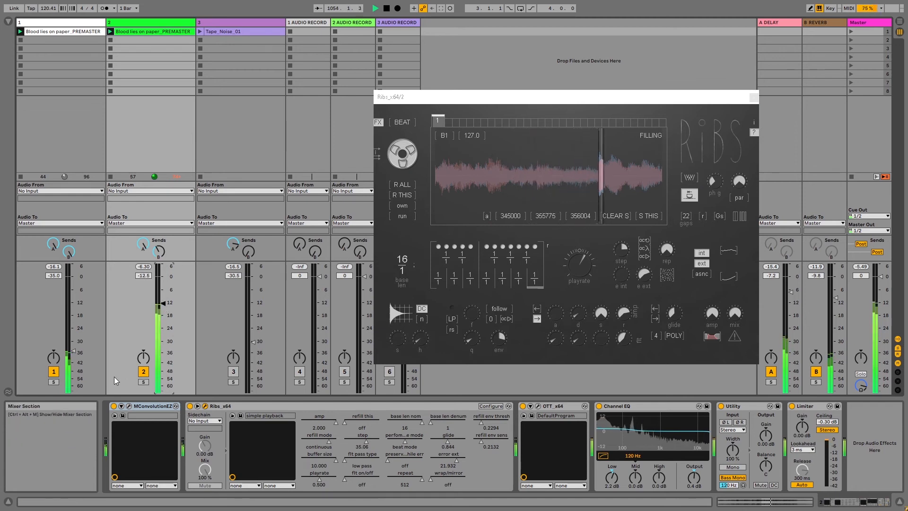
{"action": "left_click_drag", "start_coordinate": [74, 350], "coordinate": [73, 321]}
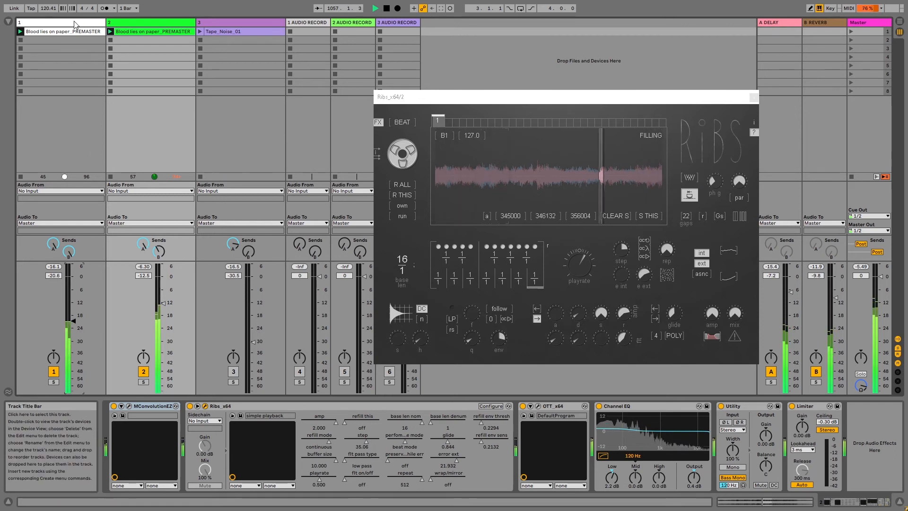
Close track 2's Ribs window, and inspect the filling buffer in track 1's Ribs before closing that window too.
{"action": "left_click", "coordinate": [753, 100]}
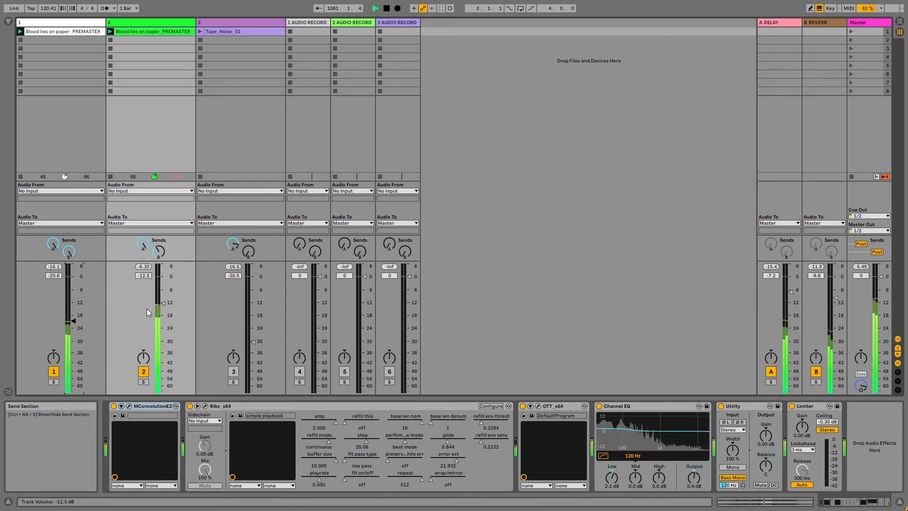
{"action": "left_click", "coordinate": [48, 25]}
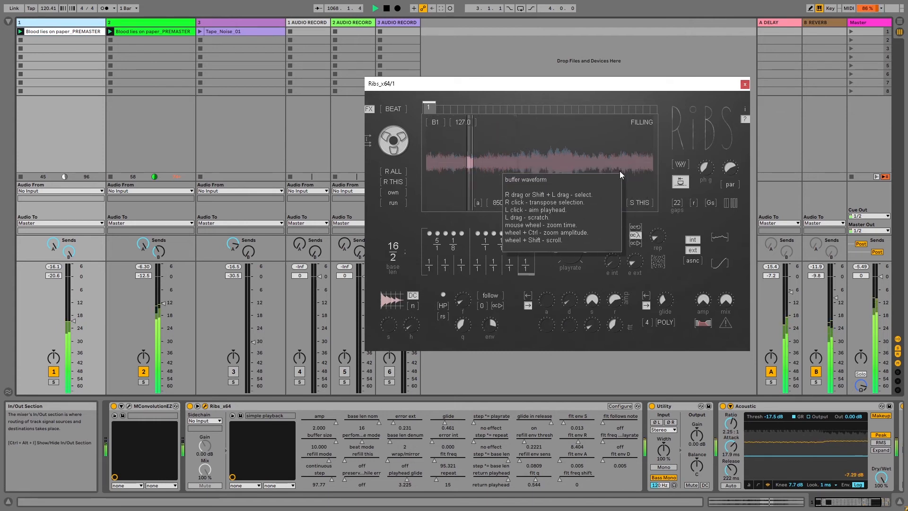
{"action": "left_click", "coordinate": [745, 84]}
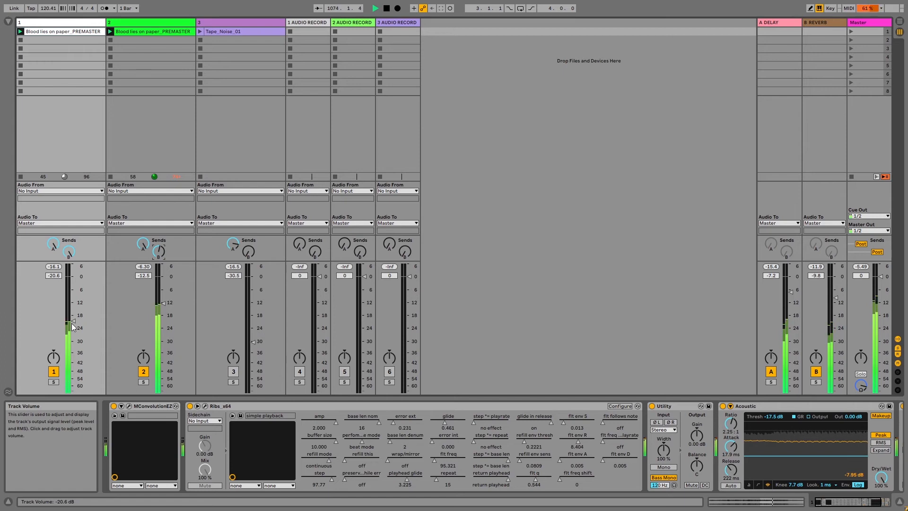
Activate track 3, launch its Tape_Noise_01 clip and set the track volume to -28.7 dB.
{"action": "left_click", "coordinate": [233, 372]}
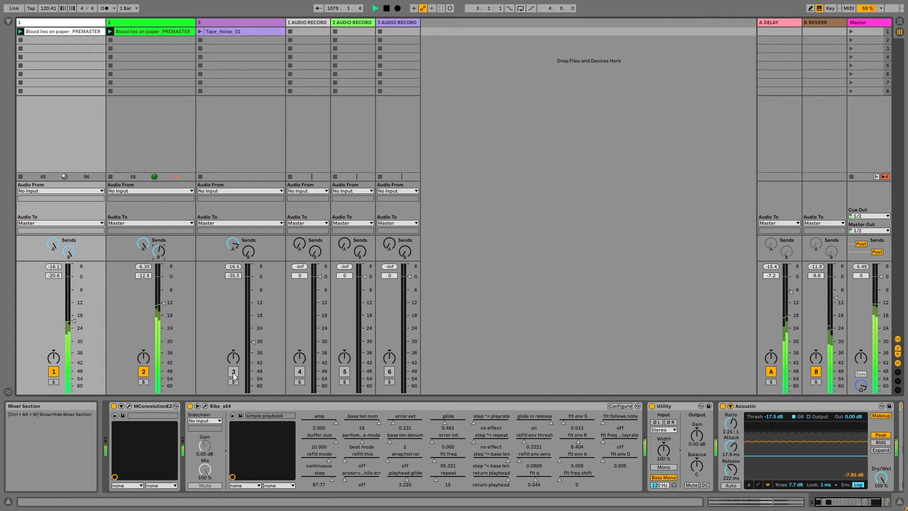
{"action": "left_click", "coordinate": [199, 33]}
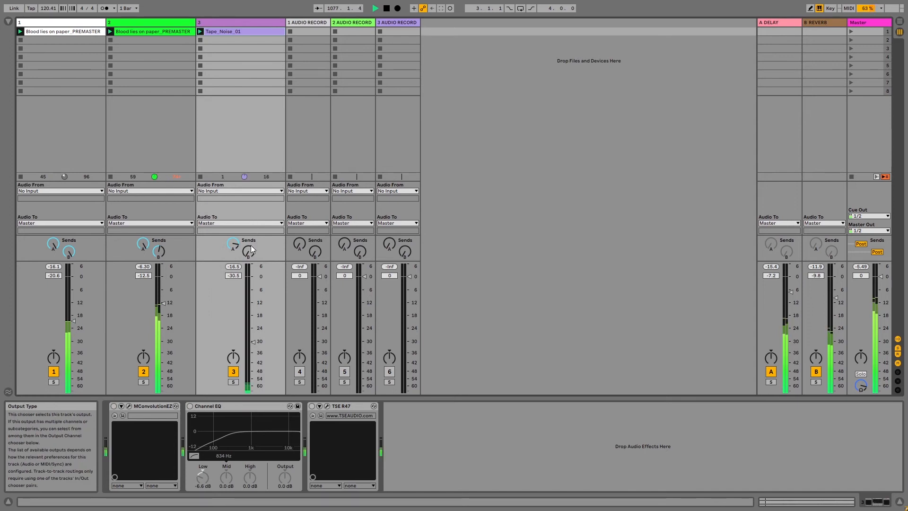
{"action": "left_click_drag", "start_coordinate": [251, 351], "coordinate": [252, 349]}
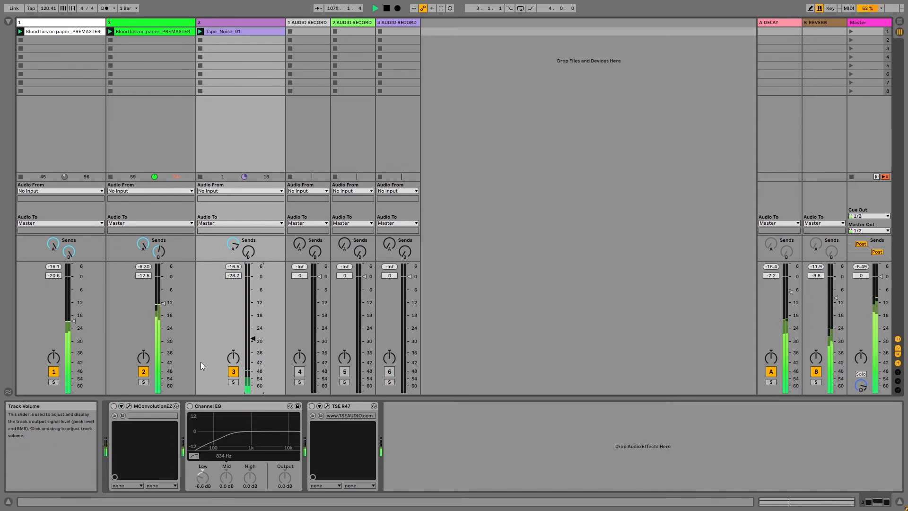
Enable track 3's MConvolutionEZ, Channel EQ and TSE R47 devices, and lower the track volume to -33.4 dB.
{"action": "left_click", "coordinate": [113, 406]}
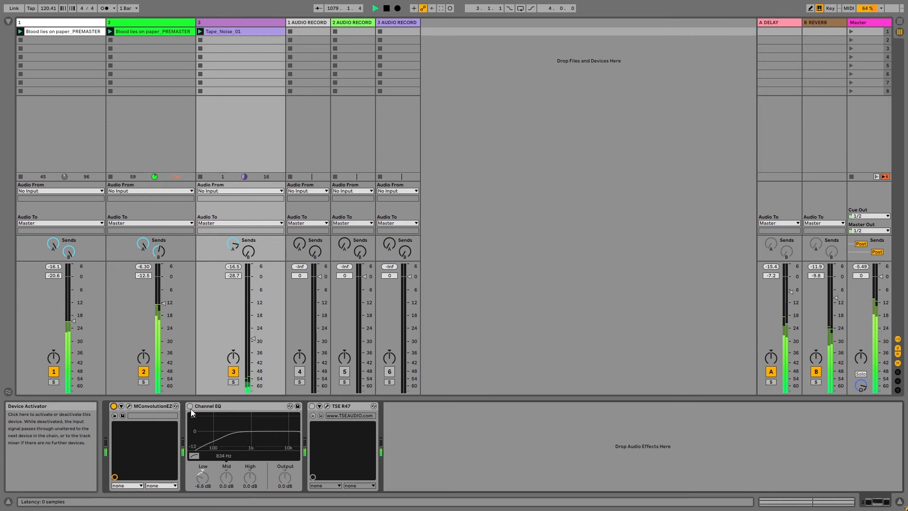
{"action": "left_click", "coordinate": [190, 408]}
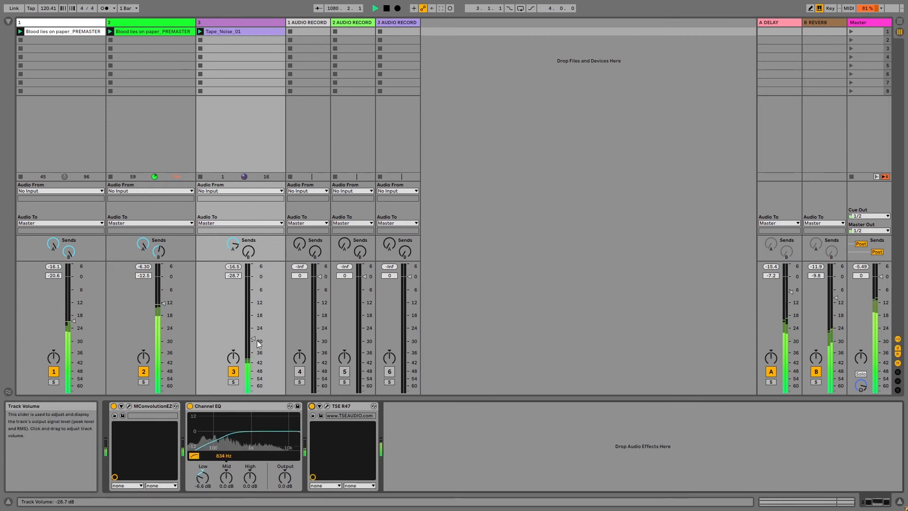
{"action": "left_click_drag", "start_coordinate": [251, 341], "coordinate": [251, 348]}
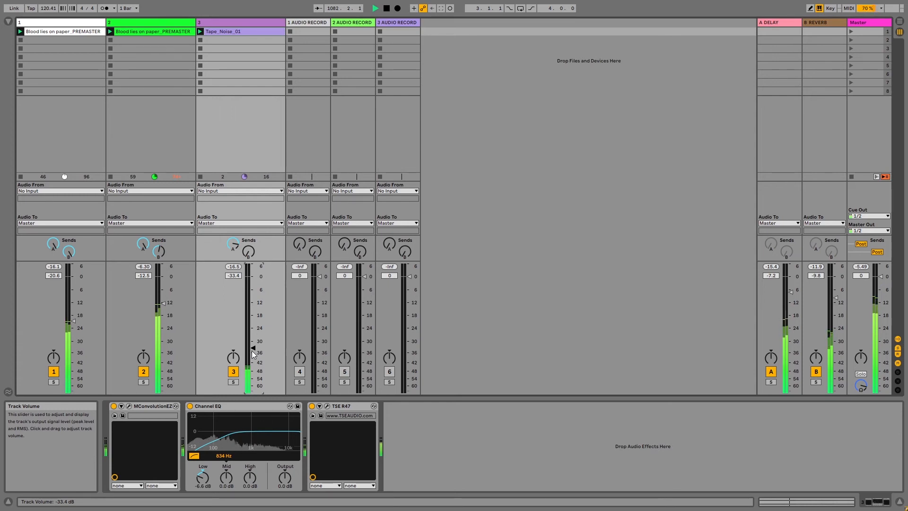
Dip track 2 to -21.5 dB and track 1 to -24.0 dB, and raise them to -12.2 dB and -19.5 dB.
{"action": "left_click_drag", "start_coordinate": [163, 303], "coordinate": [163, 323]}
{"action": "left_click_drag", "start_coordinate": [73, 321], "coordinate": [73, 328]}
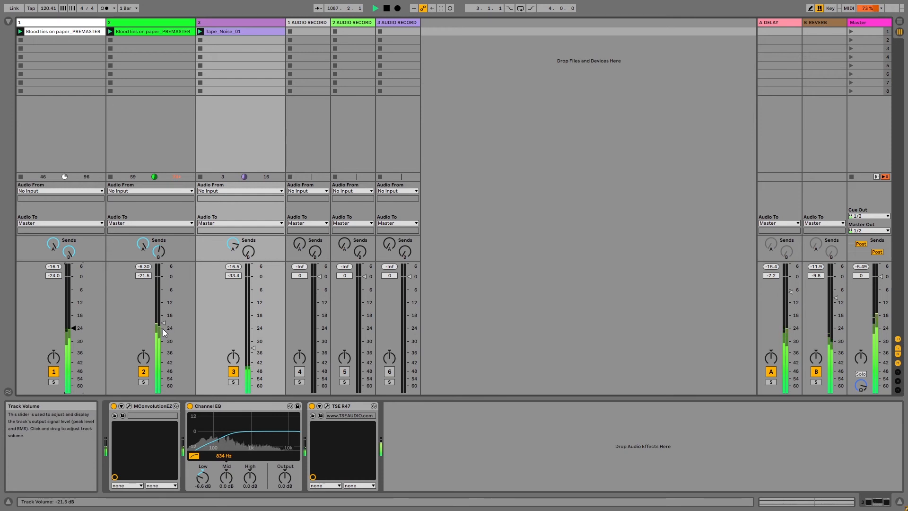
{"action": "left_click_drag", "start_coordinate": [163, 311], "coordinate": [163, 302]}
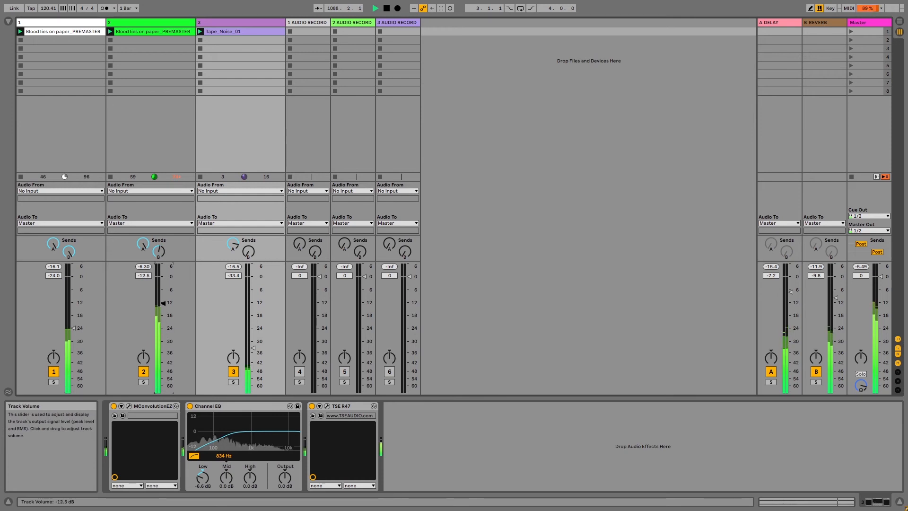
{"action": "left_click_drag", "start_coordinate": [73, 327], "coordinate": [74, 321]}
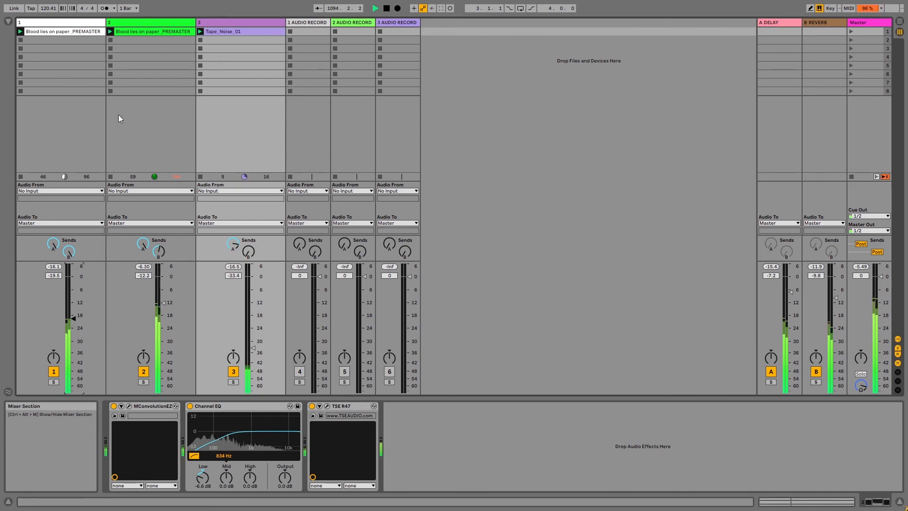
Show track 1's device chain, and ride track 2's volume down to -15.3 dB and up to -4.5 dB.
{"action": "left_click", "coordinate": [94, 23]}
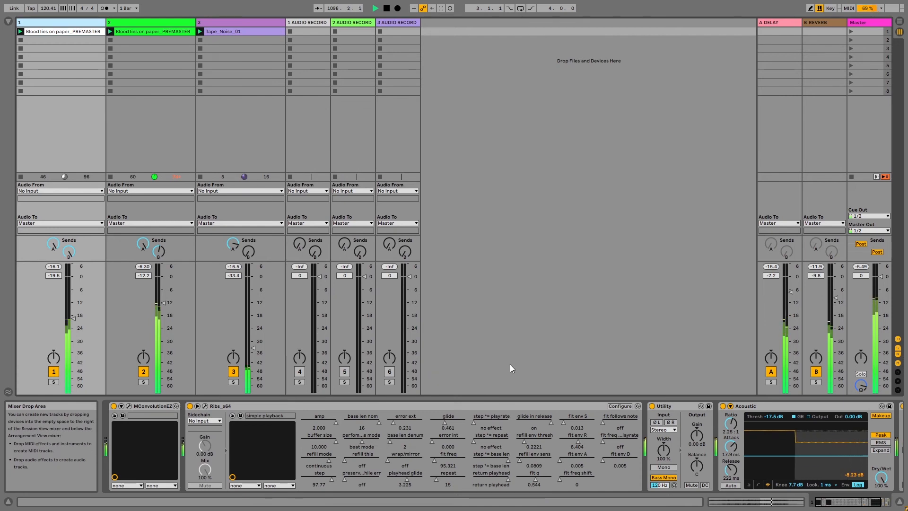
{"action": "left_click", "coordinate": [163, 305]}
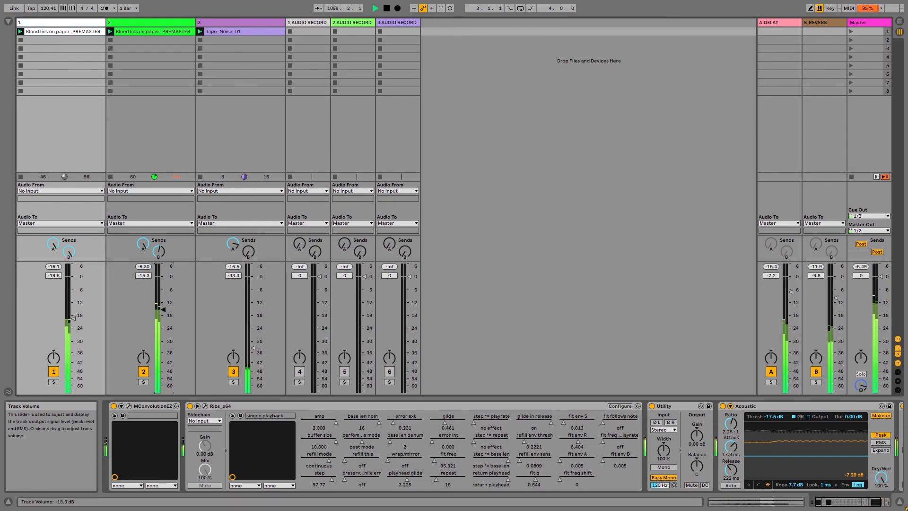
{"action": "left_click_drag", "start_coordinate": [163, 313], "coordinate": [163, 299]}
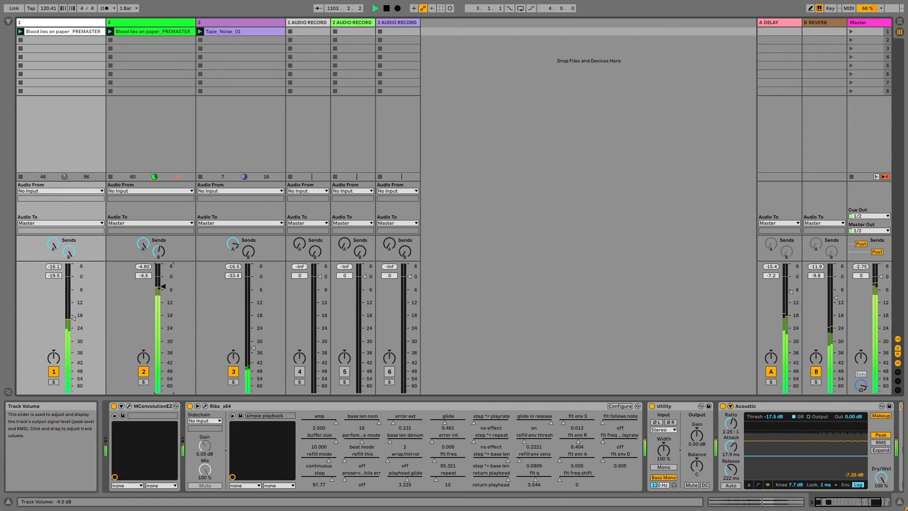
Mute and unmute the A Delay return, and solo track 2.
{"action": "left_click", "coordinate": [769, 373]}
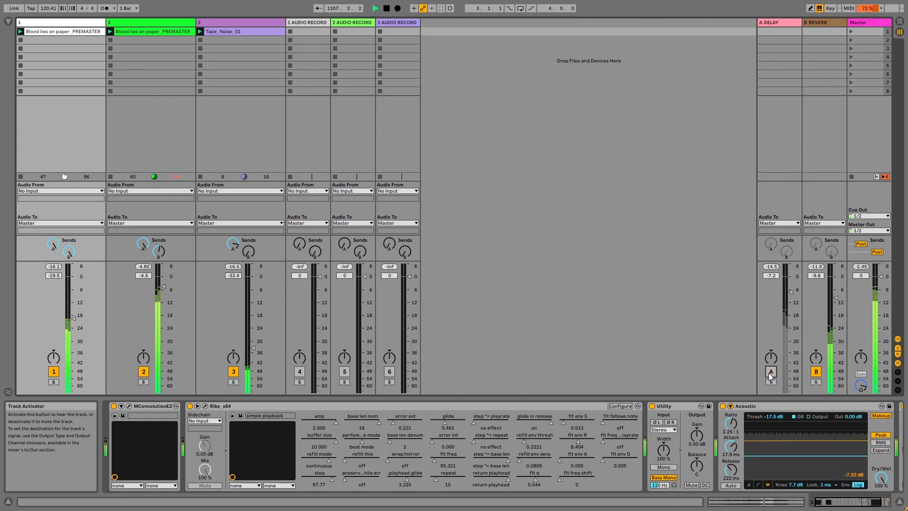
{"action": "left_click", "coordinate": [768, 373]}
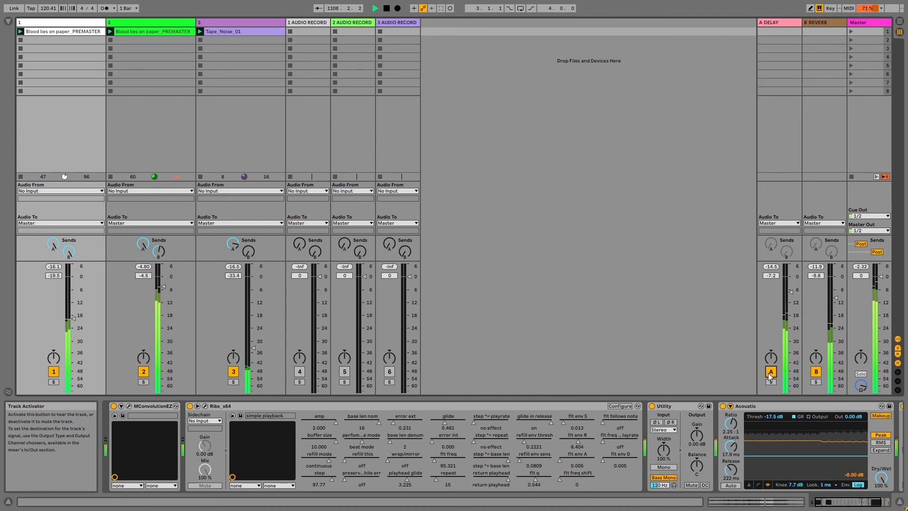
{"action": "left_click", "coordinate": [147, 379]}
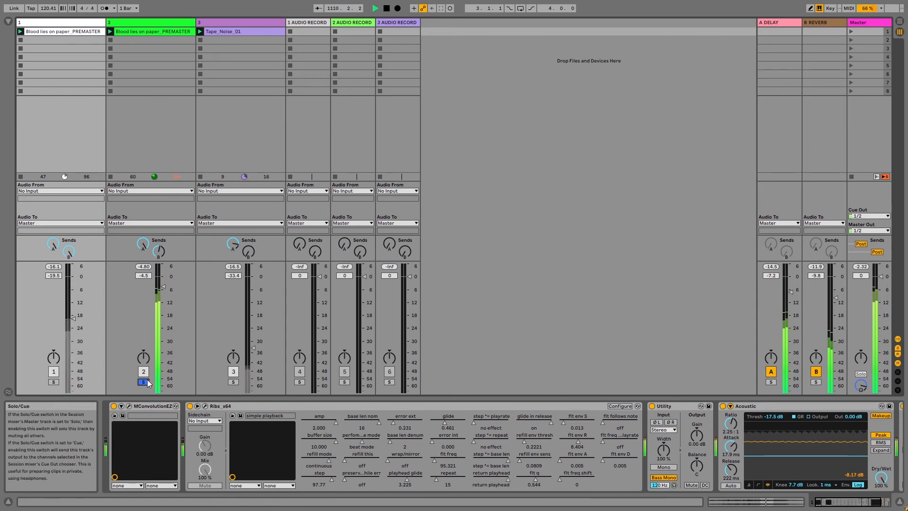
Take track 2 out of solo and raise track 1's volume to -14.4 dB.
{"action": "left_click", "coordinate": [147, 380]}
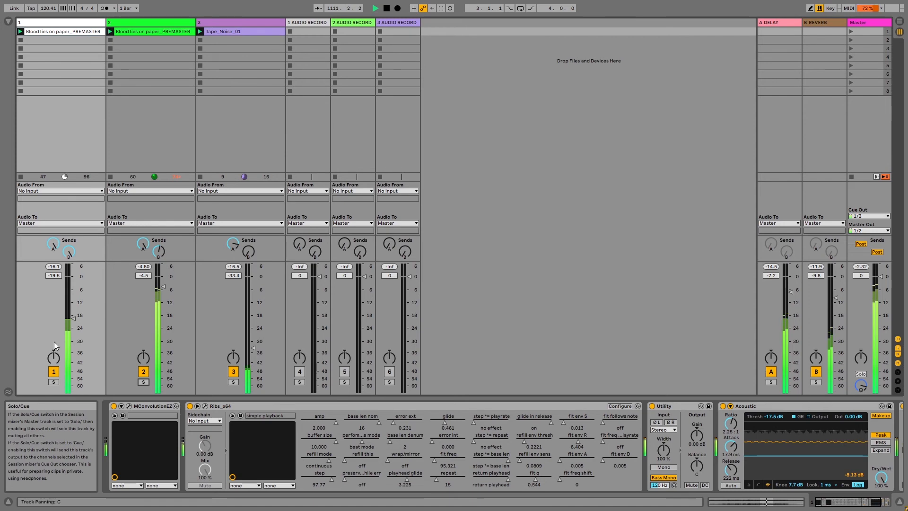
{"action": "left_click_drag", "start_coordinate": [72, 318], "coordinate": [72, 313]}
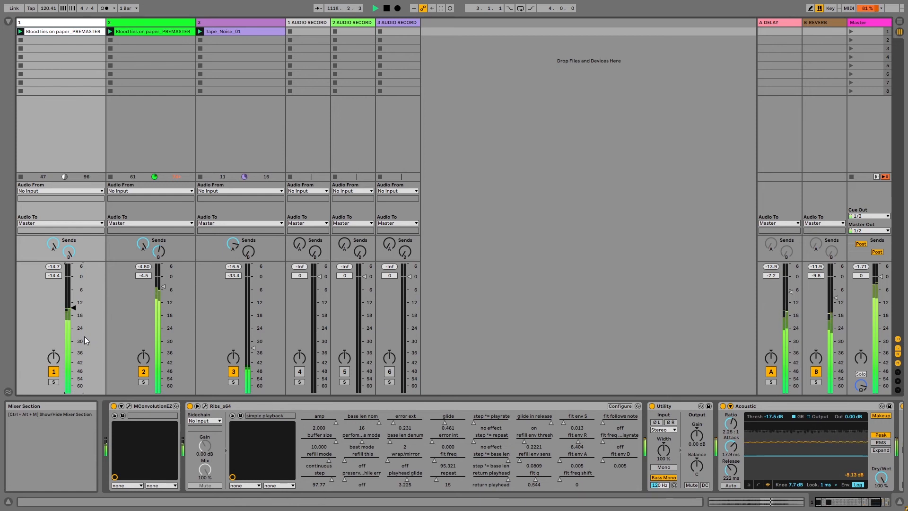
Raise track 3's volume in stages to -13.8 dB and pan the track to the right.
{"action": "left_click_drag", "start_coordinate": [260, 349], "coordinate": [260, 346]}
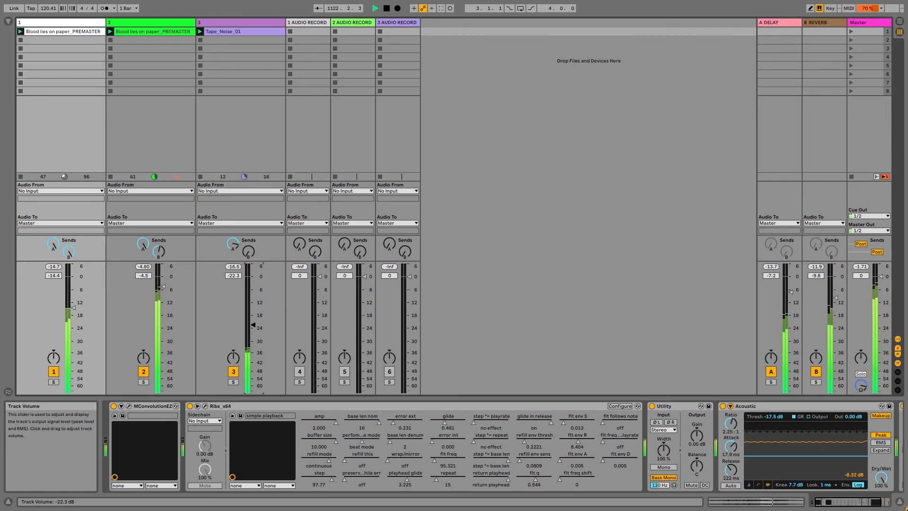
{"action": "left_click_drag", "start_coordinate": [253, 318], "coordinate": [253, 315]}
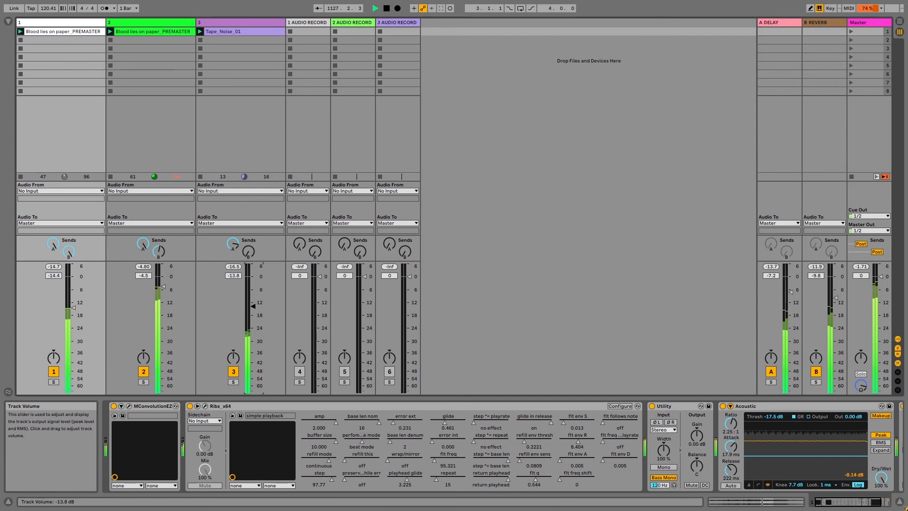
{"action": "left_click_drag", "start_coordinate": [233, 358], "coordinate": [233, 350]}
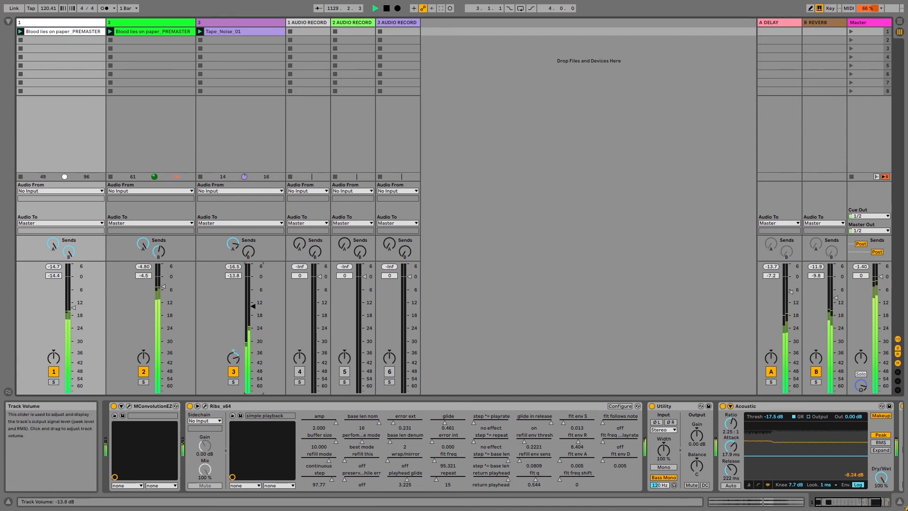
Lower the volumes of track 3 to -29.6 dB, track 1 to -24.5 dB and track 2 to -19.5 dB.
{"action": "left_click_drag", "start_coordinate": [253, 318], "coordinate": [253, 341]}
{"action": "left_click_drag", "start_coordinate": [161, 287], "coordinate": [161, 303]}
{"action": "left_click_drag", "start_coordinate": [74, 308], "coordinate": [74, 329]}
{"action": "left_click_drag", "start_coordinate": [165, 305], "coordinate": [165, 319]}
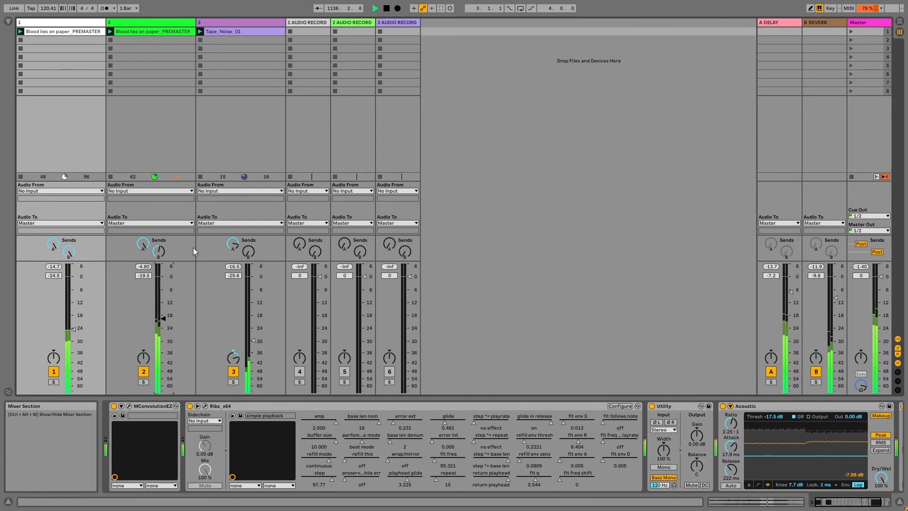
Show track 2's device chain, and solo and unsolo the track to hear it alone.
{"action": "left_click", "coordinate": [137, 28]}
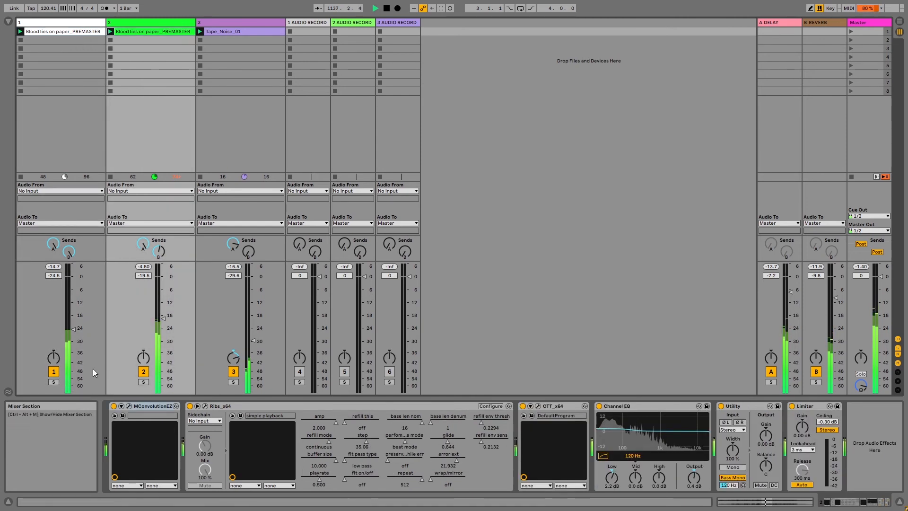
{"action": "left_click", "coordinate": [144, 382]}
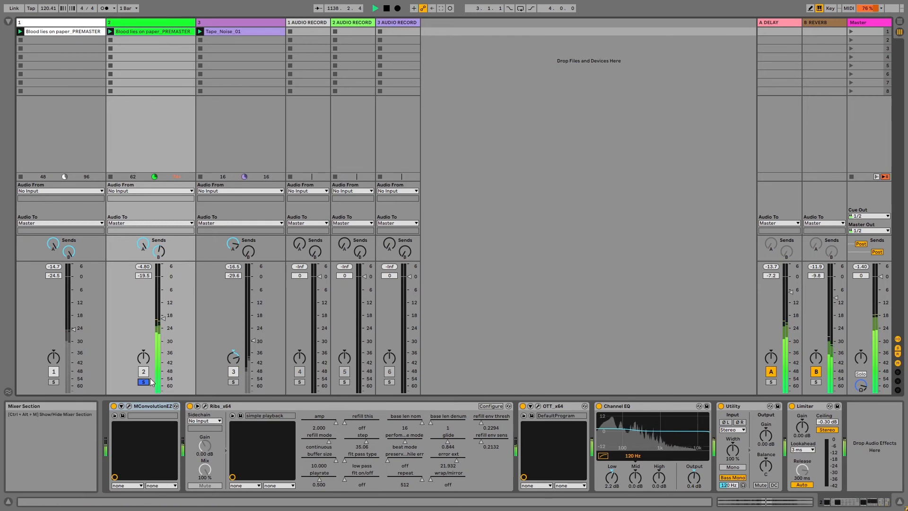
{"action": "left_click", "coordinate": [144, 381]}
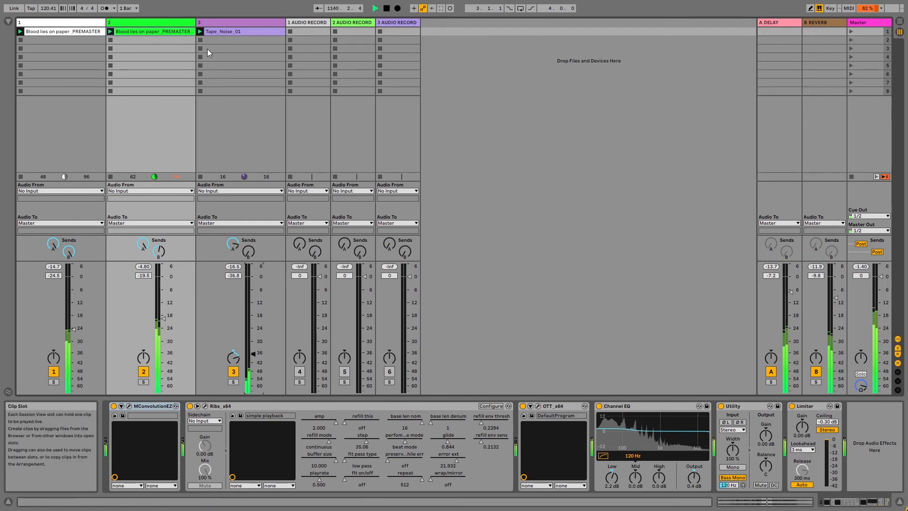
Stop track 3's tape noise clip and switch off its MConvolutionEZ, Channel EQ and TSE R47 devices.
{"action": "left_click", "coordinate": [201, 39]}
{"action": "left_click", "coordinate": [234, 19]}
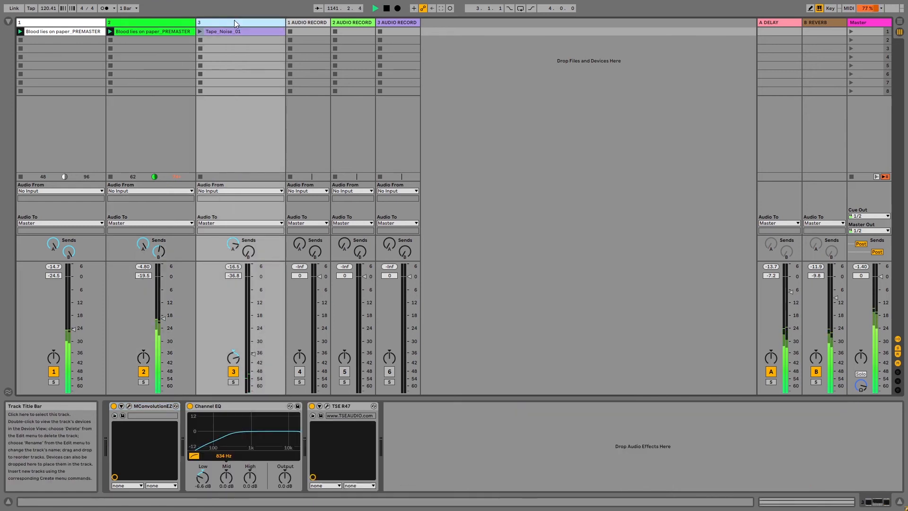
{"action": "left_click", "coordinate": [189, 406]}
{"action": "left_click", "coordinate": [311, 407]}
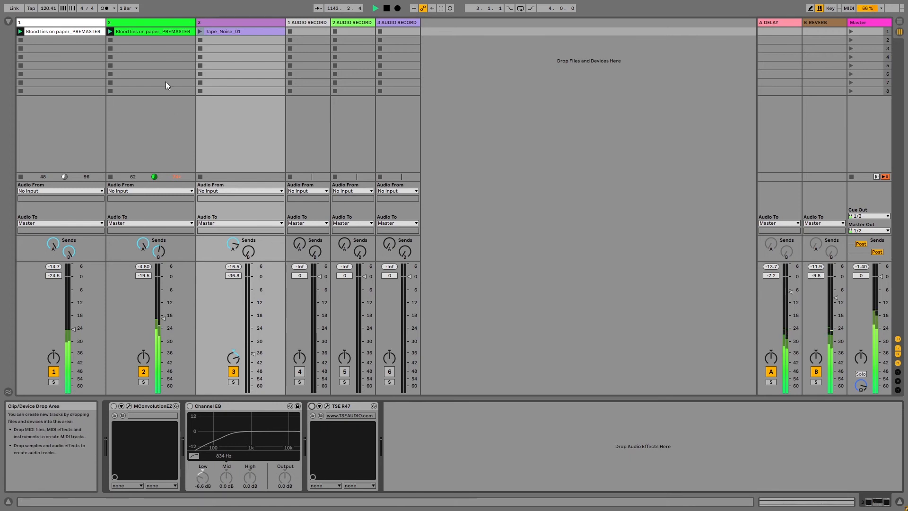
Show track 2's device chain, and lower track 2 to -26.3 dB and track 1 to -29.8 dB.
{"action": "left_click", "coordinate": [153, 25]}
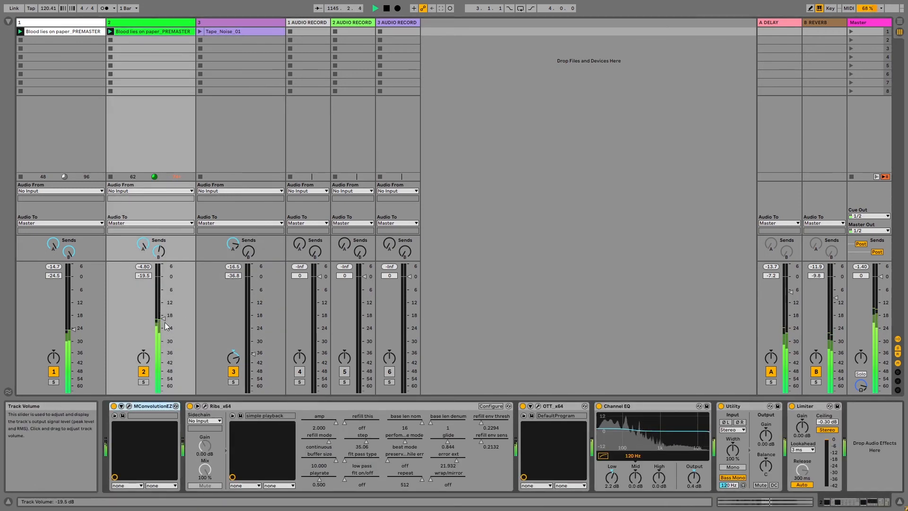
{"action": "left_click_drag", "start_coordinate": [166, 328], "coordinate": [166, 325]}
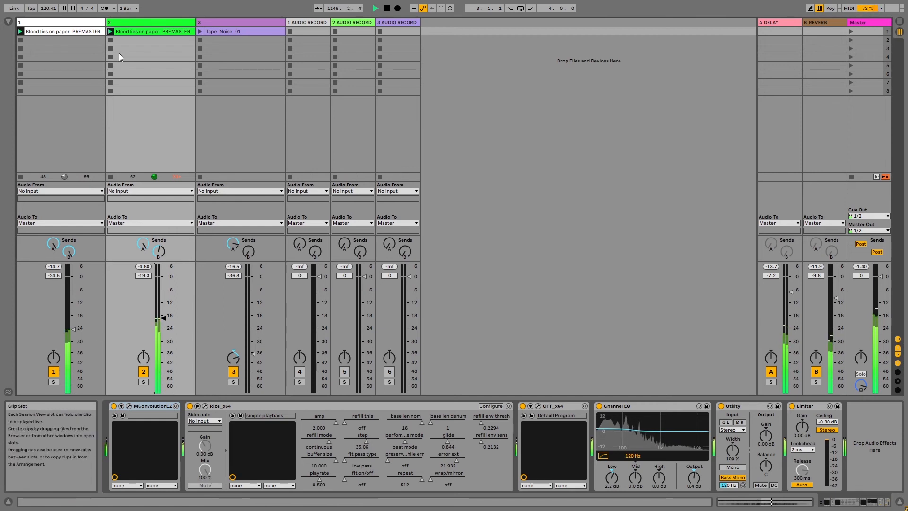
{"action": "left_click_drag", "start_coordinate": [163, 318], "coordinate": [163, 333]}
{"action": "left_click_drag", "start_coordinate": [62, 335], "coordinate": [62, 347]}
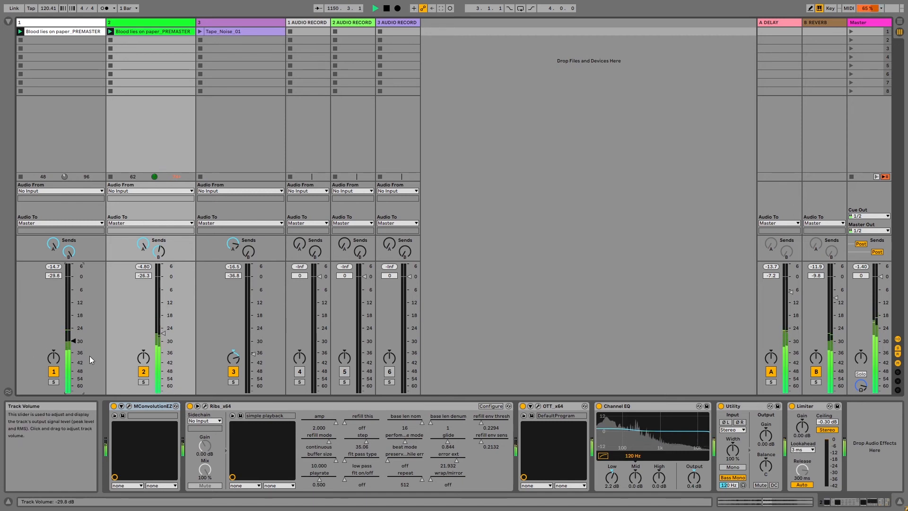
Open track 2's Ribs window, move its playback region start to 248996, and bring track 2's volume up to -10.3 dB.
{"action": "left_click", "coordinate": [205, 406]}
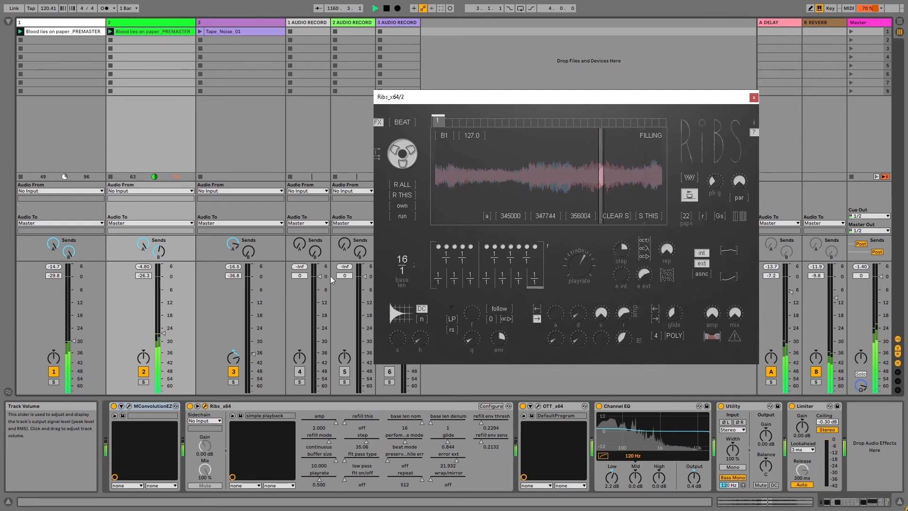
{"action": "left_click_drag", "start_coordinate": [164, 333], "coordinate": [163, 315]}
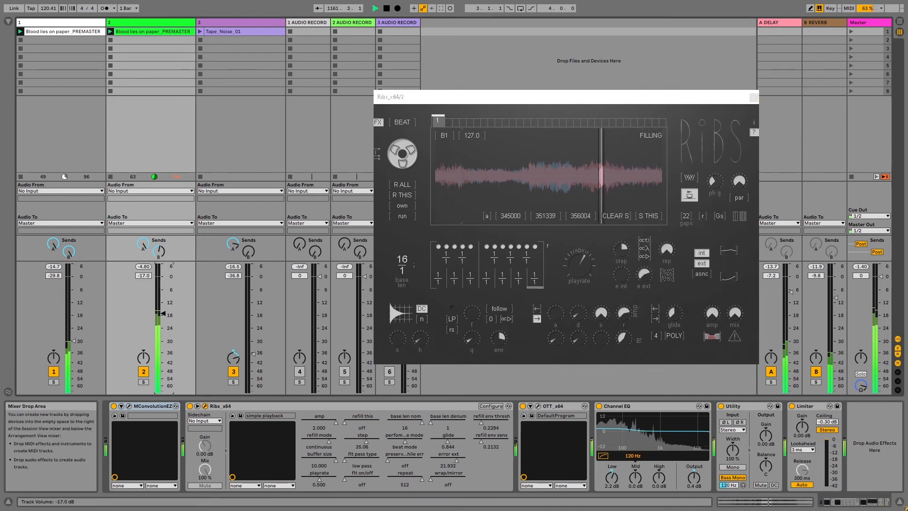
{"action": "left_click", "coordinate": [555, 191]}
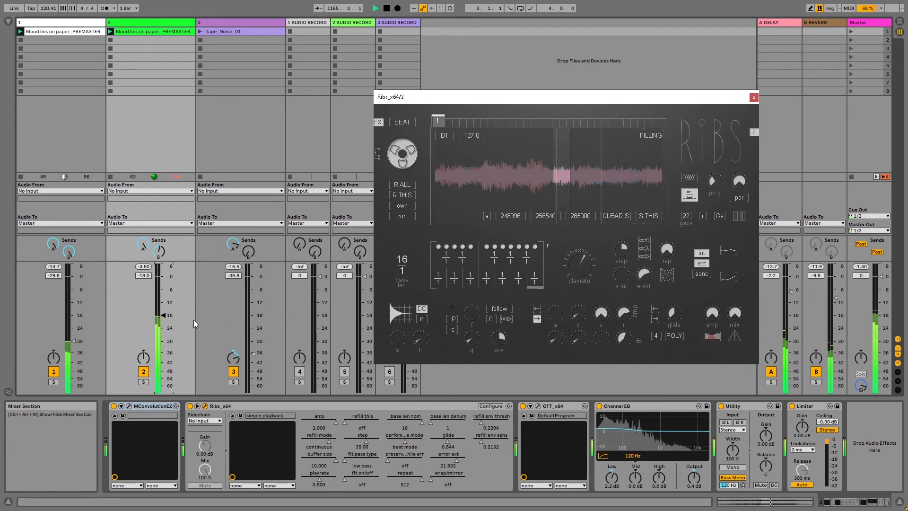
{"action": "left_click_drag", "start_coordinate": [163, 315], "coordinate": [163, 298]}
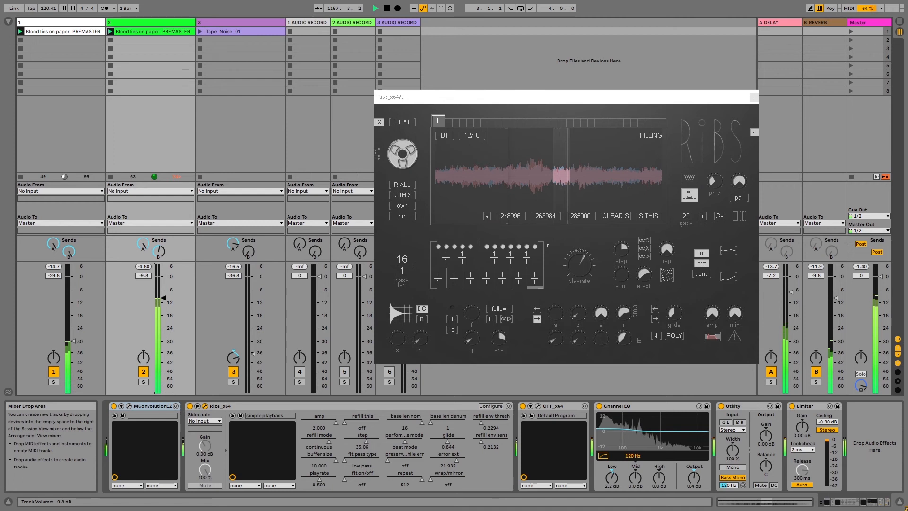
{"action": "left_click_drag", "start_coordinate": [163, 298], "coordinate": [163, 299]}
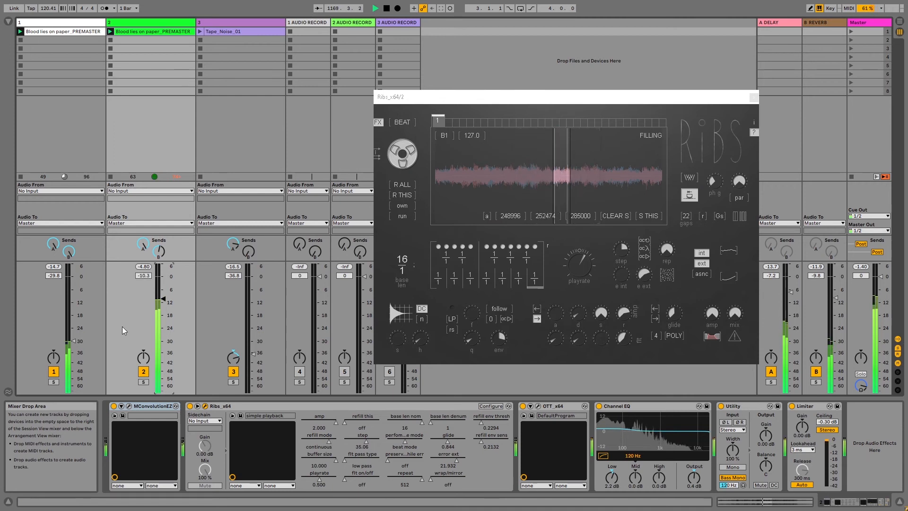
Raise track 1's volume gradually to -15.8 dB to blend it with the granulated track 2.
{"action": "left_click_drag", "start_coordinate": [73, 340], "coordinate": [73, 320]}
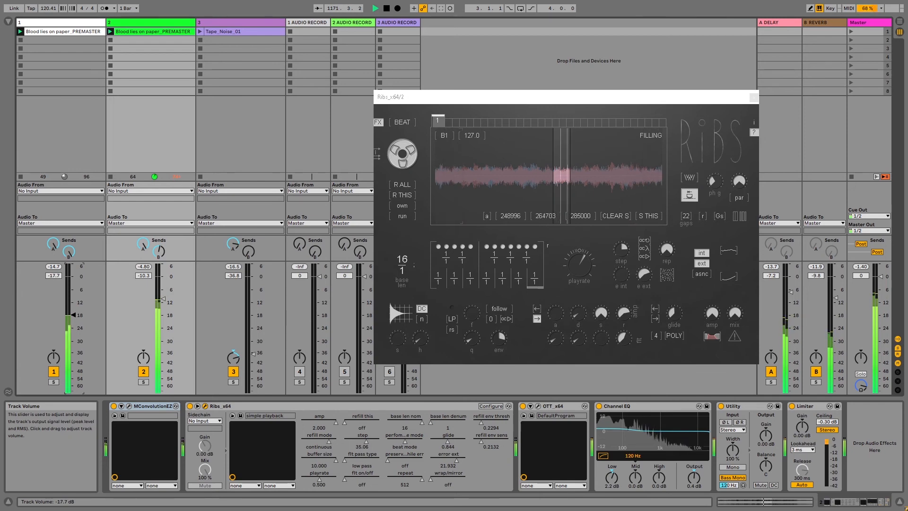
{"action": "left_click_drag", "start_coordinate": [73, 315], "coordinate": [73, 312]}
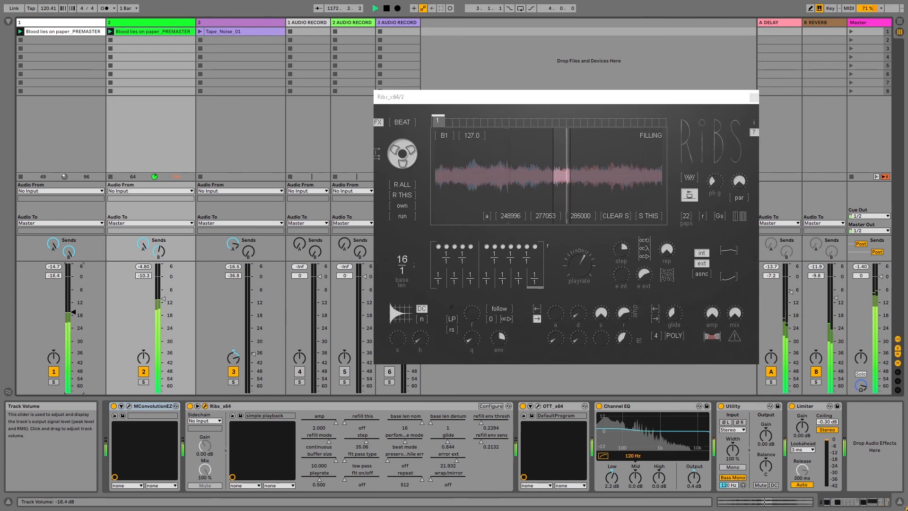
{"action": "left_click_drag", "start_coordinate": [74, 311], "coordinate": [73, 311]}
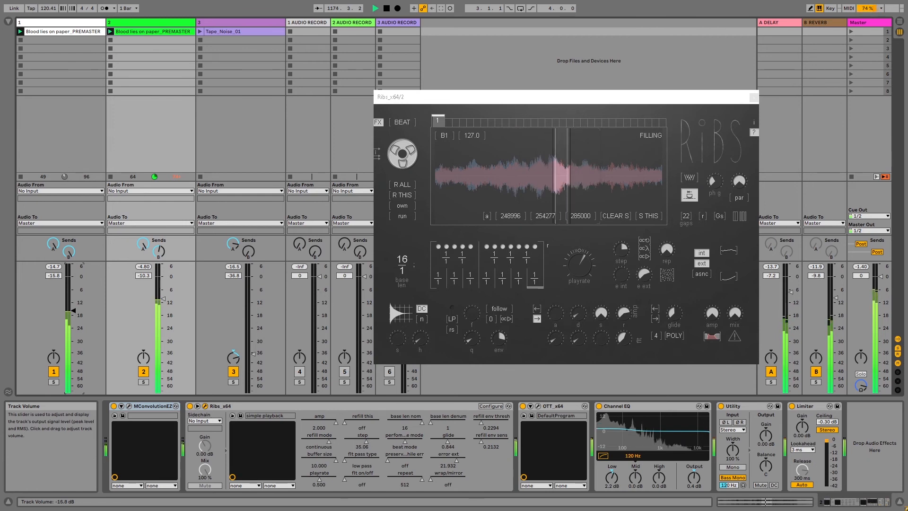
Lower track 2 to -27.6 dB and track 1 to -24.5 dB, and close the Ribs window.
{"action": "left_click_drag", "start_coordinate": [74, 311], "coordinate": [73, 354]}
{"action": "left_click_drag", "start_coordinate": [163, 299], "coordinate": [163, 336]}
{"action": "left_click_drag", "start_coordinate": [73, 358], "coordinate": [73, 331]}
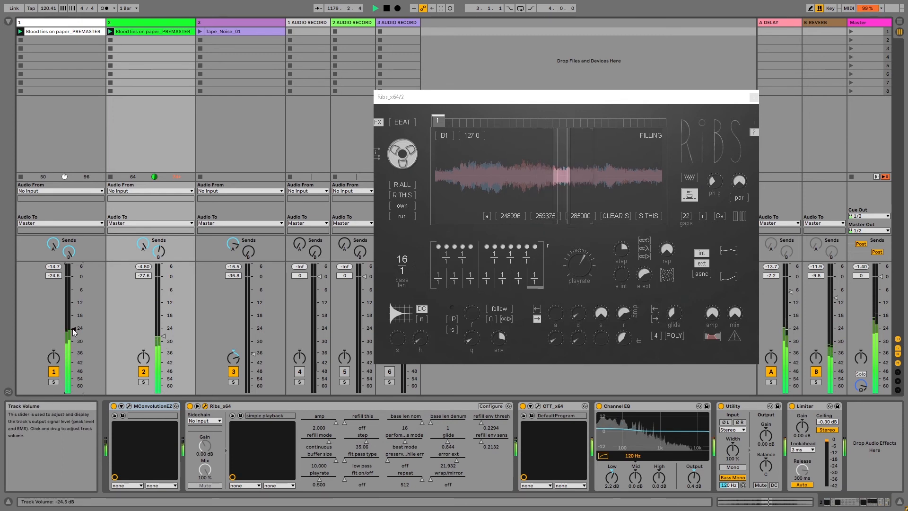
{"action": "left_click", "coordinate": [754, 97]}
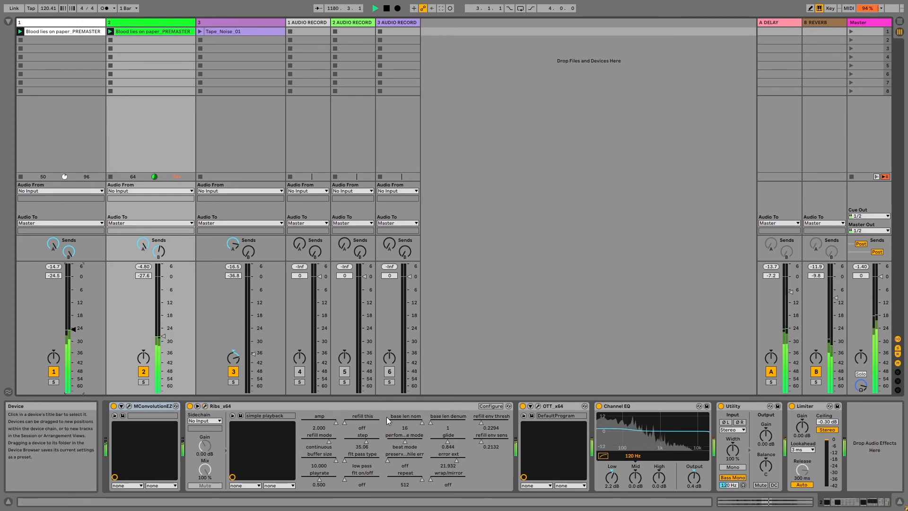
Mute and unmute track 2 for comparison, and lower track 1's volume to -31.0 dB.
{"action": "left_click", "coordinate": [143, 375]}
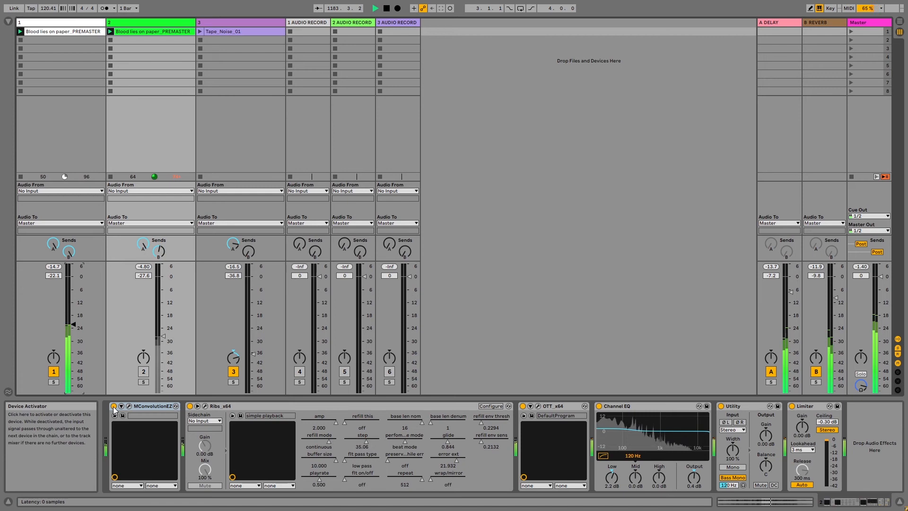
{"action": "left_click", "coordinate": [144, 372]}
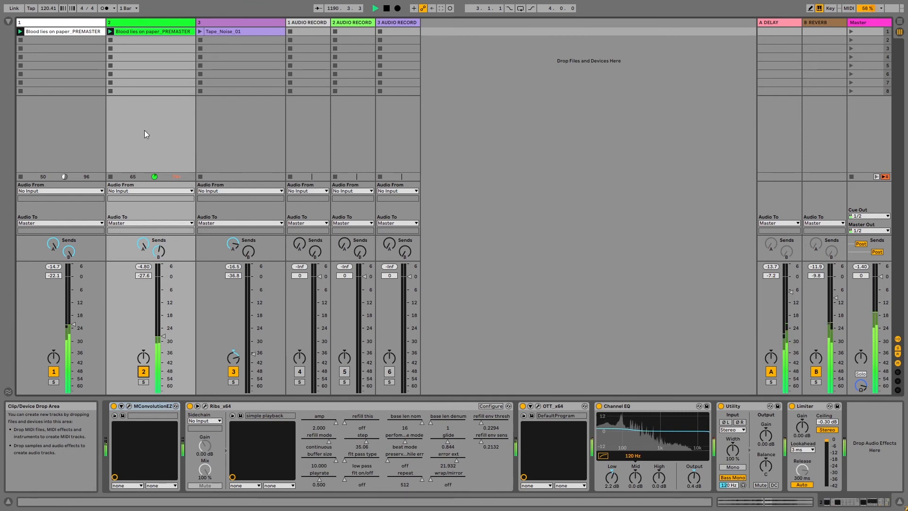
{"action": "left_click_drag", "start_coordinate": [72, 324], "coordinate": [73, 343]}
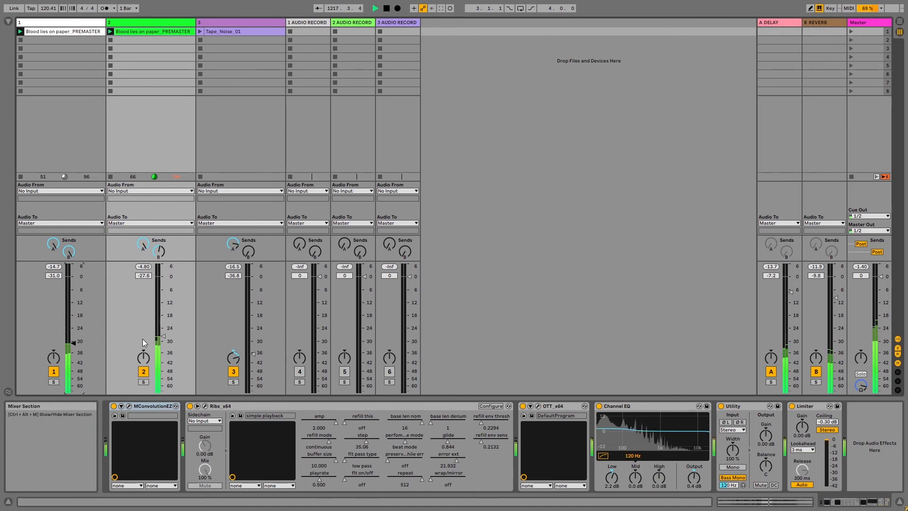
Mute track 2 and switch off its MConvolutionEZ and Ribs devices.
{"action": "left_click", "coordinate": [143, 371]}
{"action": "left_click", "coordinate": [114, 406]}
{"action": "left_click", "coordinate": [189, 405]}
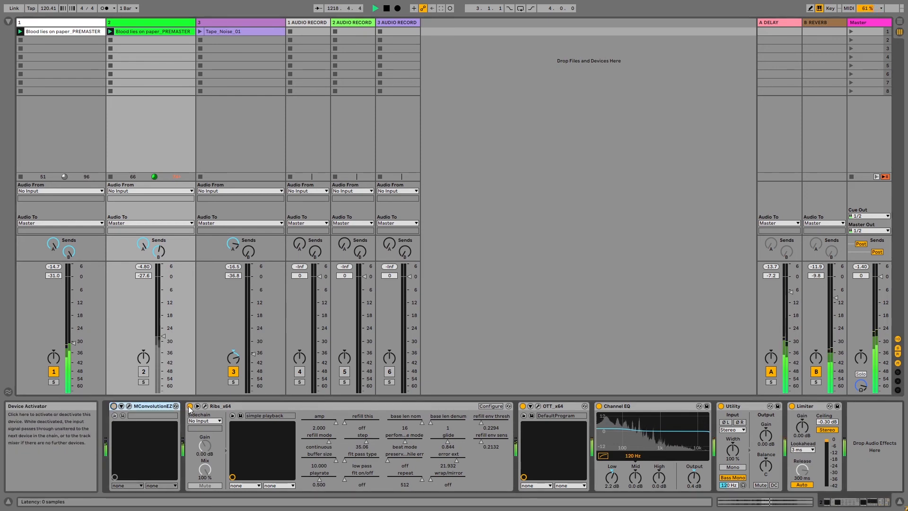
Solo and unsolo track 1, and raise its volume to -26.5 dB.
{"action": "left_click", "coordinate": [53, 381]}
{"action": "left_click", "coordinate": [53, 381]}
{"action": "left_click_drag", "start_coordinate": [73, 342], "coordinate": [73, 333]}
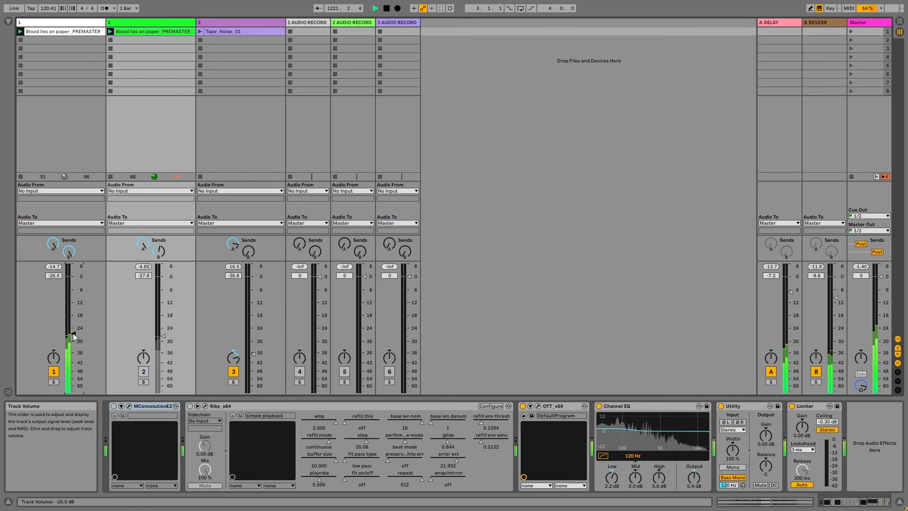
Switch off track 1's MConvolutionEZ and Ribs devices and raise the track volume to -14.7 dB.
{"action": "left_click", "coordinate": [49, 24]}
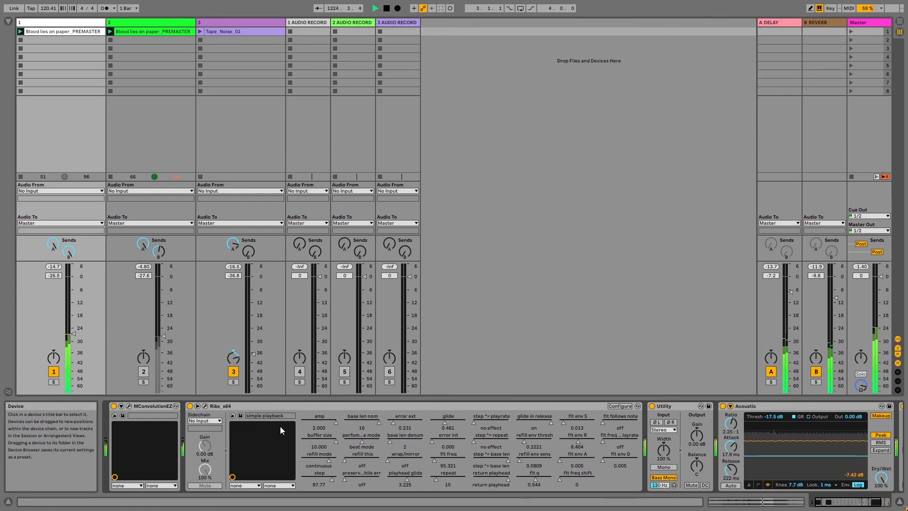
{"action": "left_click", "coordinate": [114, 406]}
{"action": "left_click", "coordinate": [190, 406]}
{"action": "left_click_drag", "start_coordinate": [75, 335], "coordinate": [75, 308]}
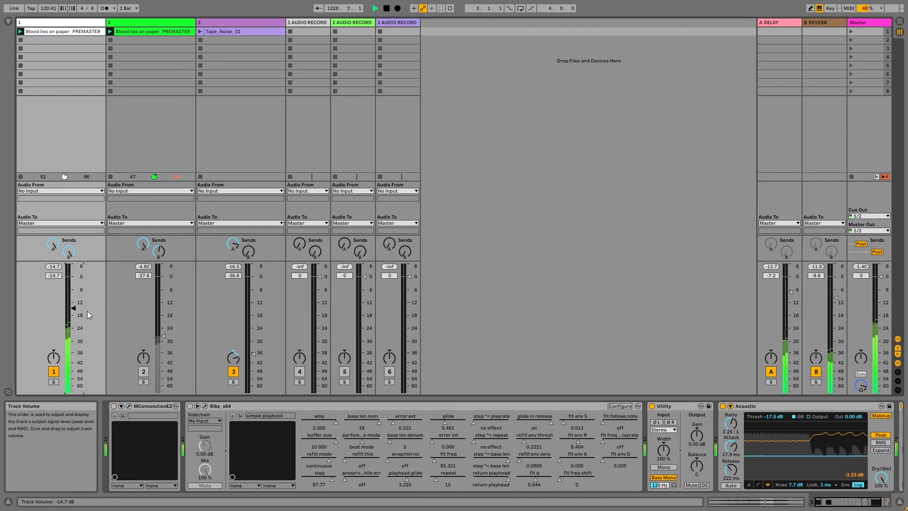
Turn off the A Delay and B Reverb returns and raise track 1's volume to -7.0 dB.
{"action": "left_click", "coordinate": [770, 371]}
{"action": "left_click", "coordinate": [815, 371]}
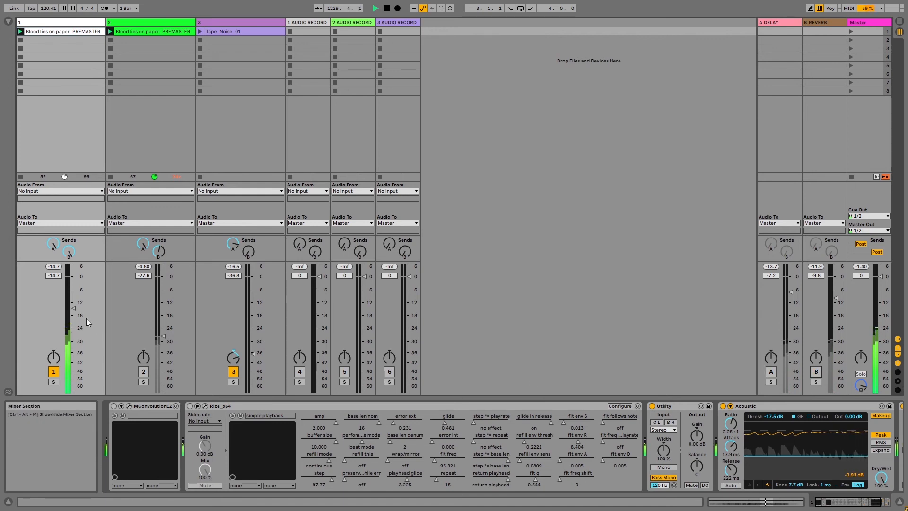
{"action": "left_click_drag", "start_coordinate": [72, 310], "coordinate": [73, 291]}
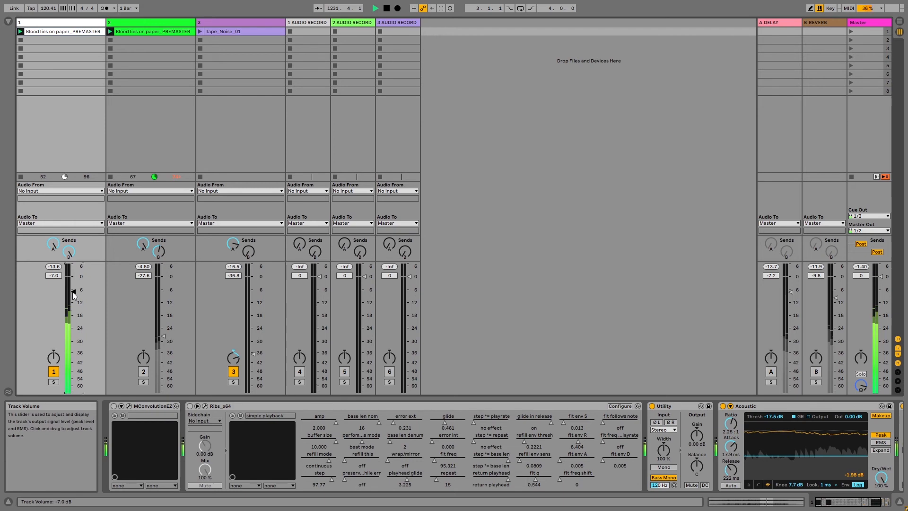
Show track 1's clip in an enlarged sample editor and lower the track volume to -9.6 dB.
{"action": "left_click", "coordinate": [58, 33]}
{"action": "left_click_drag", "start_coordinate": [558, 359], "coordinate": [556, 234]}
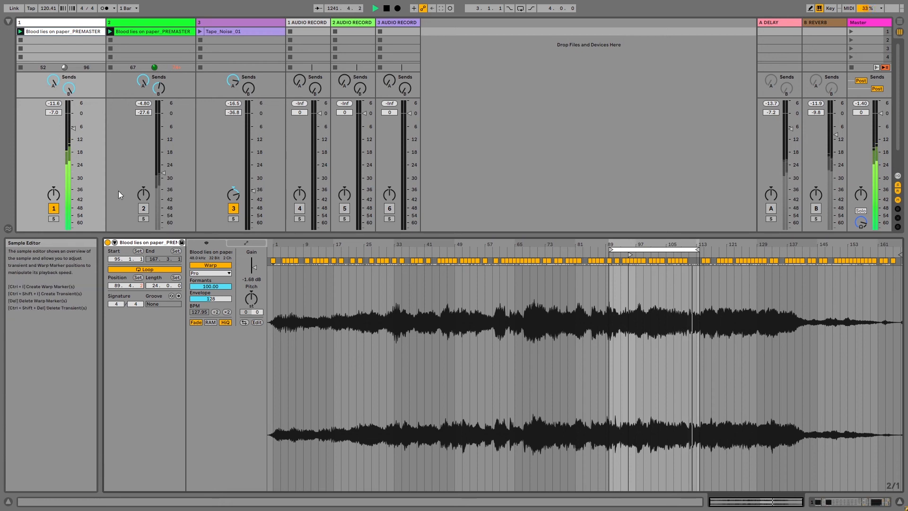
{"action": "left_click_drag", "start_coordinate": [75, 129], "coordinate": [75, 134]}
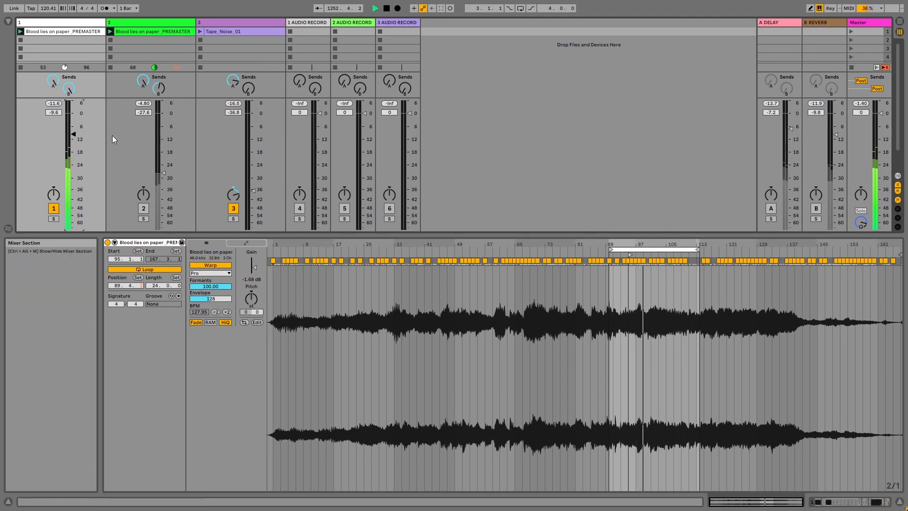
Switch track 1's MConvolutionEZ back on, open its window, and lower the track volume to -14.7 dB.
{"action": "left_click_drag", "start_coordinate": [76, 133], "coordinate": [76, 135]}
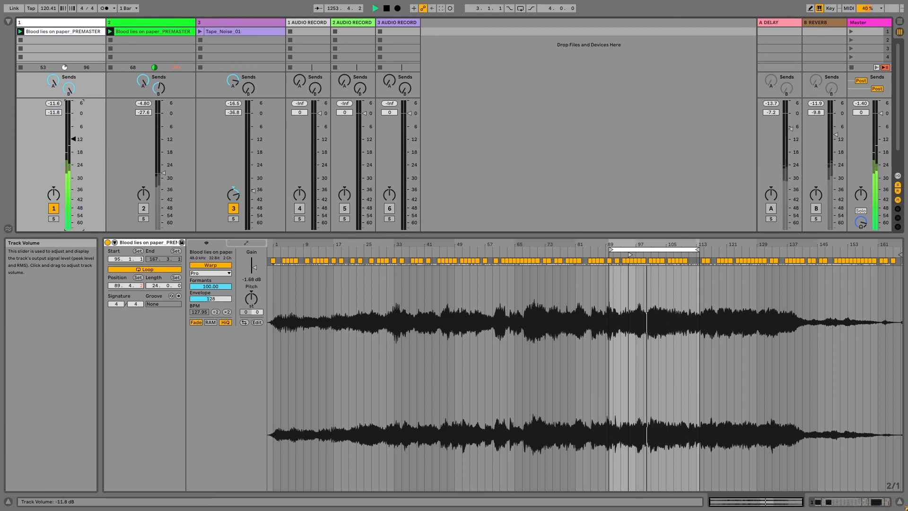
{"action": "left_click_drag", "start_coordinate": [75, 133], "coordinate": [74, 136]}
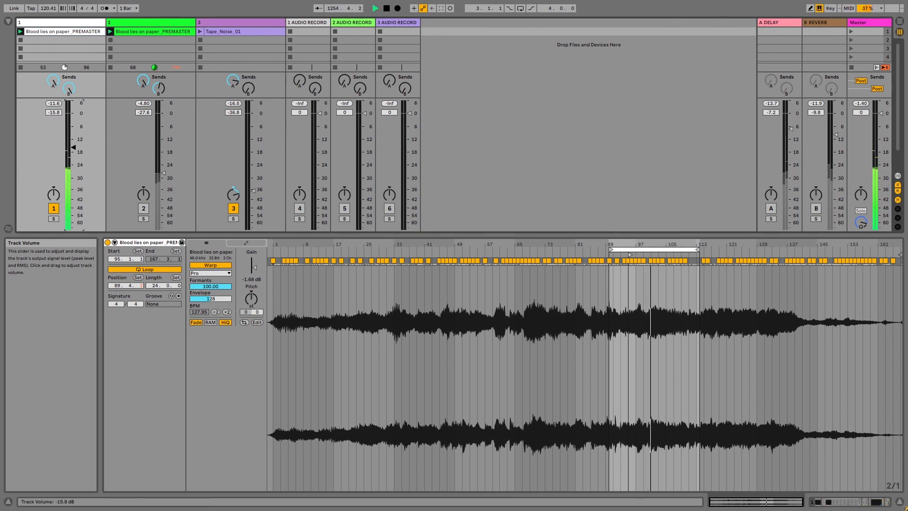
{"action": "double_click", "coordinate": [81, 22]}
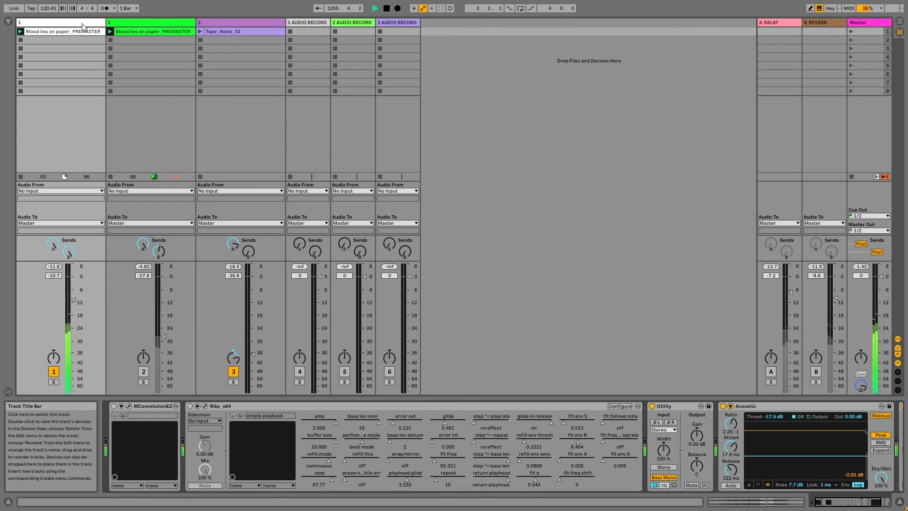
{"action": "left_click", "coordinate": [114, 406]}
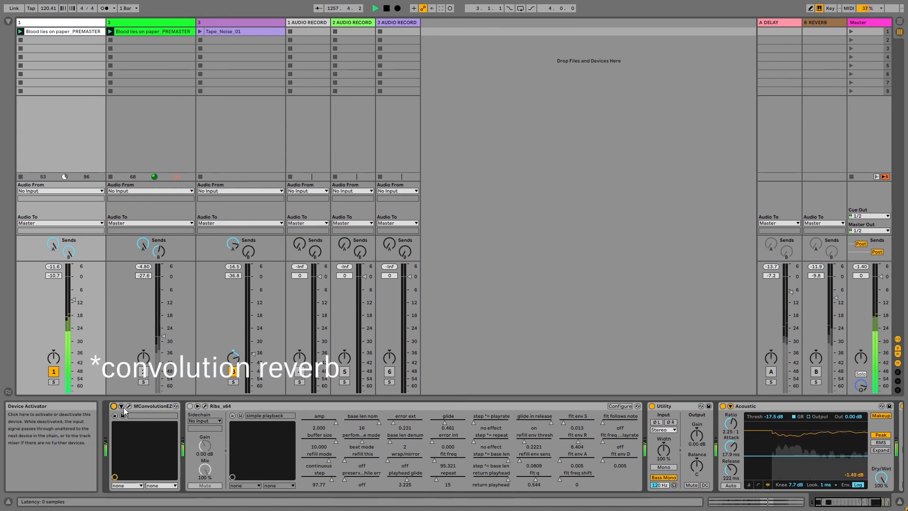
{"action": "left_click", "coordinate": [128, 407]}
{"action": "left_click_drag", "start_coordinate": [73, 300], "coordinate": [73, 305]}
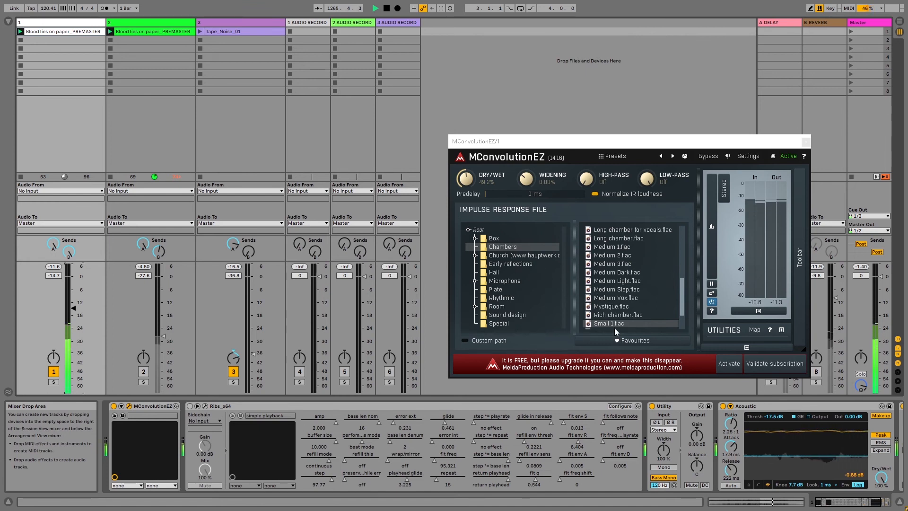
Load the Chambers impulse response Rich chamber.flac in MConvolutionEZ, close the plug-in, and set track 1's volume to -12.7 dB.
{"action": "left_click_drag", "start_coordinate": [680, 288], "coordinate": [680, 300]}
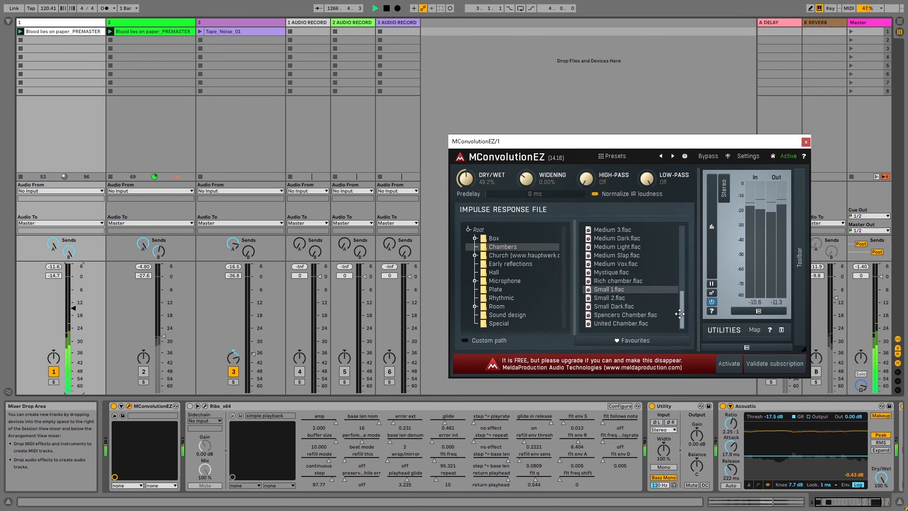
{"action": "left_click", "coordinate": [614, 283]}
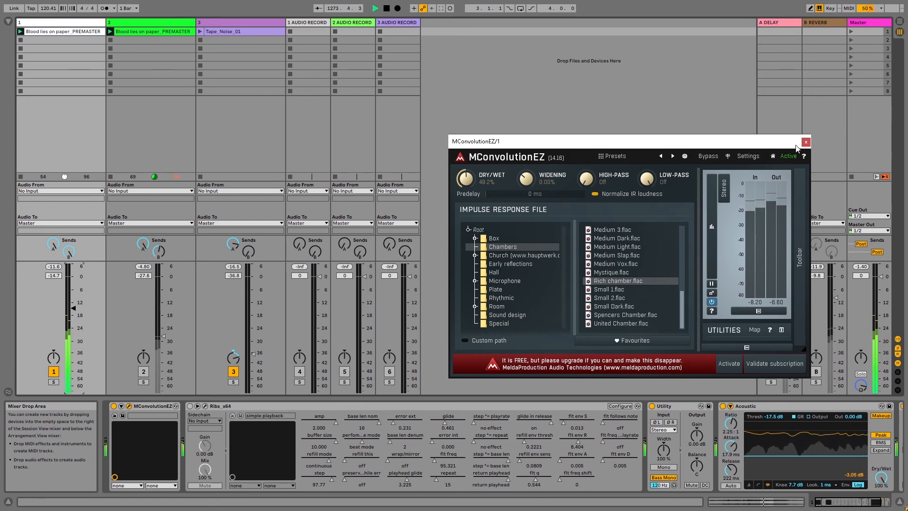
{"action": "left_click_drag", "start_coordinate": [74, 308], "coordinate": [73, 303]}
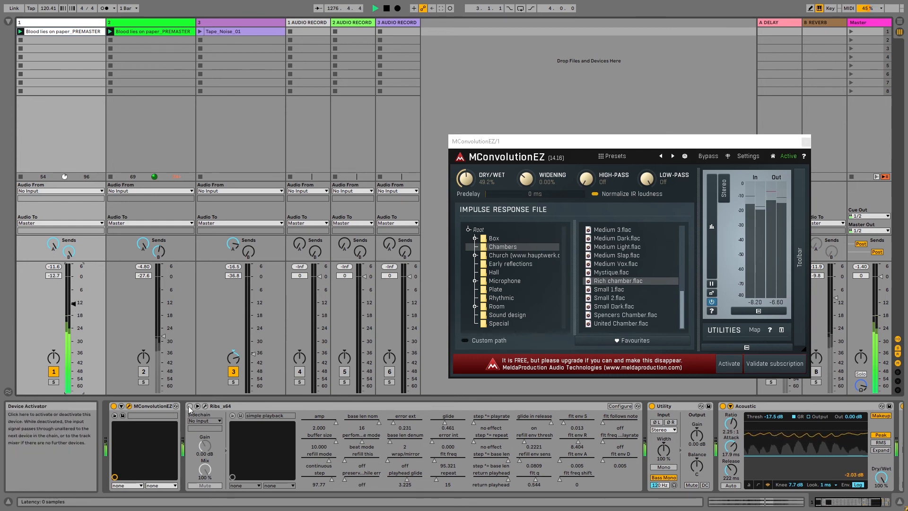
{"action": "left_click", "coordinate": [806, 141]}
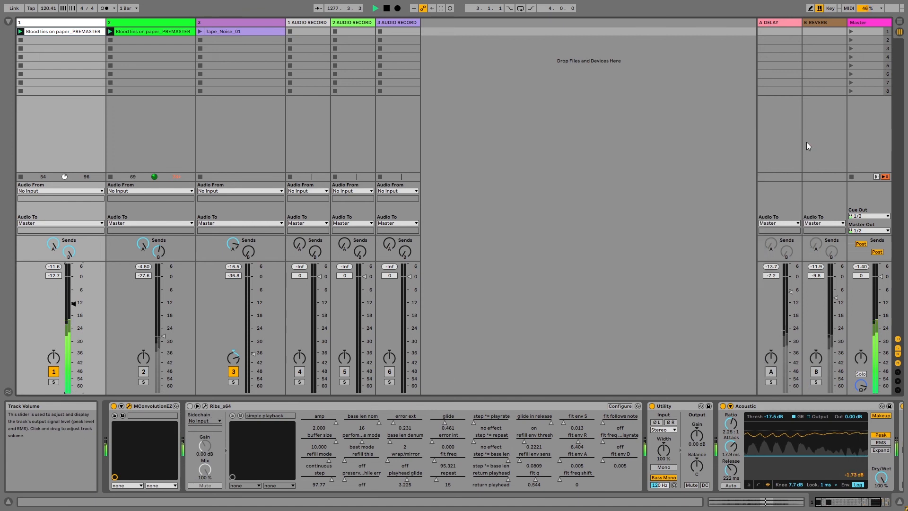
Switch track 1's Ribs and the A Delay and B Reverb returns back on, with track 1's volume at -16.9 dB.
{"action": "left_click", "coordinate": [189, 407]}
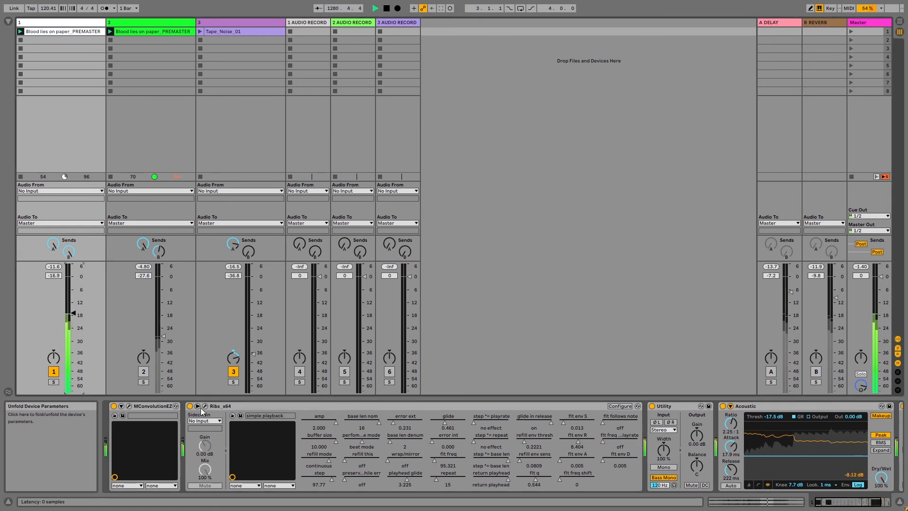
{"action": "left_click", "coordinate": [770, 371]}
{"action": "left_click", "coordinate": [816, 372]}
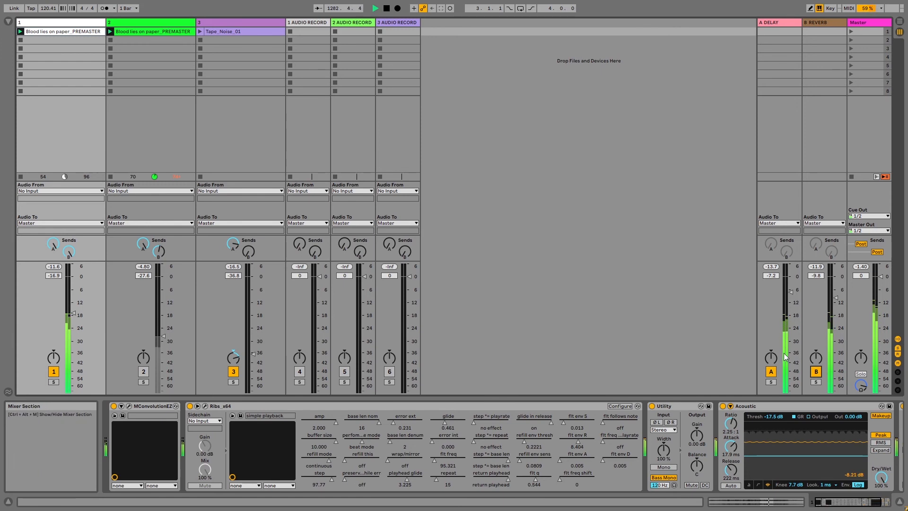
Lower the A Delay return to -15.3 dB, the B Reverb return to -19.5 dB and track 1 to -21.7 dB.
{"action": "left_click_drag", "start_coordinate": [793, 297], "coordinate": [836, 318]}
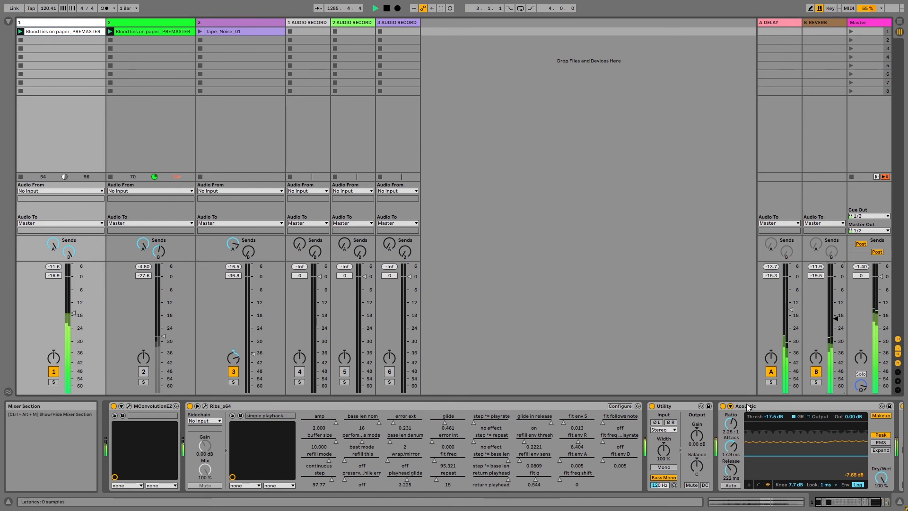
{"action": "left_click_drag", "start_coordinate": [73, 313], "coordinate": [73, 327]}
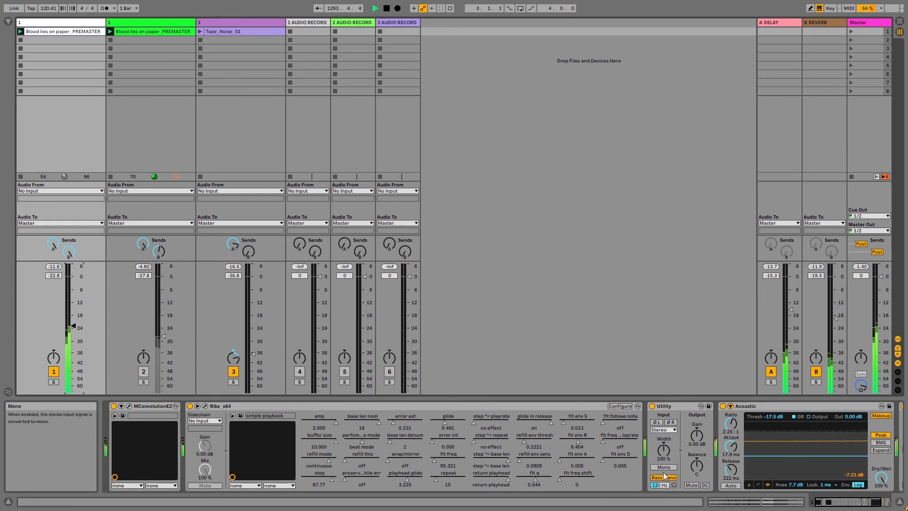
{"action": "left_click_drag", "start_coordinate": [871, 502], "coordinate": [881, 502]}
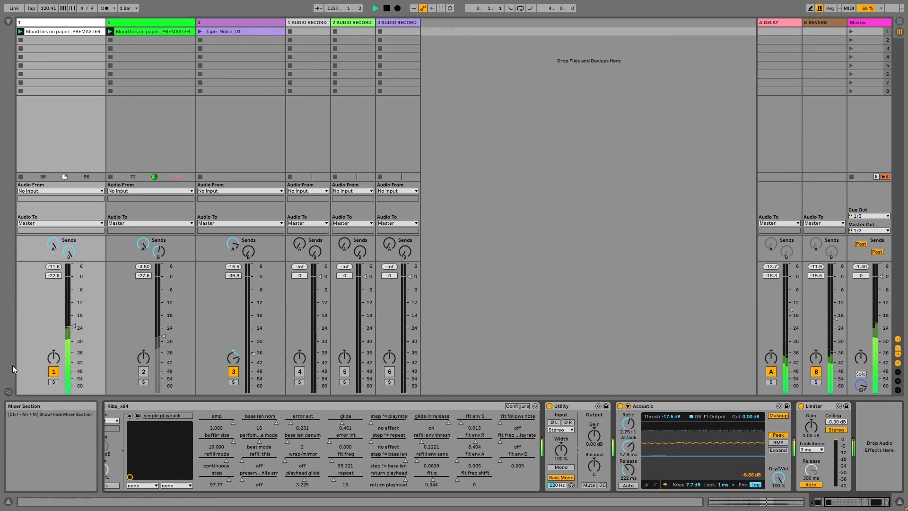
{"action": "left_click_drag", "start_coordinate": [73, 325], "coordinate": [74, 323]}
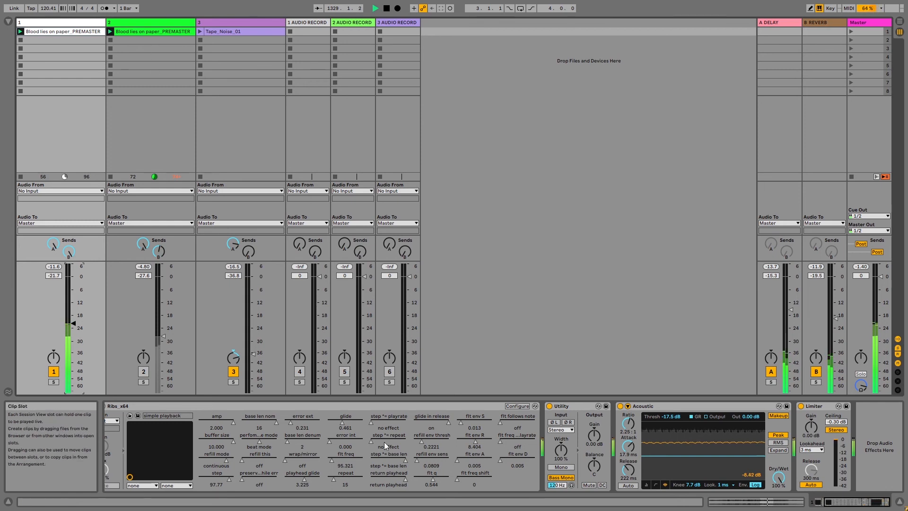
Activate track 2 and raise the low gain of its Channel EQ to 11 dB.
{"action": "left_click", "coordinate": [153, 24]}
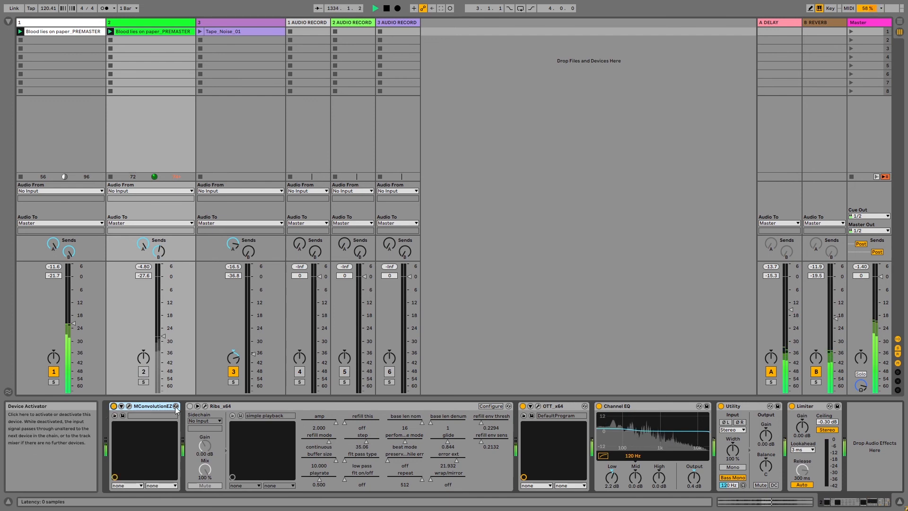
{"action": "left_click", "coordinate": [143, 371]}
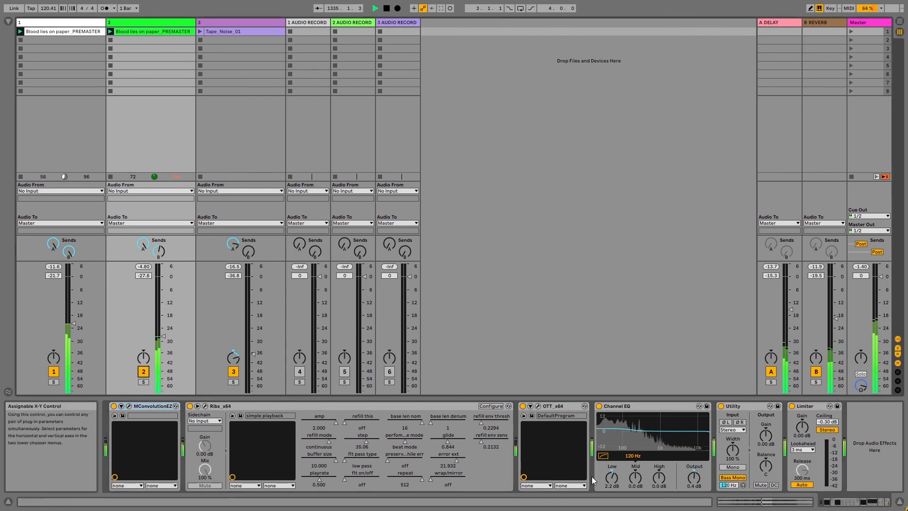
{"action": "left_click_drag", "start_coordinate": [612, 478], "coordinate": [612, 454]}
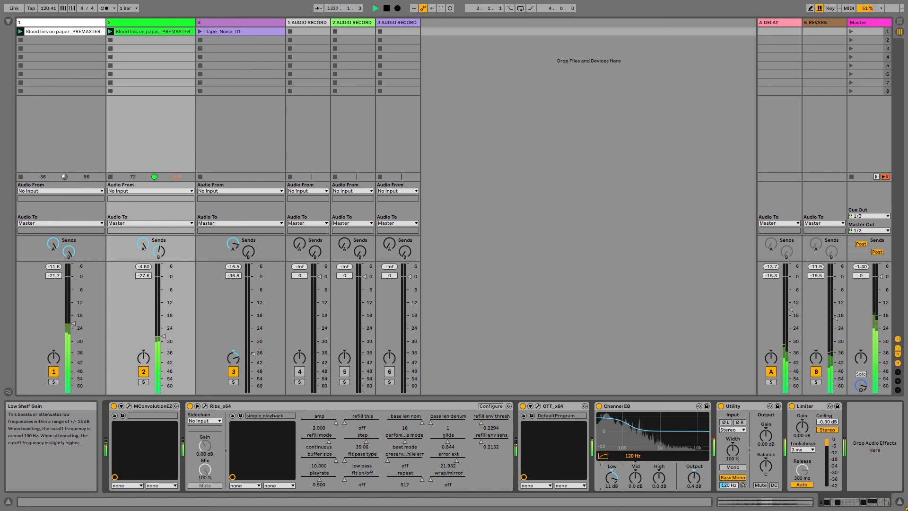
Inspect track 2's OTT compressor settings and briefly bypass the device to compare the sound.
{"action": "left_click", "coordinate": [538, 407]}
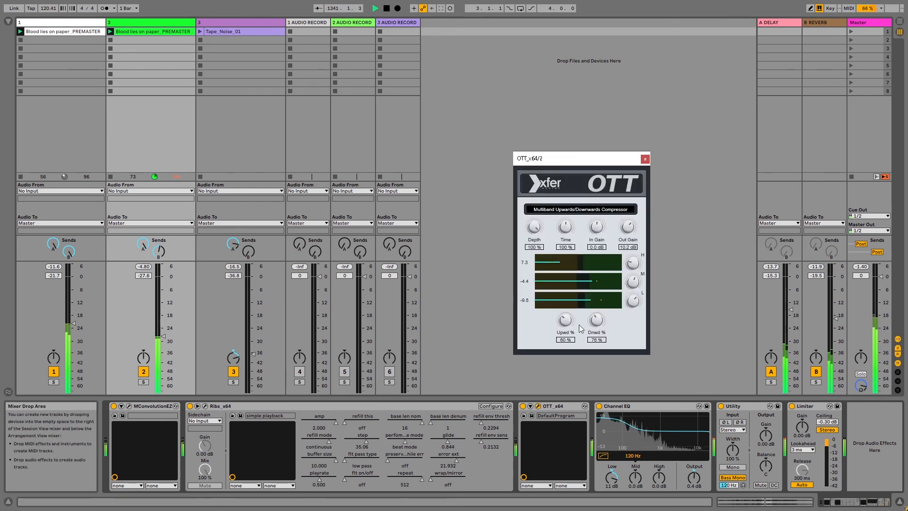
{"action": "left_click", "coordinate": [646, 159]}
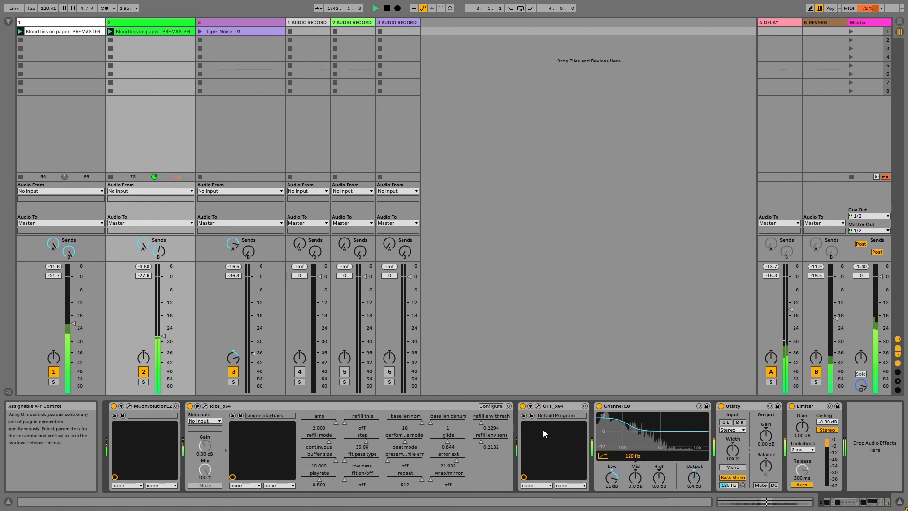
{"action": "left_click", "coordinate": [522, 405]}
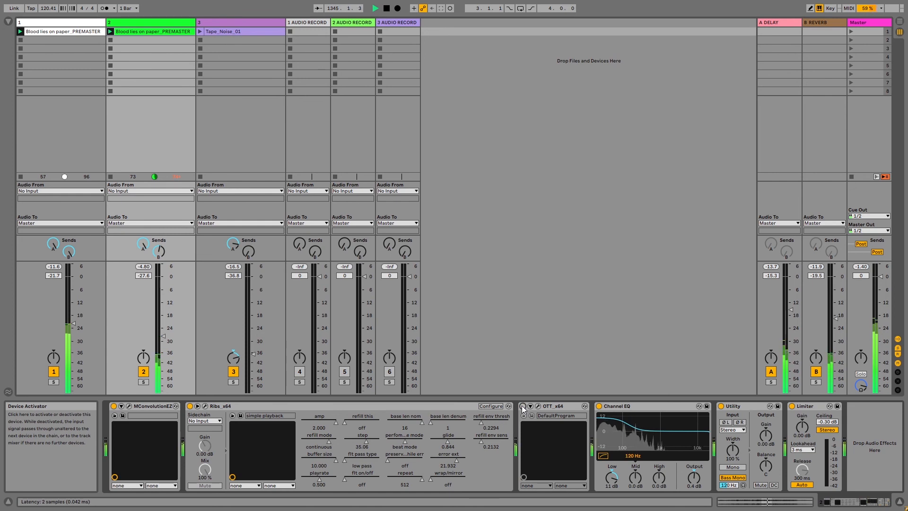
{"action": "left_click", "coordinate": [523, 406]}
Balance track 2 at -22.8 dB against track 1 at -25.0 dB and reduce track 2's Channel EQ low gain to 6.2 dB.
{"action": "left_click_drag", "start_coordinate": [163, 335], "coordinate": [164, 310]}
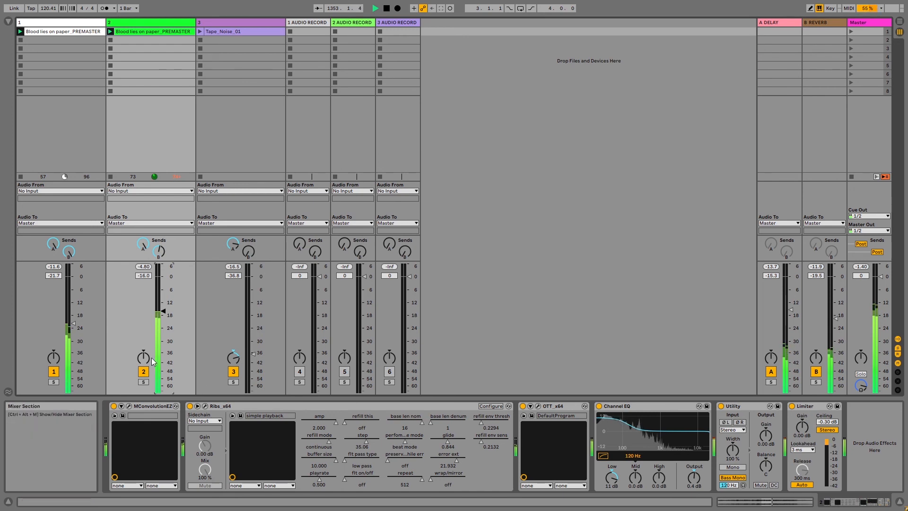
{"action": "left_click_drag", "start_coordinate": [163, 310], "coordinate": [163, 320]}
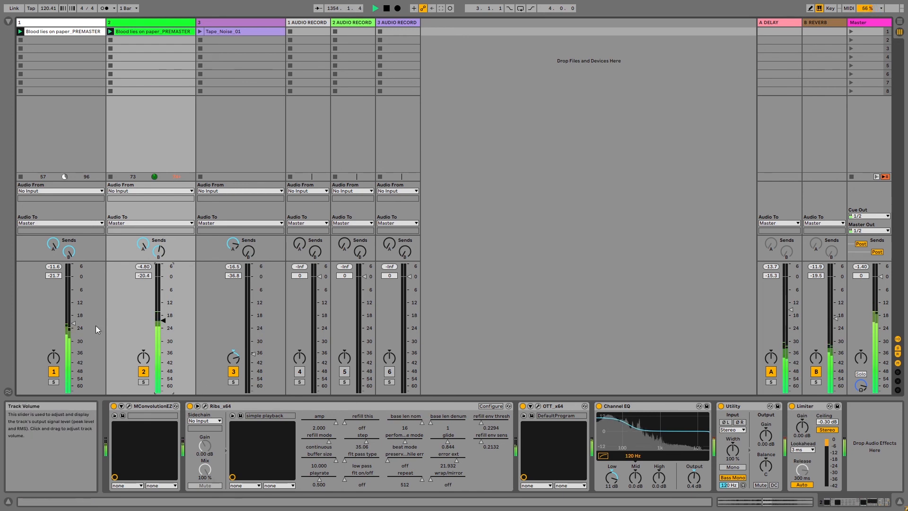
{"action": "left_click_drag", "start_coordinate": [74, 322], "coordinate": [73, 329]}
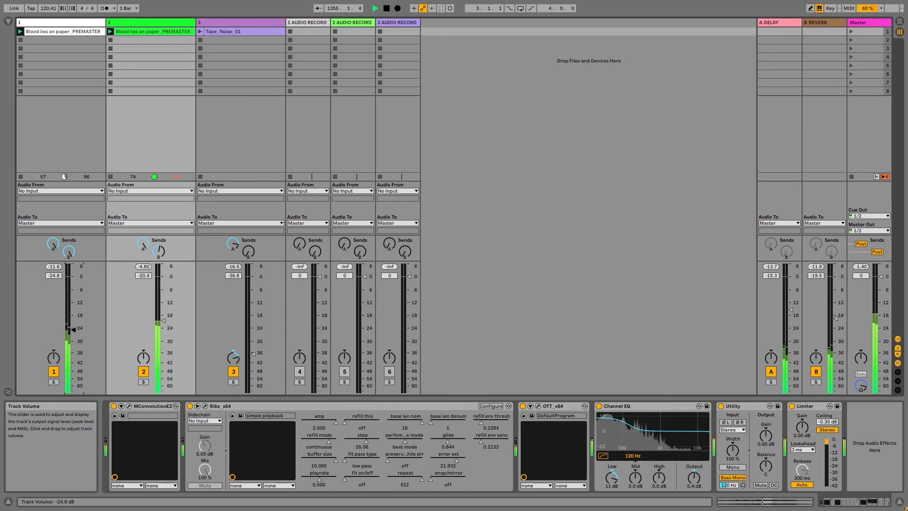
{"action": "left_click_drag", "start_coordinate": [163, 320], "coordinate": [164, 326]}
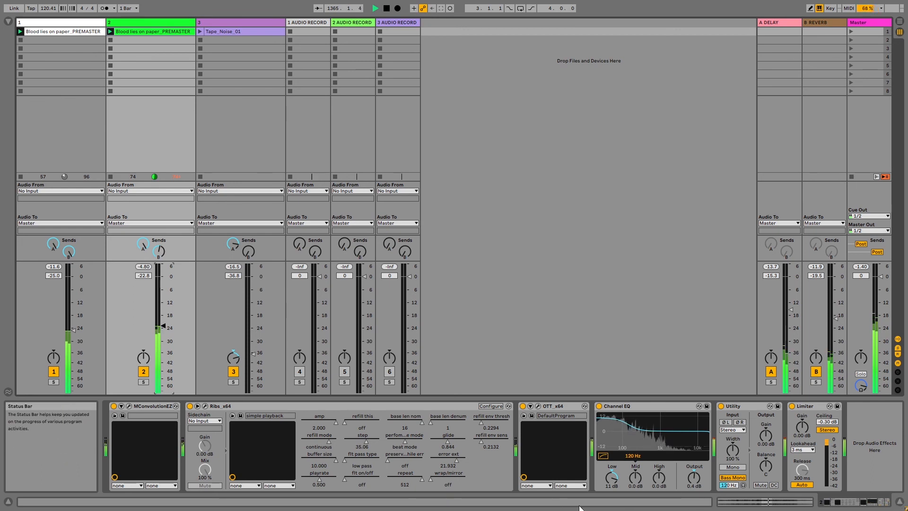
{"action": "left_click_drag", "start_coordinate": [613, 479], "coordinate": [613, 484]}
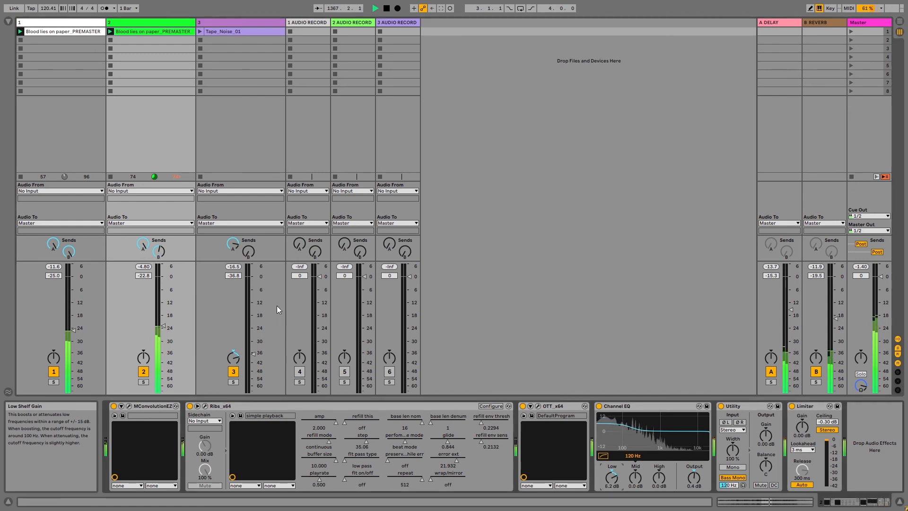
View track 1's clip waveform and loop region in an enlarged sample editor, then hide the detail view.
{"action": "double_click", "coordinate": [75, 34]}
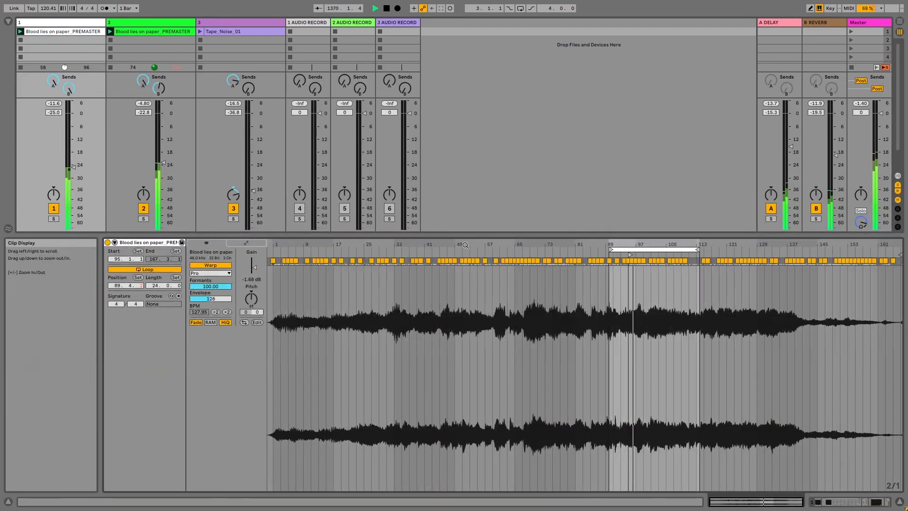
{"action": "left_click_drag", "start_coordinate": [678, 235], "coordinate": [678, 225]}
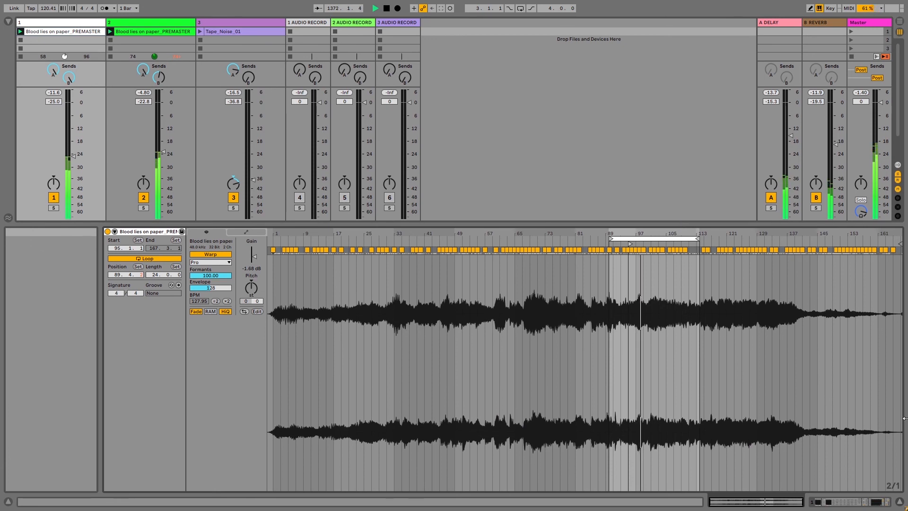
{"action": "left_click", "coordinate": [900, 501]}
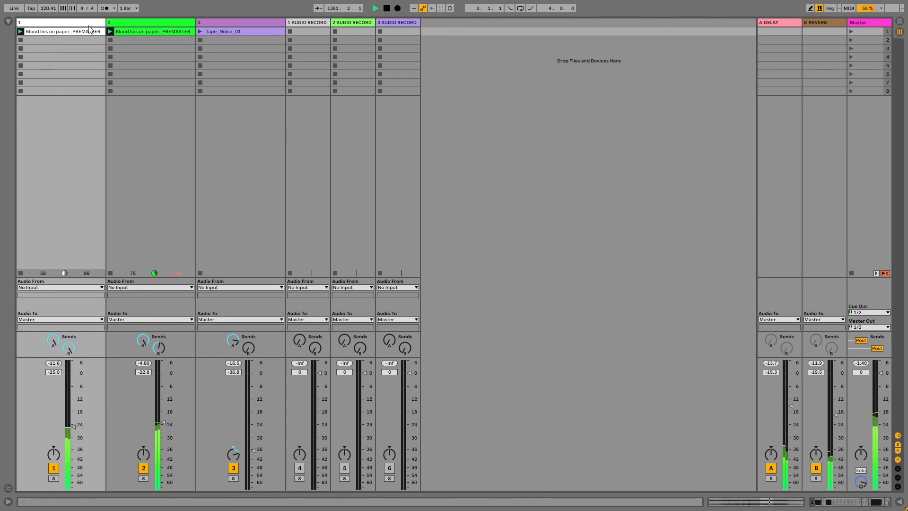
Show track 1's device chain from its start and lower track 2's volume to -24.5 dB.
{"action": "double_click", "coordinate": [70, 22]}
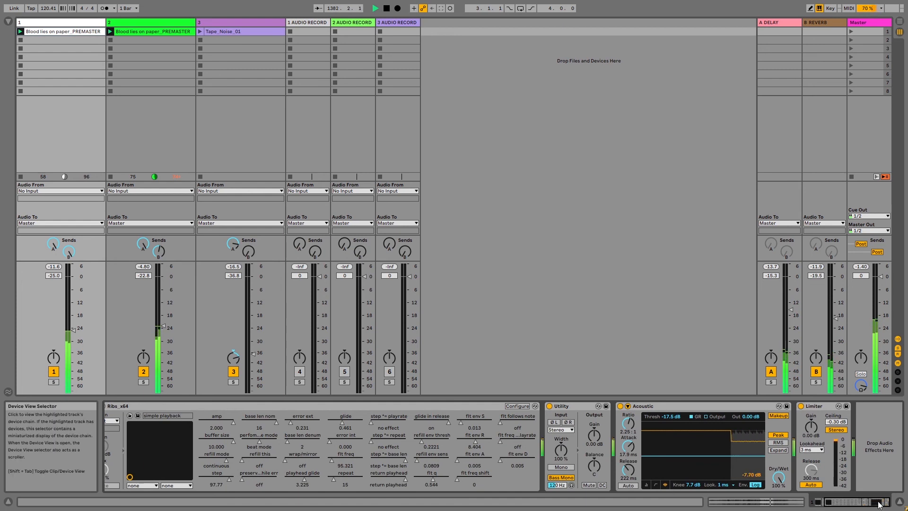
{"action": "left_click_drag", "start_coordinate": [870, 502], "coordinate": [856, 502]}
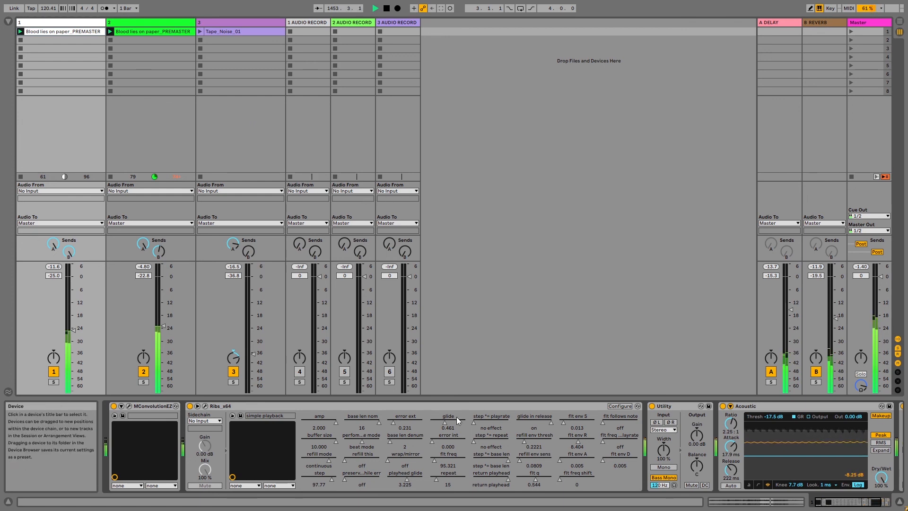
{"action": "left_click_drag", "start_coordinate": [163, 328], "coordinate": [164, 332]}
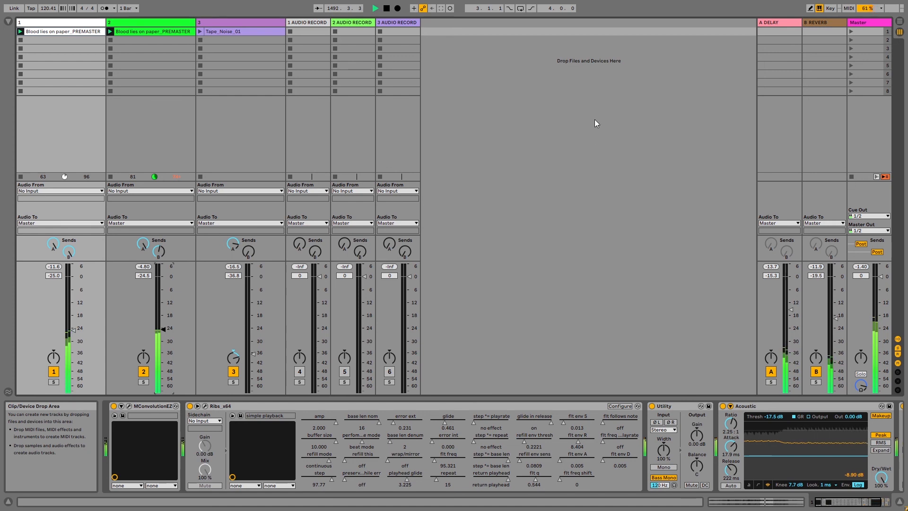
Review the device chains of the A Delay and B Reverb returns, the Master, track 2 and track 1.
{"action": "left_click", "coordinate": [781, 23]}
{"action": "left_click", "coordinate": [821, 23]}
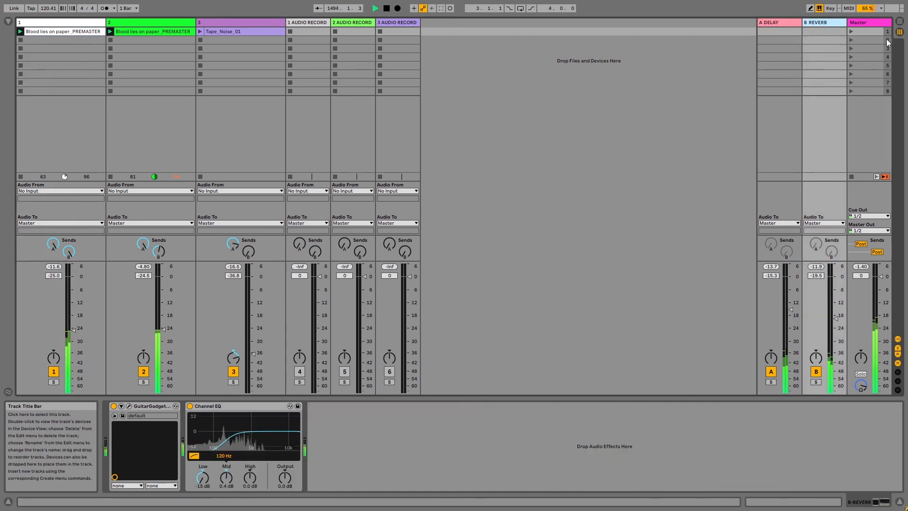
{"action": "left_click", "coordinate": [865, 23]}
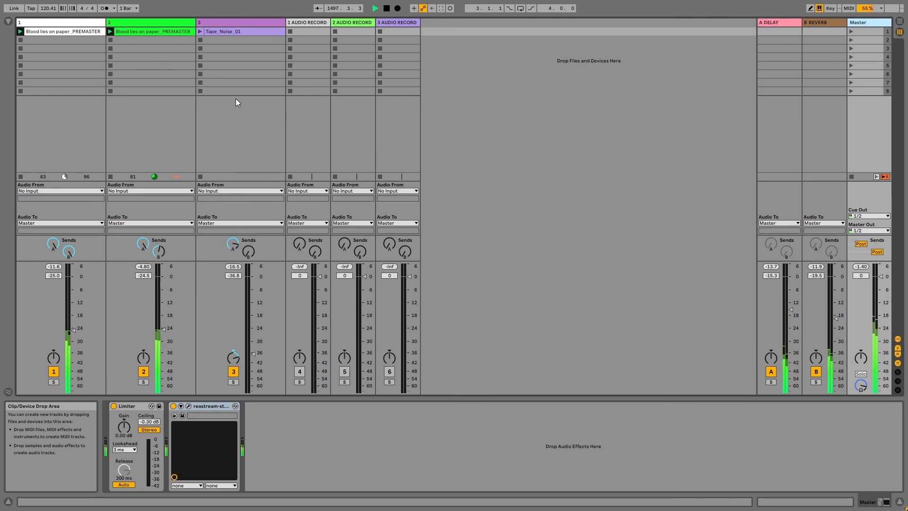
{"action": "left_click", "coordinate": [129, 22]}
{"action": "left_click", "coordinate": [79, 24]}
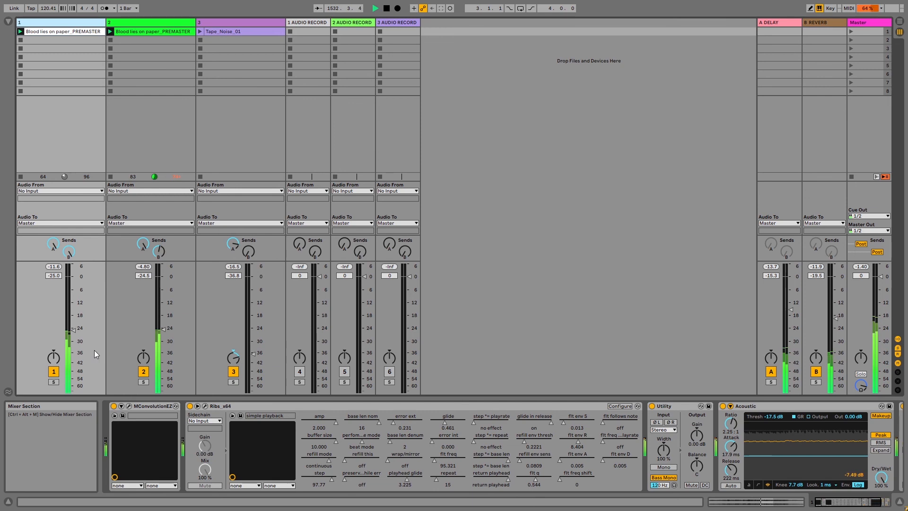
Fade track 2 down to -33.0 dB and track 1 down to -31.4 dB.
{"action": "left_click_drag", "start_coordinate": [162, 330], "coordinate": [162, 348]}
{"action": "left_click_drag", "start_coordinate": [71, 330], "coordinate": [71, 344]}
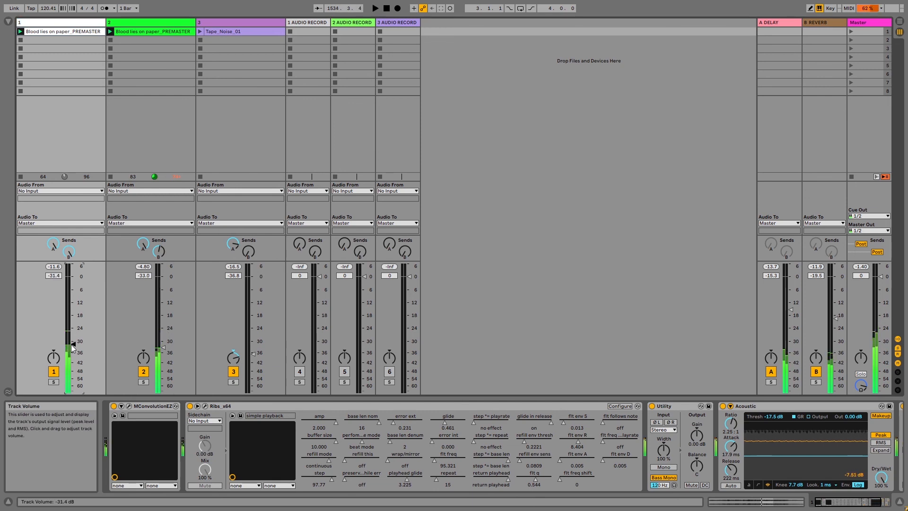